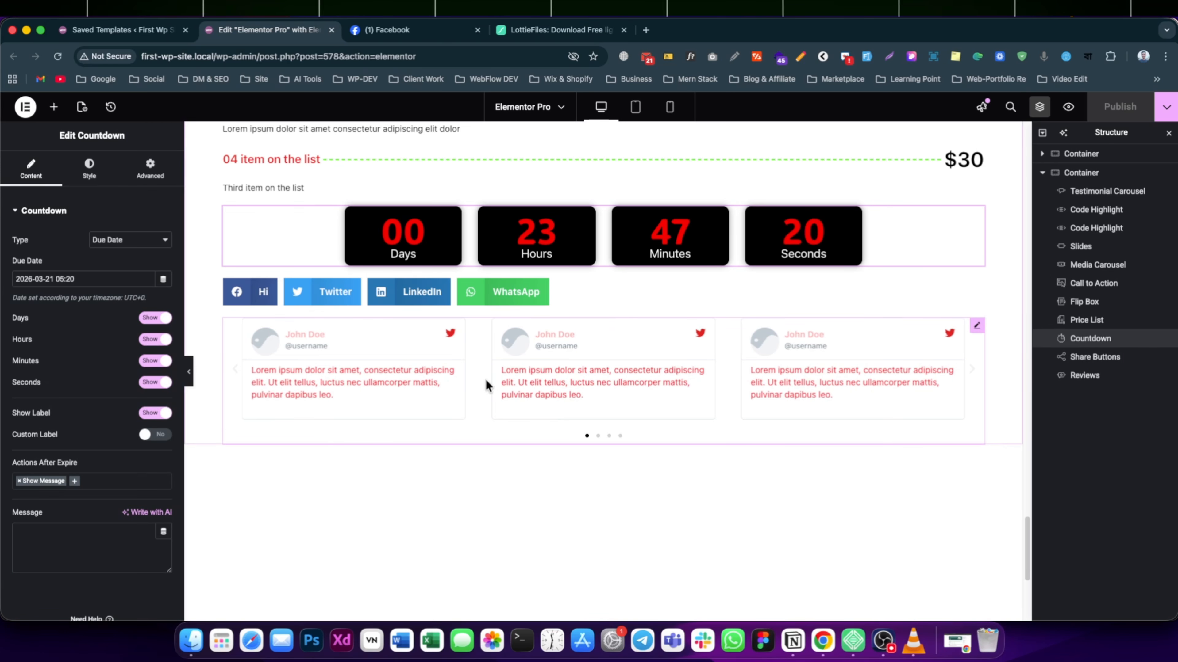
# - Find the Facebook Button widget by searching for "face" and add it below the reviews carousel
pyautogui.click(54, 107)
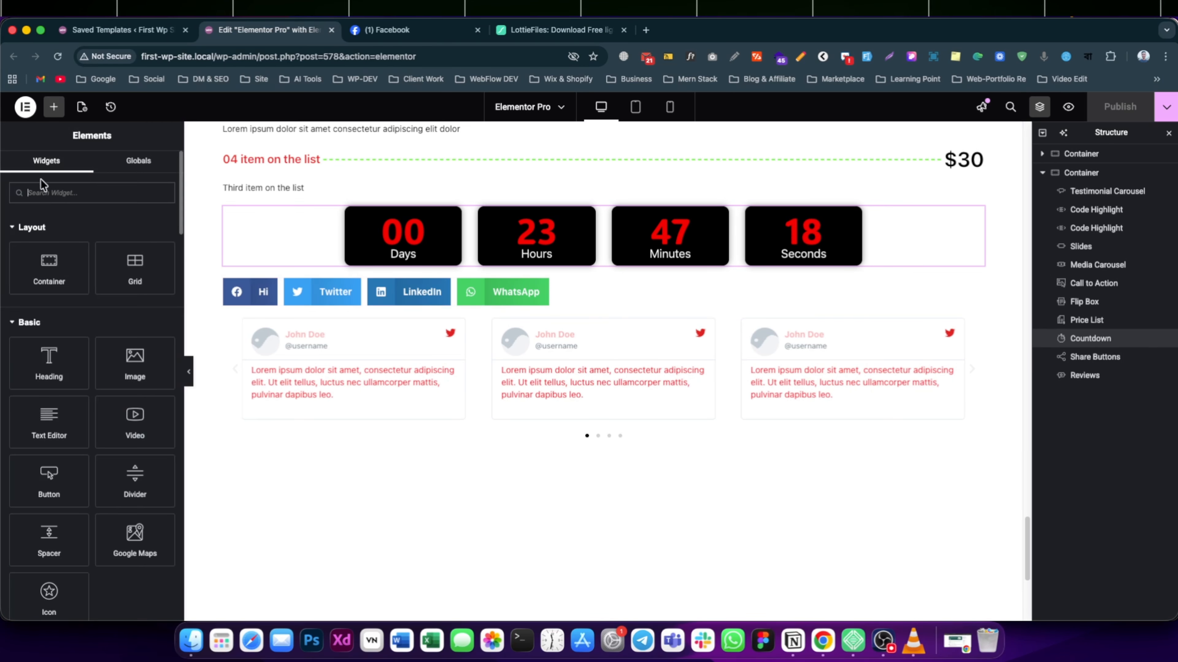
pyautogui.click(31, 321)
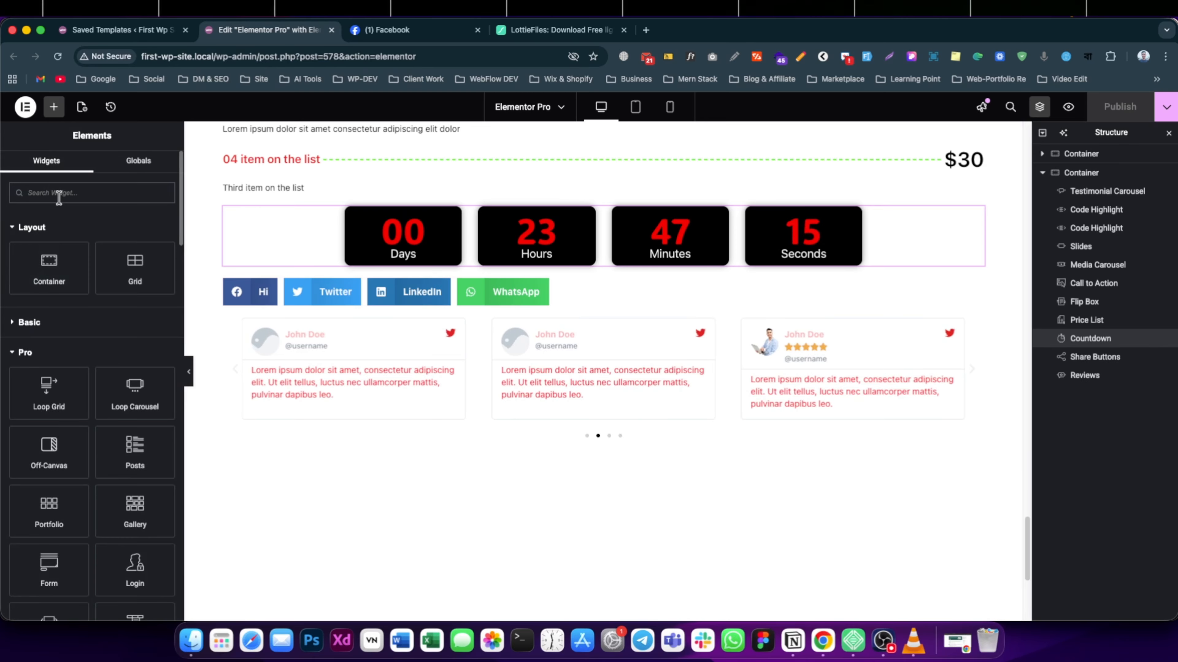
pyautogui.click(59, 193)
pyautogui.write('face')
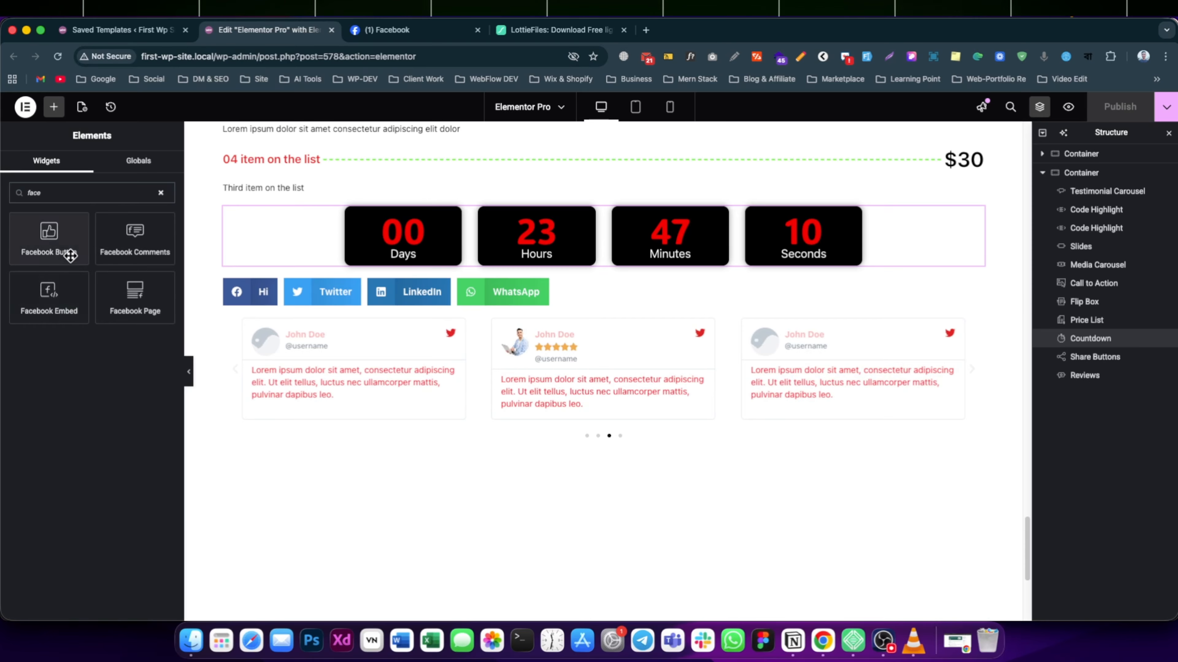
pyautogui.moveTo(65, 238); pyautogui.dragTo(559, 429)
pyautogui.scroll(3, 561, 433)
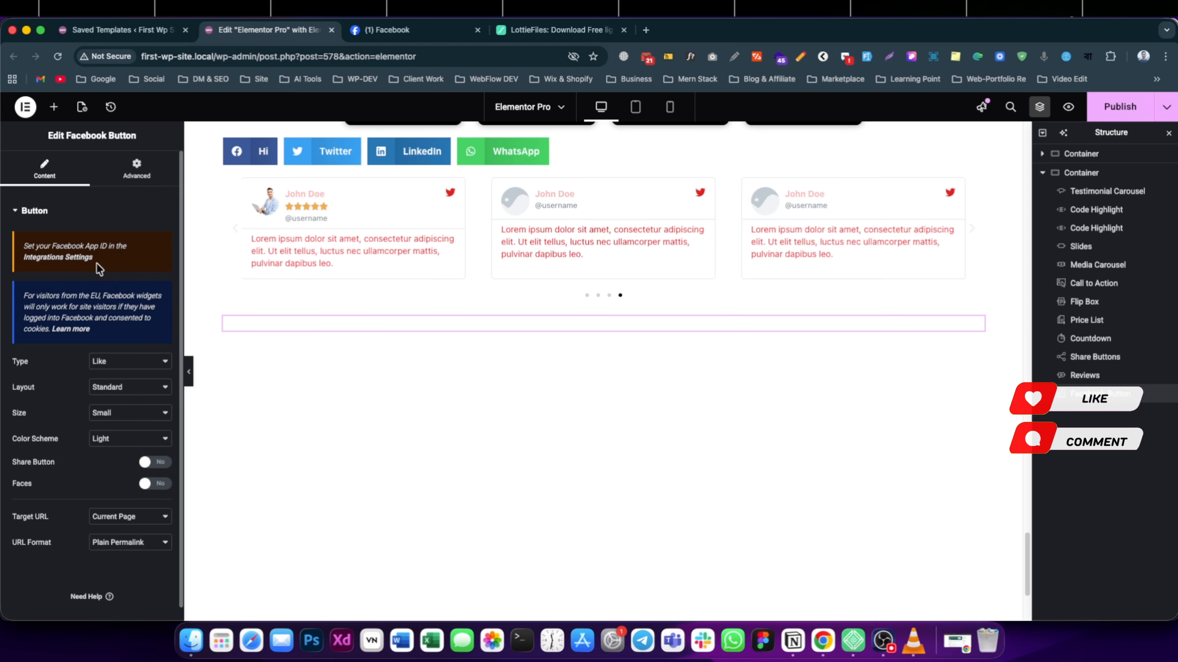
# - Look up the Facebook SDK App ID field in Elementor's integrations settings and return to the page editor
pyautogui.click(66, 258)
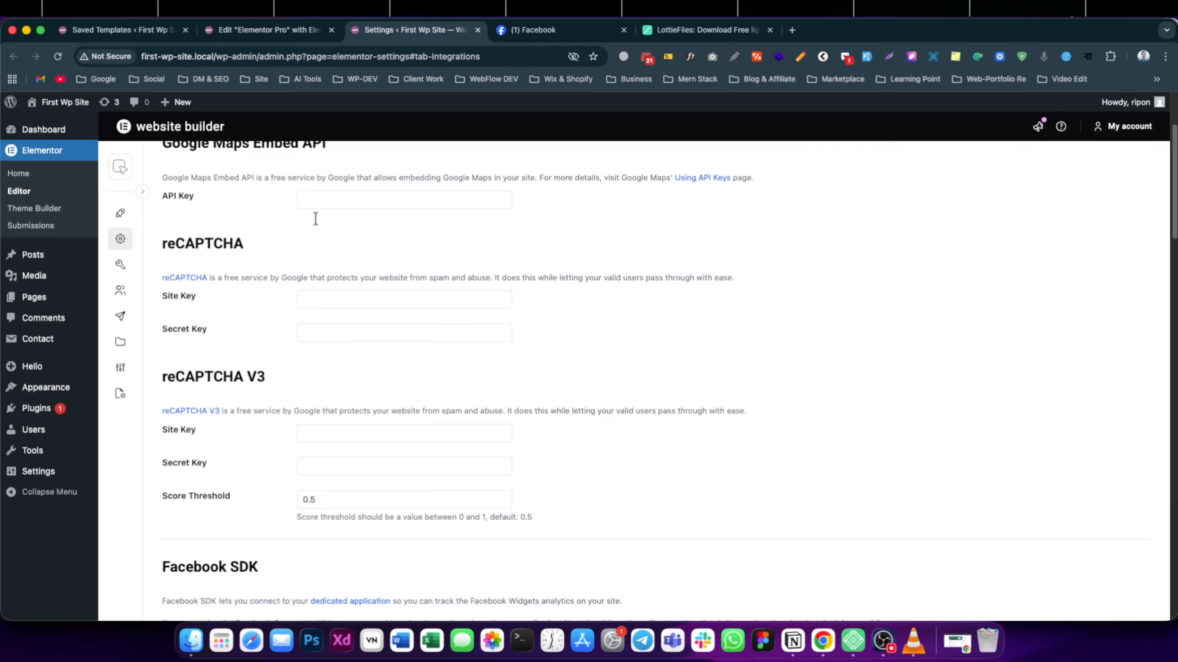
pyautogui.scroll(-5, 322, 310)
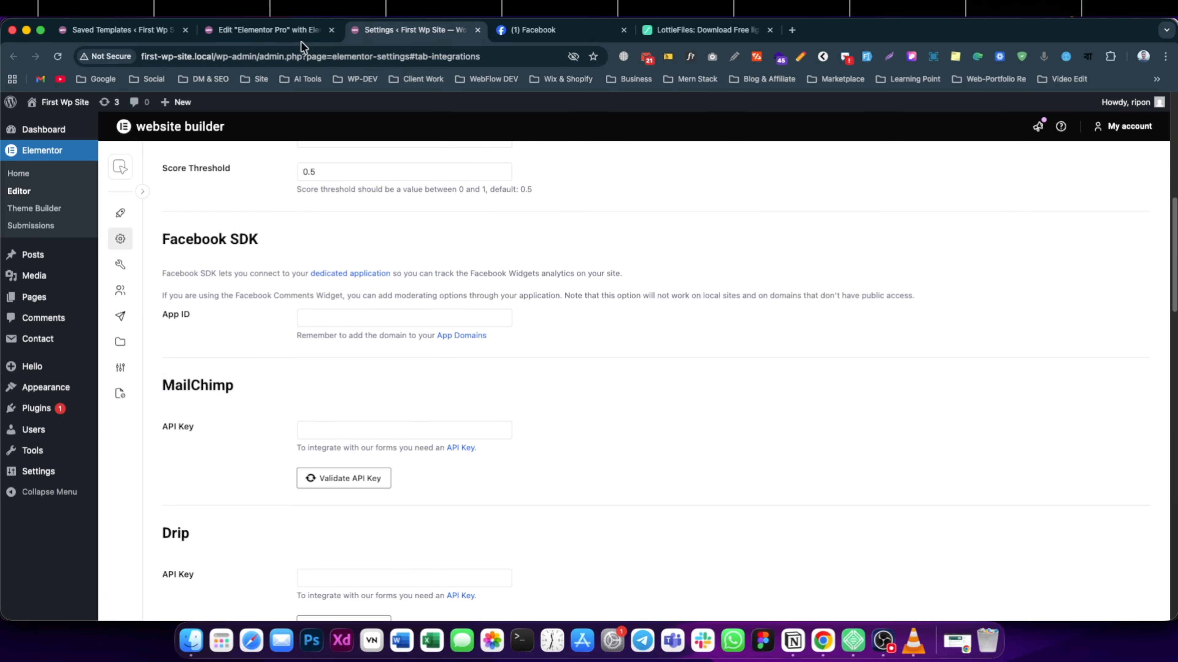
pyautogui.click(286, 31)
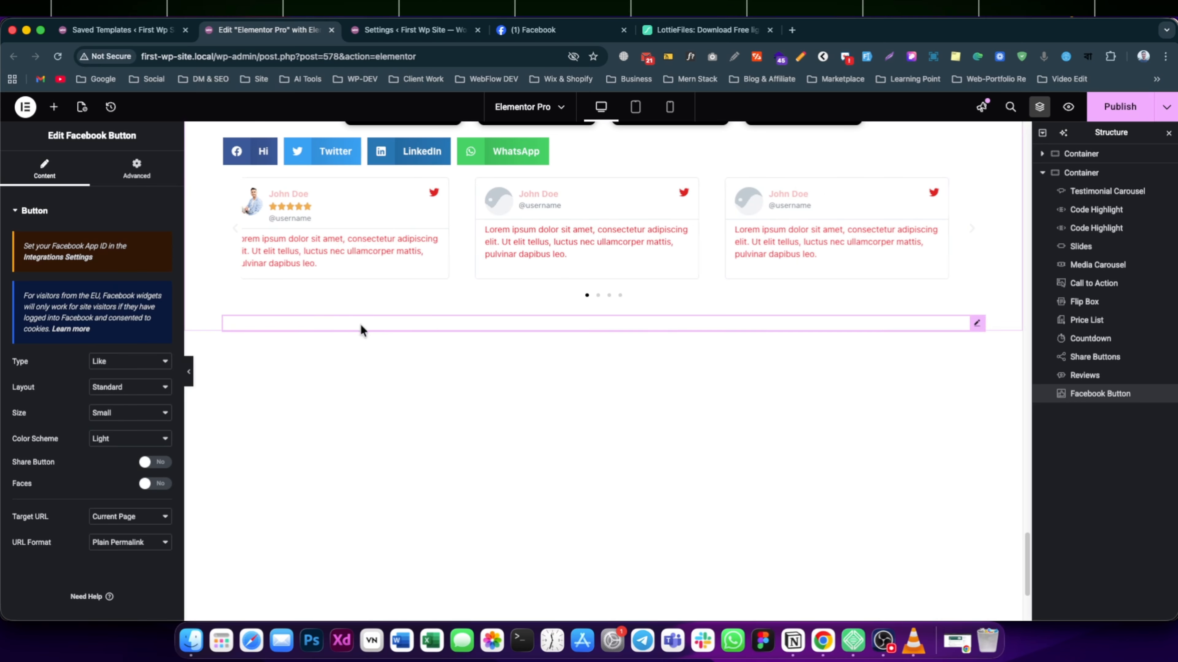
pyautogui.scroll(-1, 168, 358)
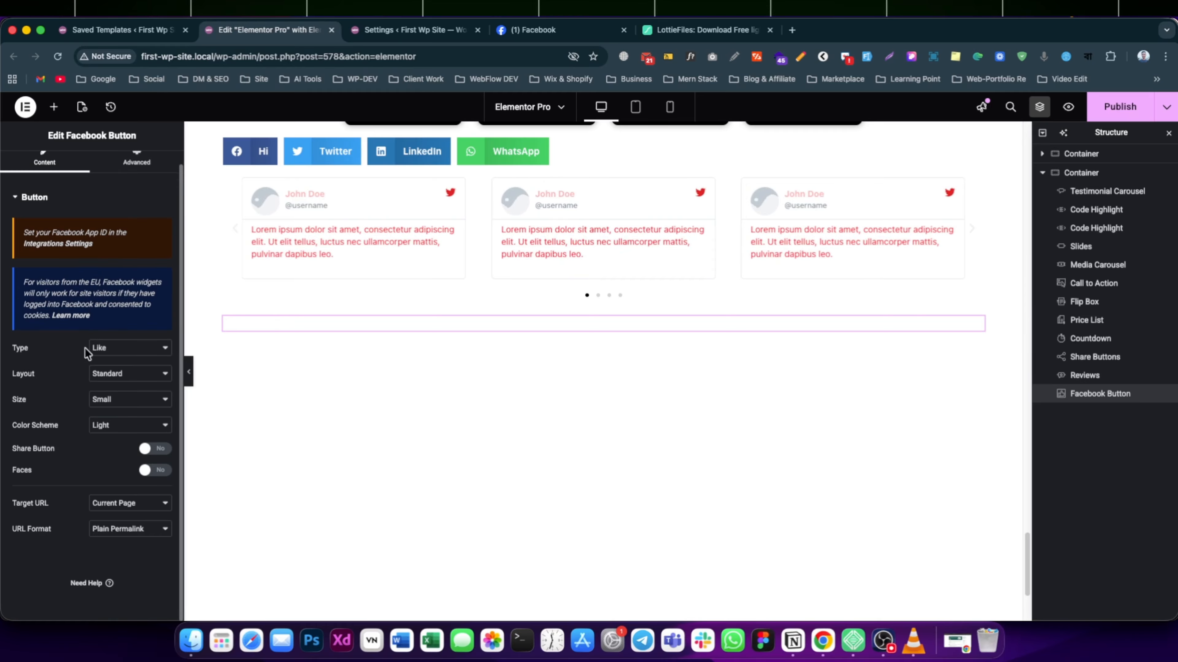
pyautogui.click(125, 354)
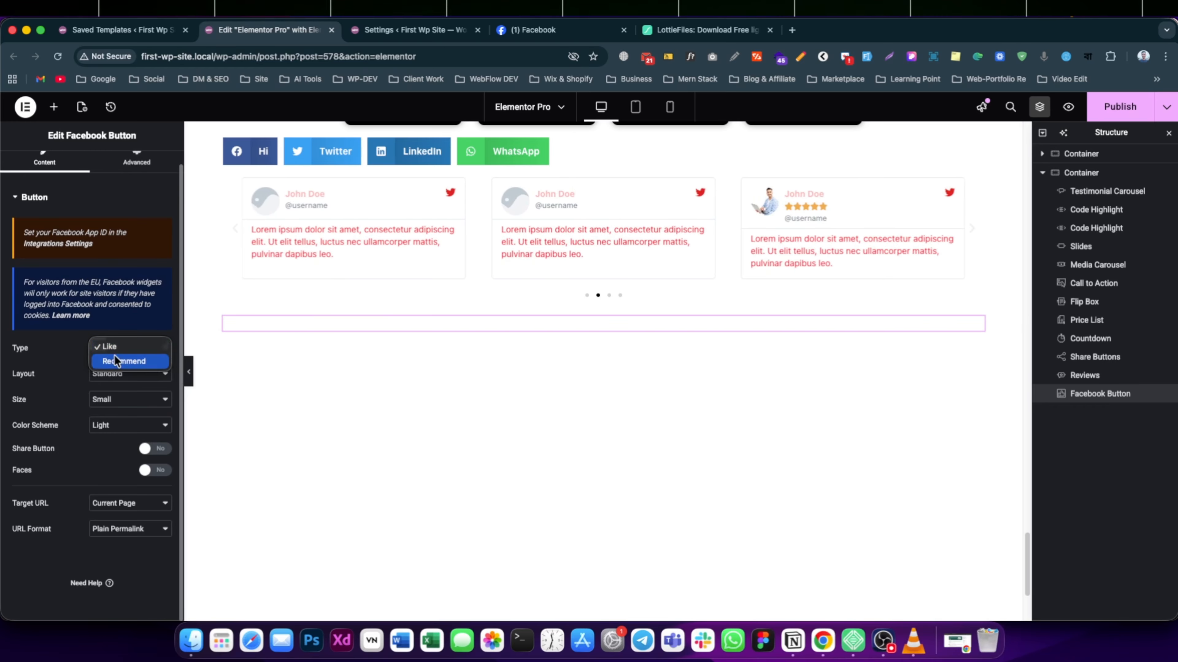
pyautogui.click(95, 425)
pyautogui.click(104, 426)
pyautogui.click(80, 461)
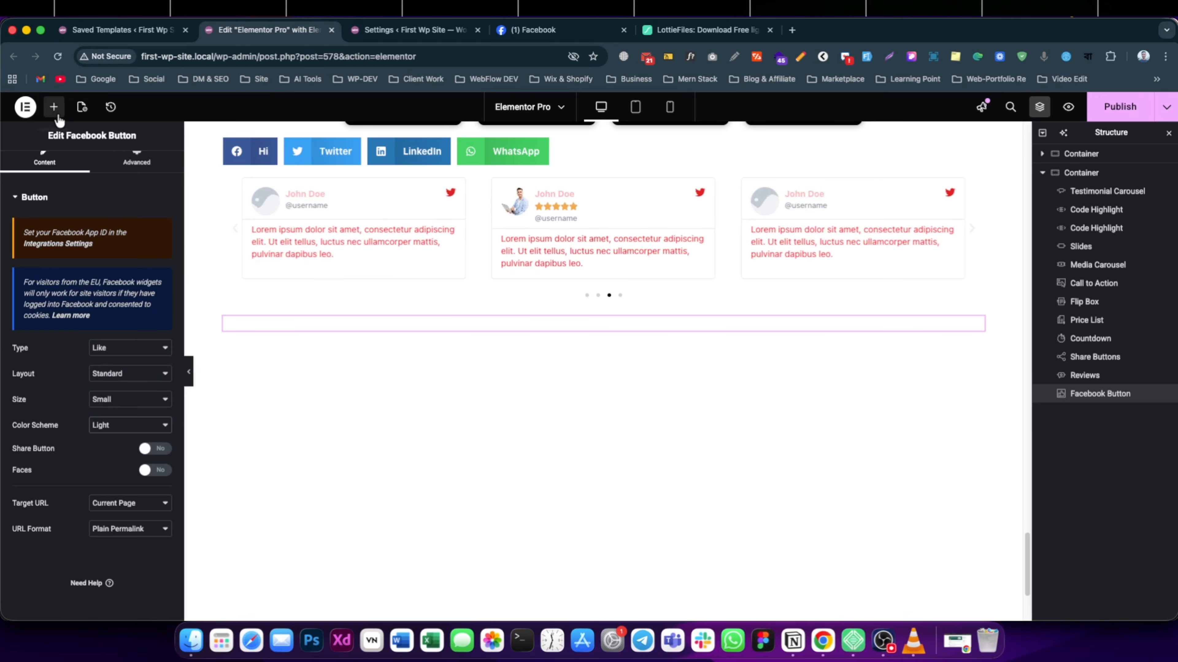
# - Add a Facebook Comments widget and, beneath it, a Facebook Embed widget, both above the Facebook Button
pyautogui.click(54, 107)
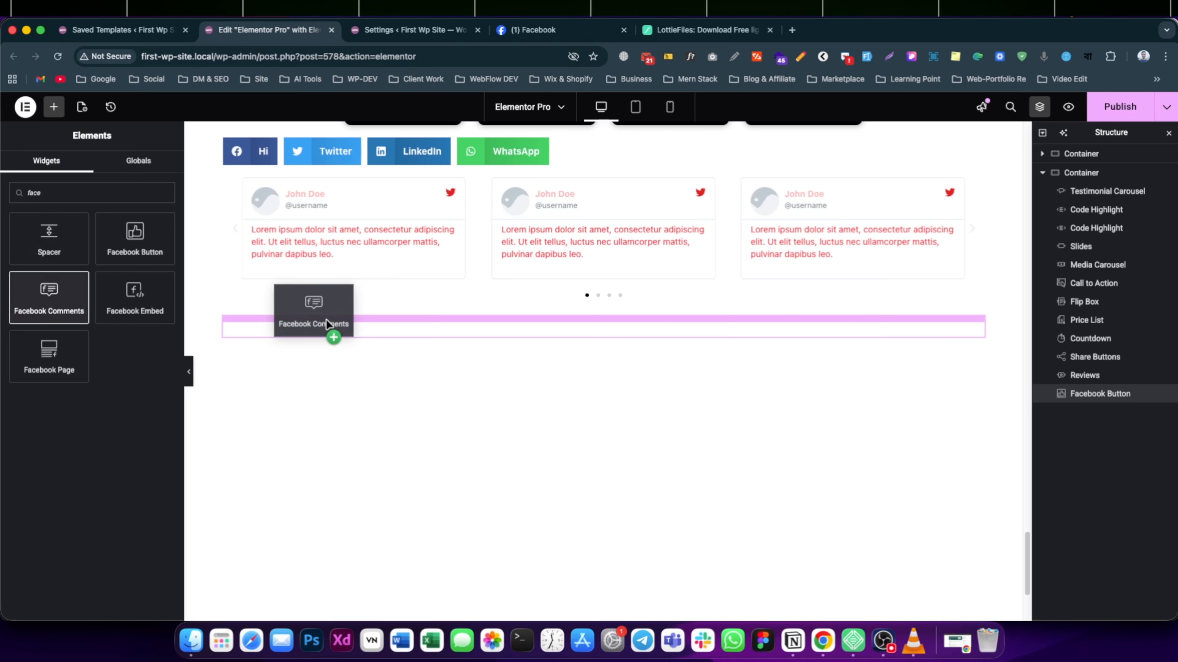
pyautogui.moveTo(334, 334); pyautogui.dragTo(323, 334)
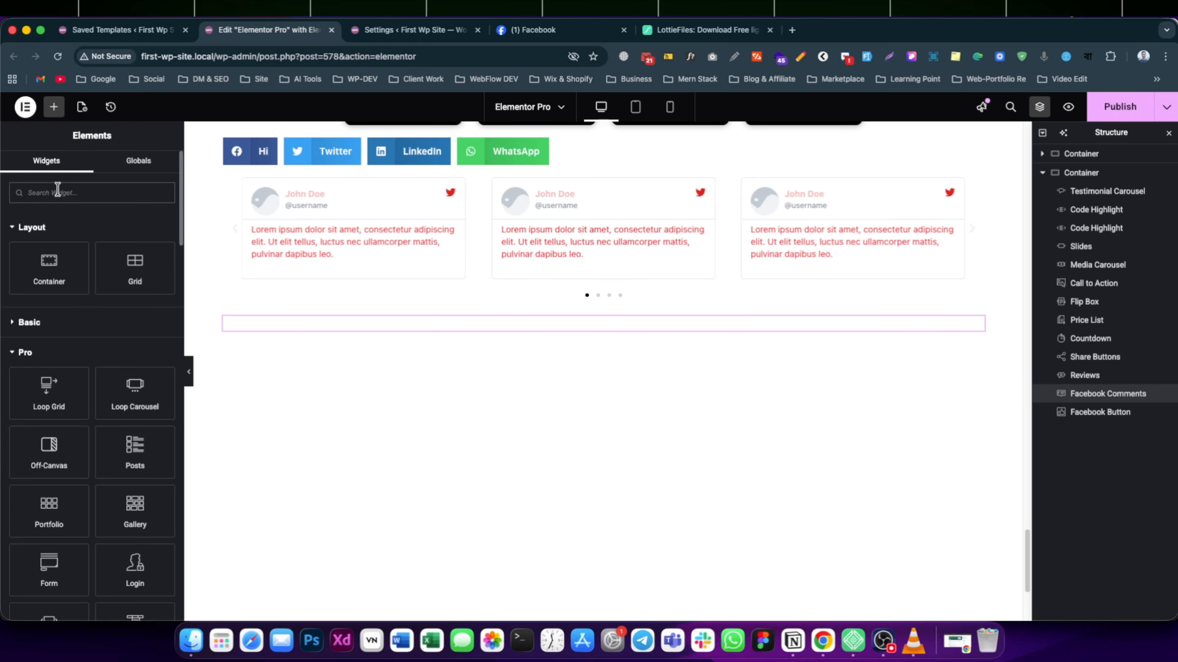
pyautogui.click(57, 192)
pyautogui.write('face')
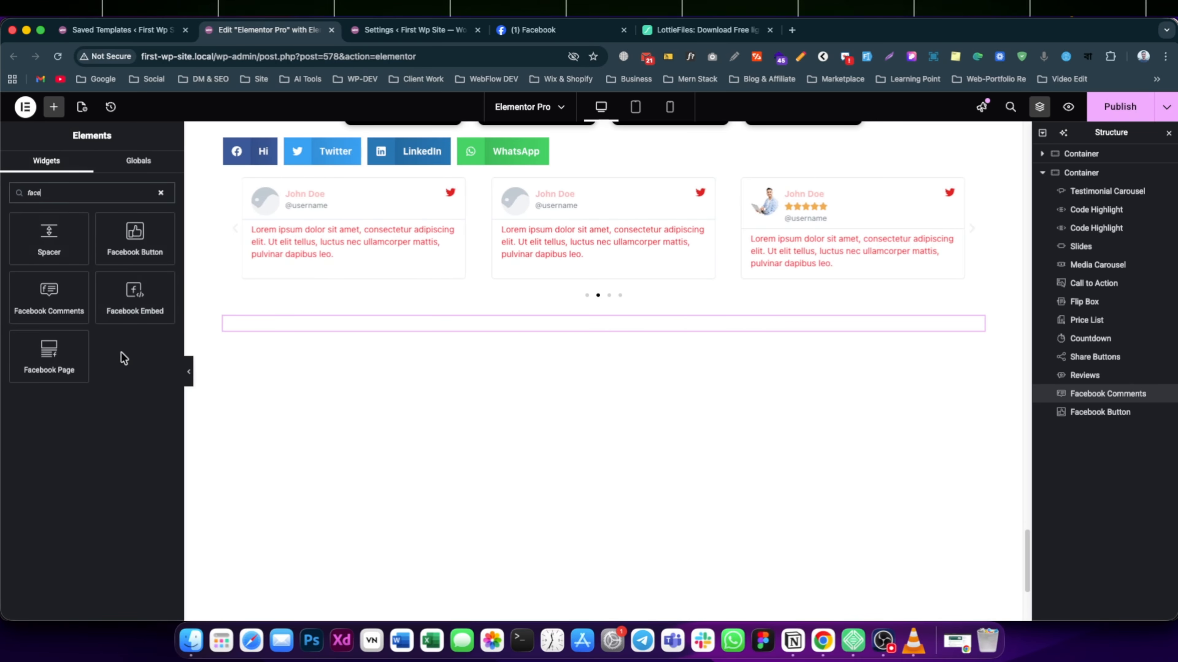
pyautogui.moveTo(131, 310); pyautogui.dragTo(505, 342)
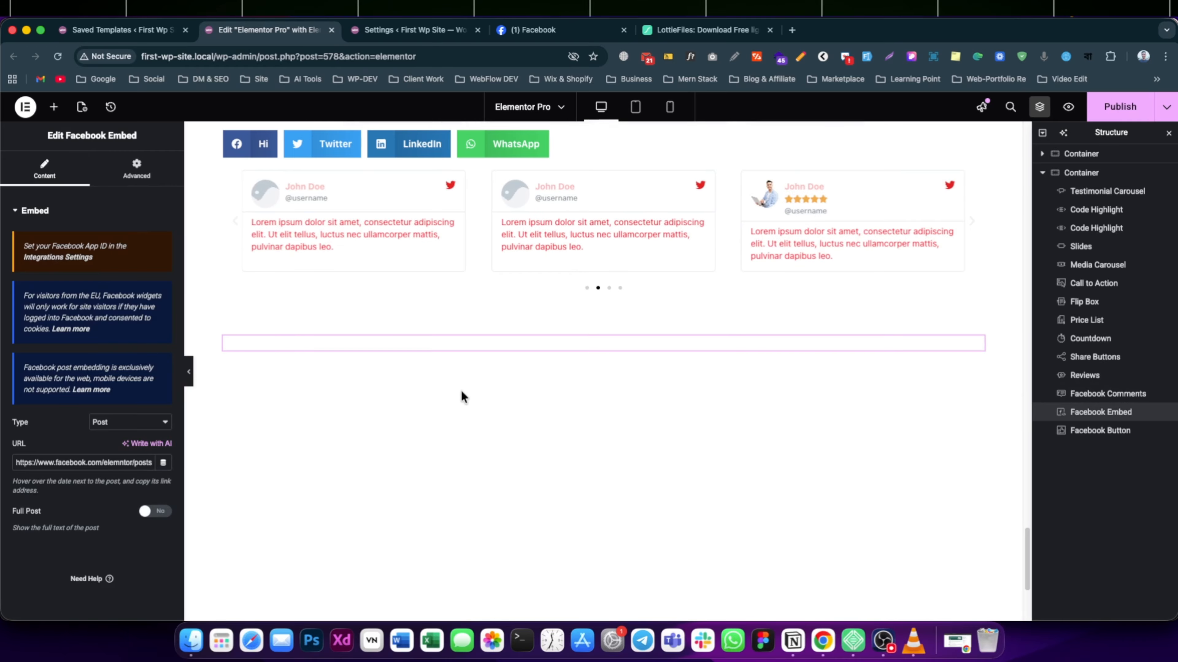
pyautogui.scroll(-2, 445, 389)
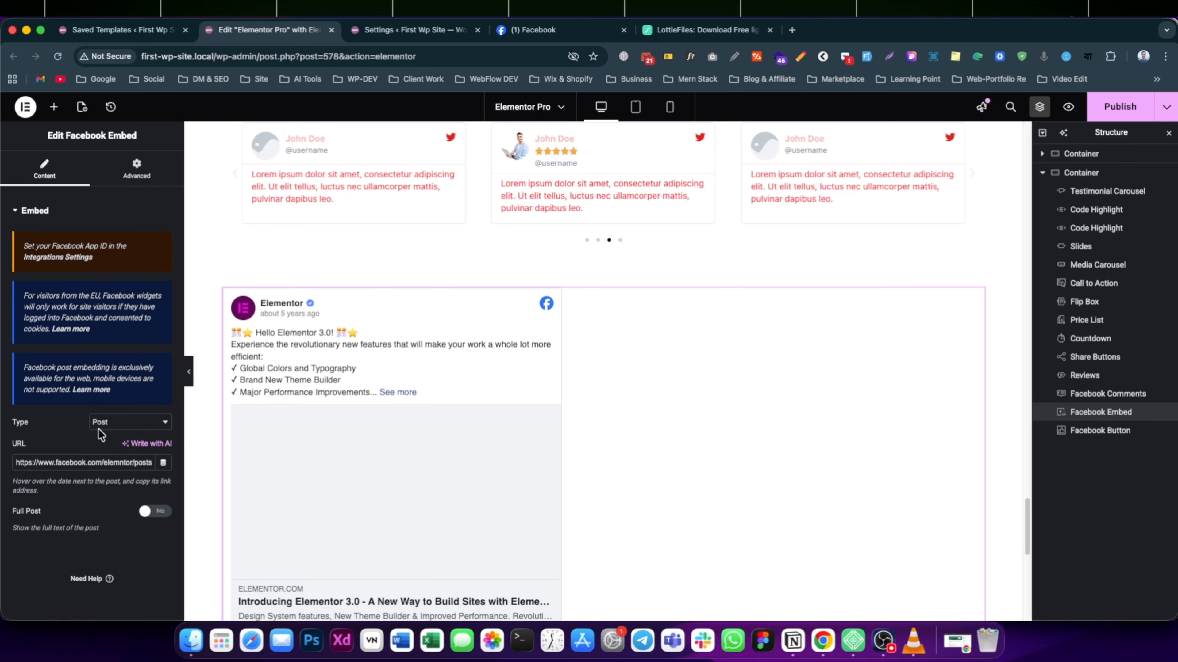
# - Preview the Facebook Embed widget with the Video and Comment types and set it back to Post
pyautogui.click(108, 422)
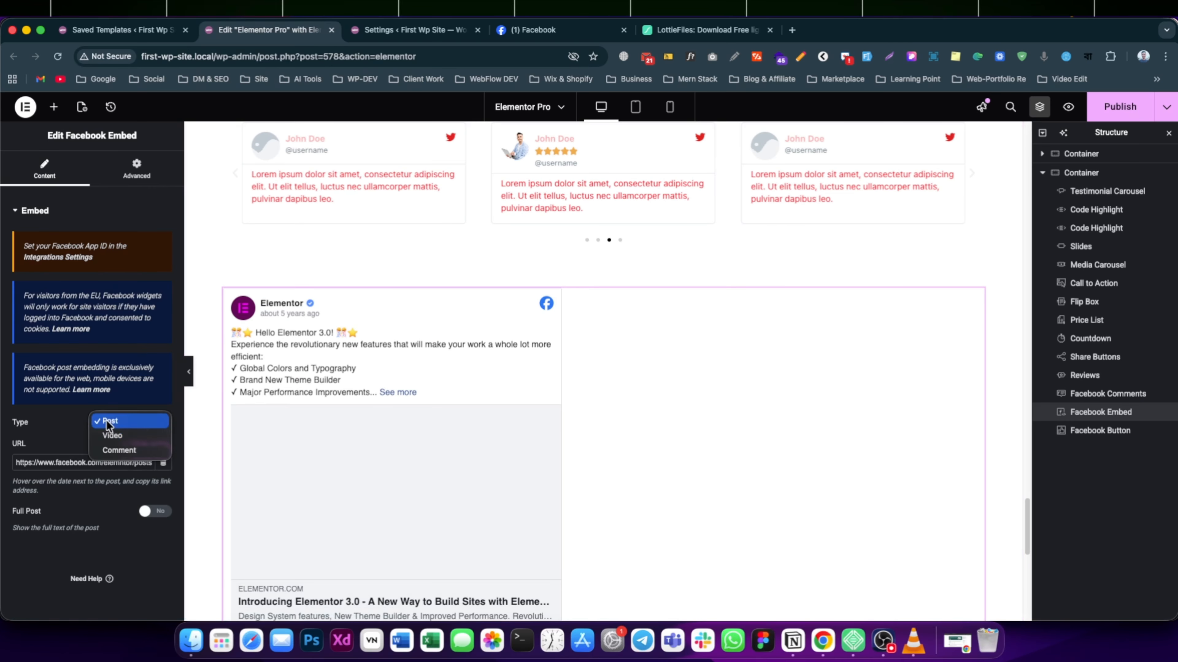
pyautogui.click(111, 435)
pyautogui.click(111, 425)
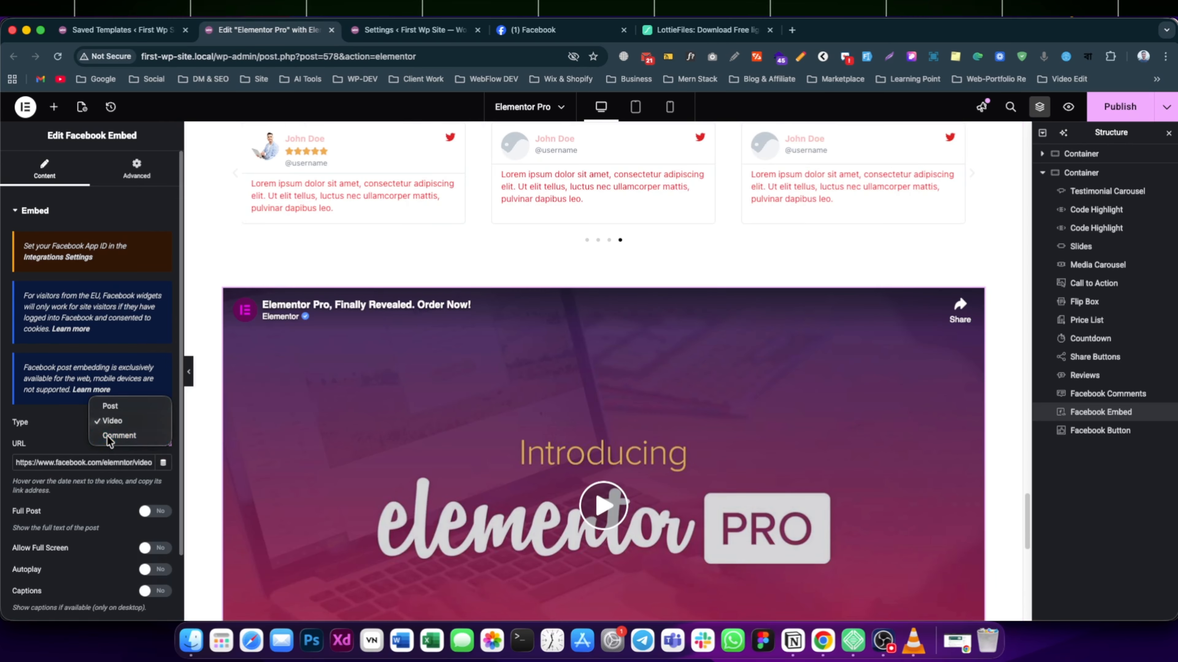
pyautogui.click(111, 436)
pyautogui.click(112, 423)
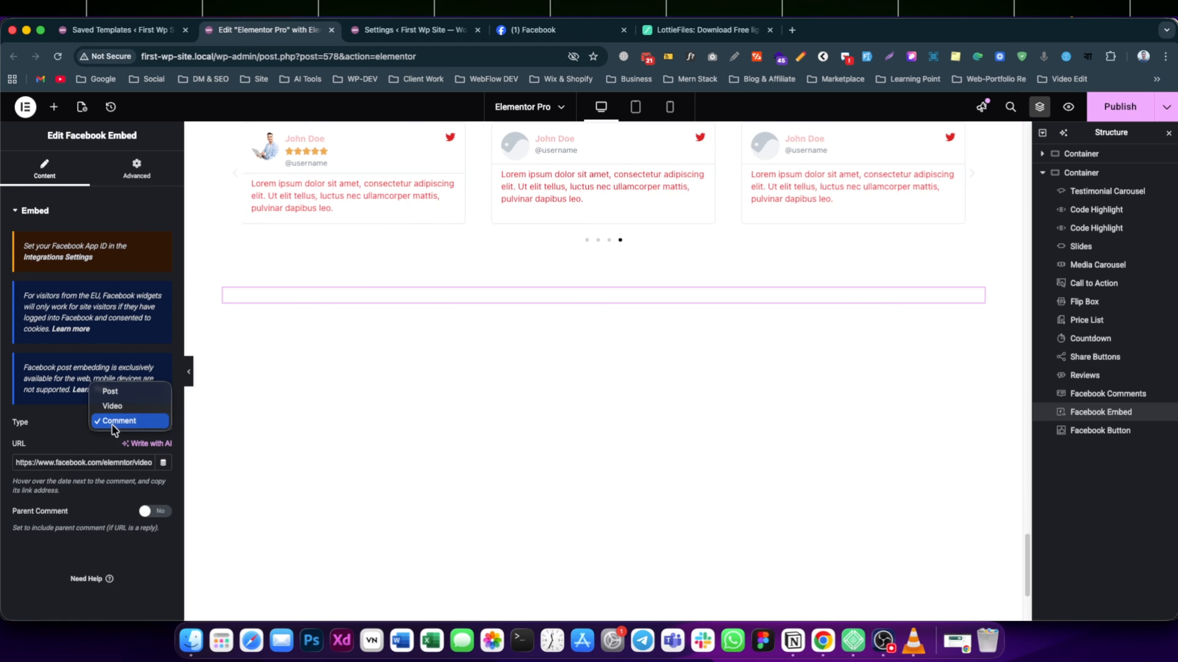
pyautogui.click(111, 392)
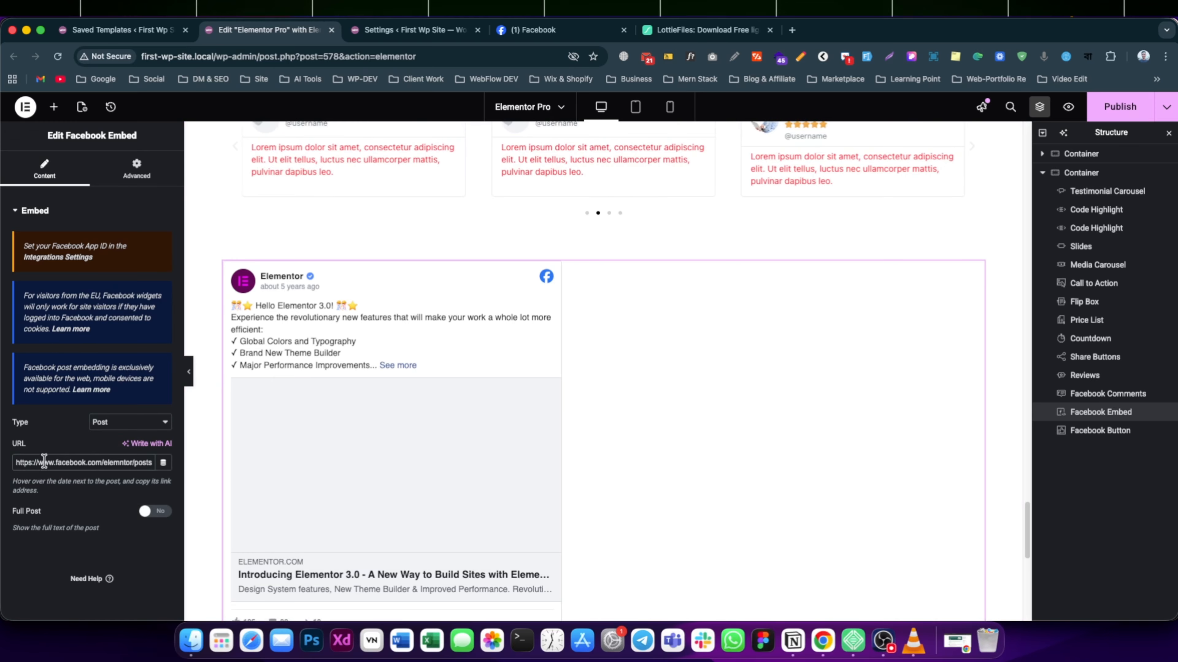
pyautogui.moveTo(17, 463); pyautogui.dragTo(164, 470)
pyautogui.click(85, 465)
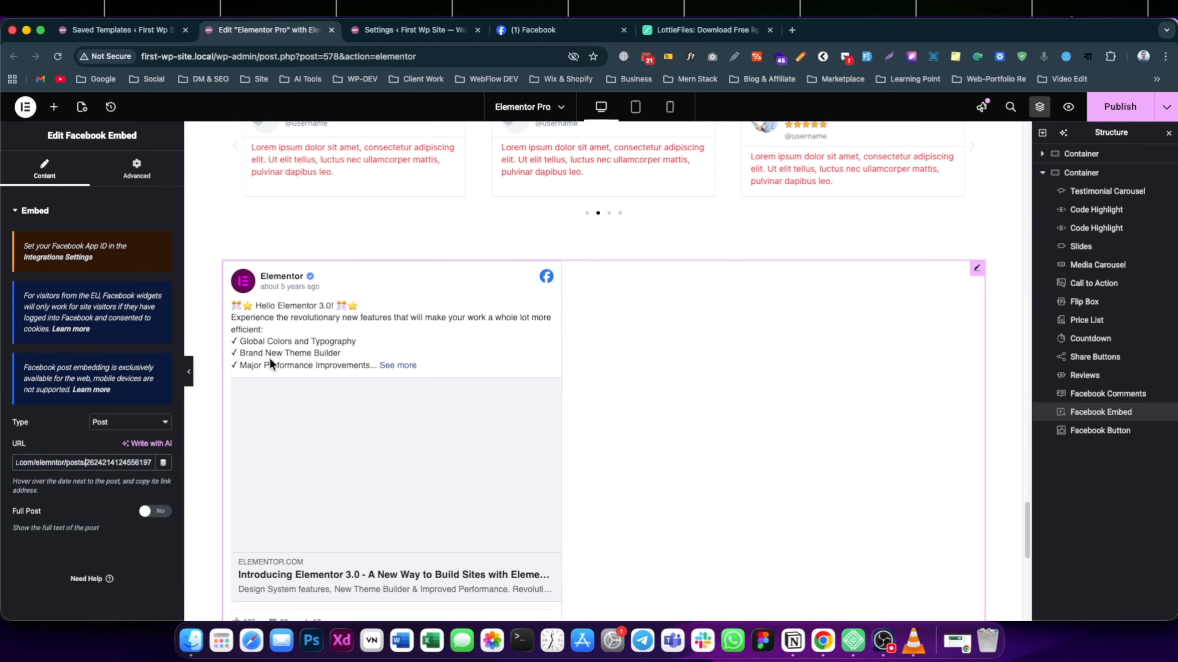
pyautogui.scroll(-3, 310, 380)
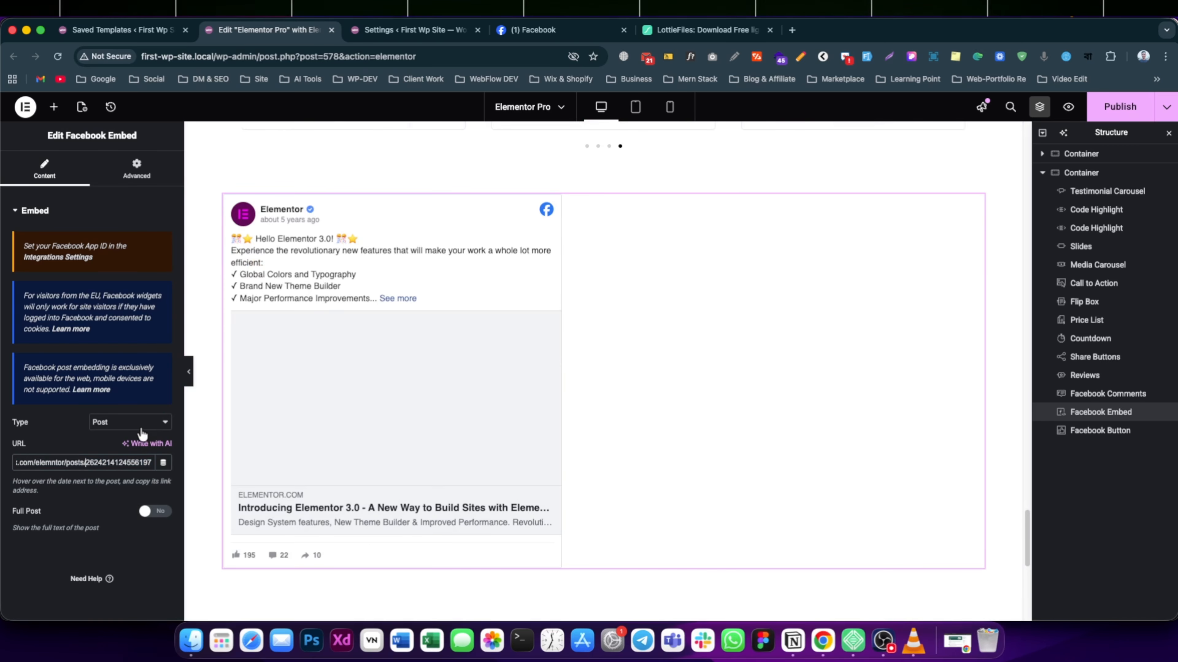
pyautogui.click(108, 422)
pyautogui.click(109, 423)
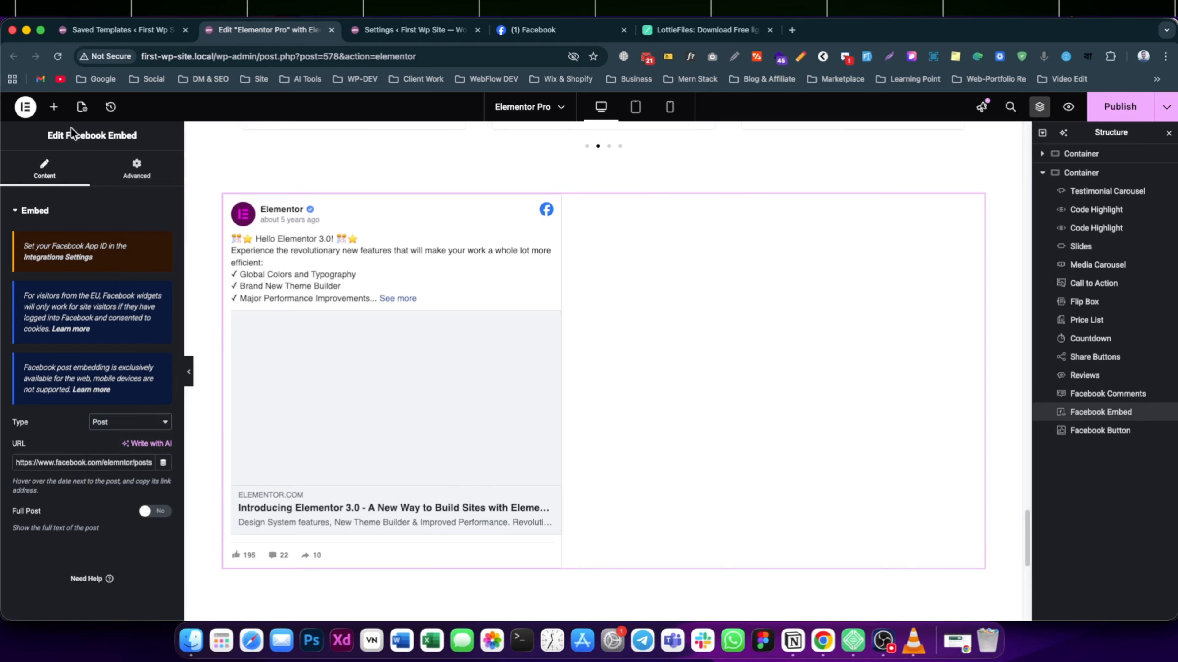
# - Search the widgets for "face" and add a Facebook Page widget directly below the embedded Facebook post
pyautogui.click(54, 107)
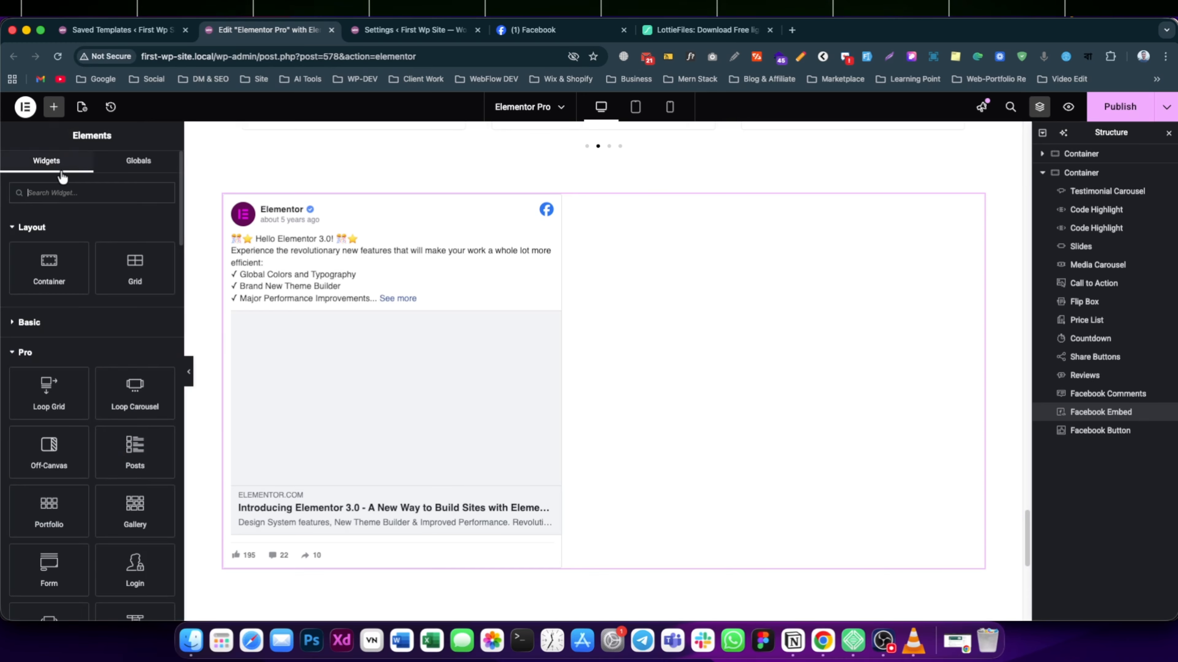
pyautogui.click(59, 193)
pyautogui.write('face')
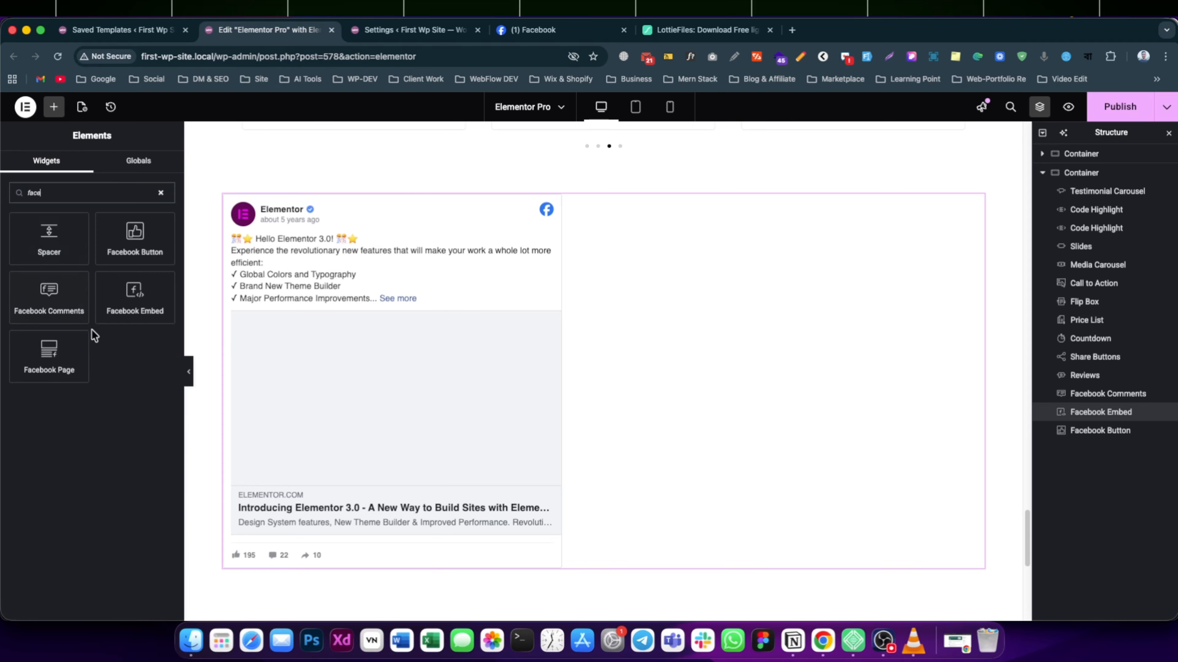
pyautogui.moveTo(79, 345); pyautogui.dragTo(500, 510)
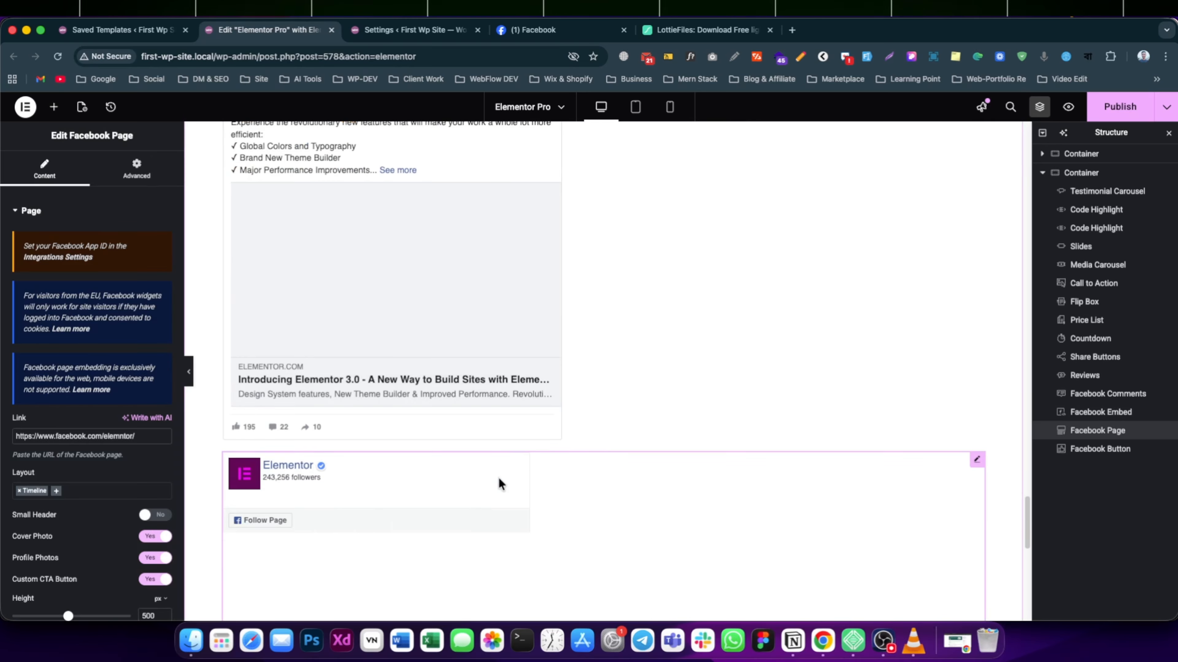
pyautogui.scroll(-3, 61, 325)
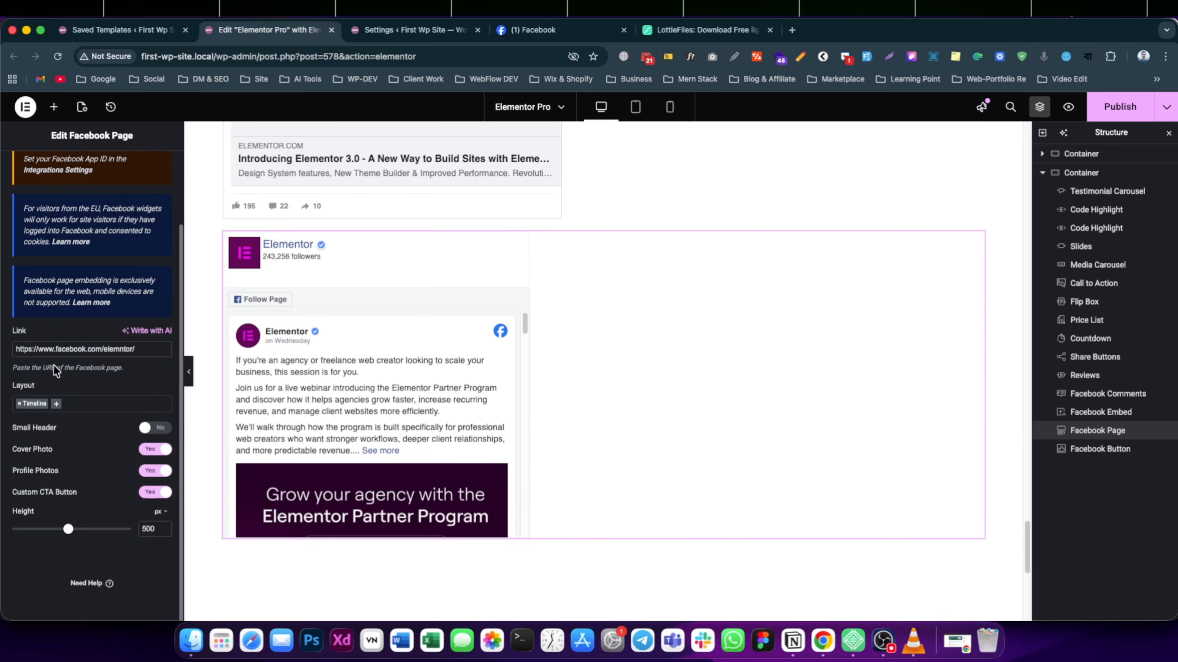
# - Replace the Facebook Page widget's link with the profile page address copied from the open Facebook tab and check the embedded timeline
pyautogui.tripleClick(53, 352)
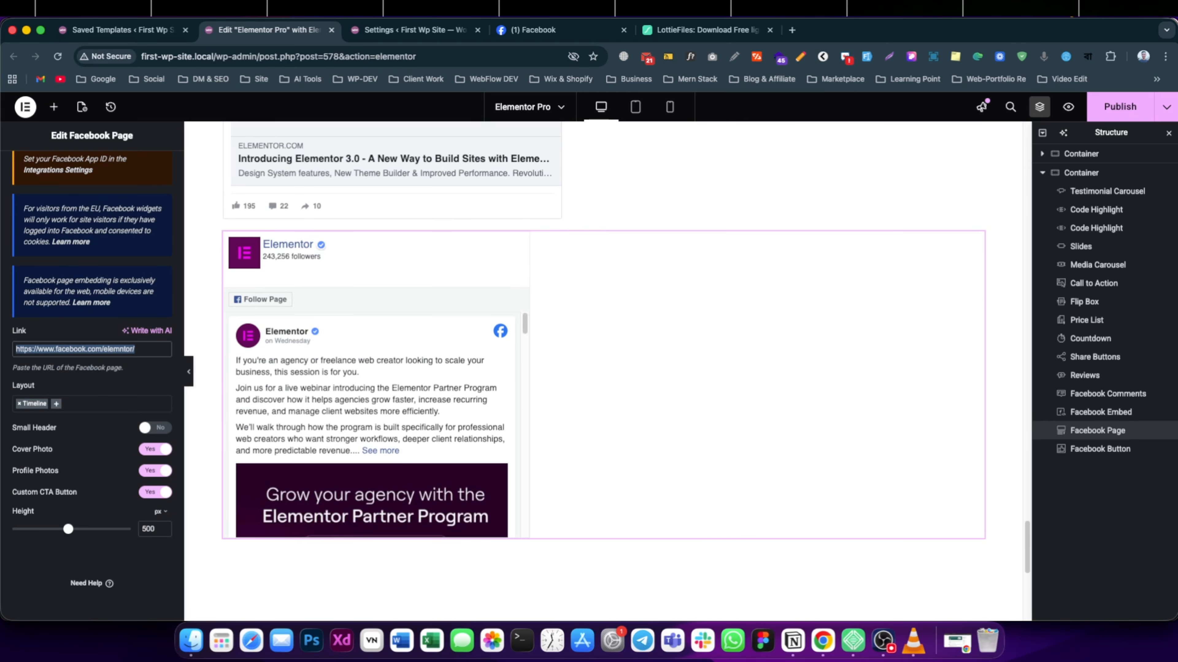
pyautogui.click(534, 30)
pyautogui.click(241, 58)
pyautogui.press('super+c')
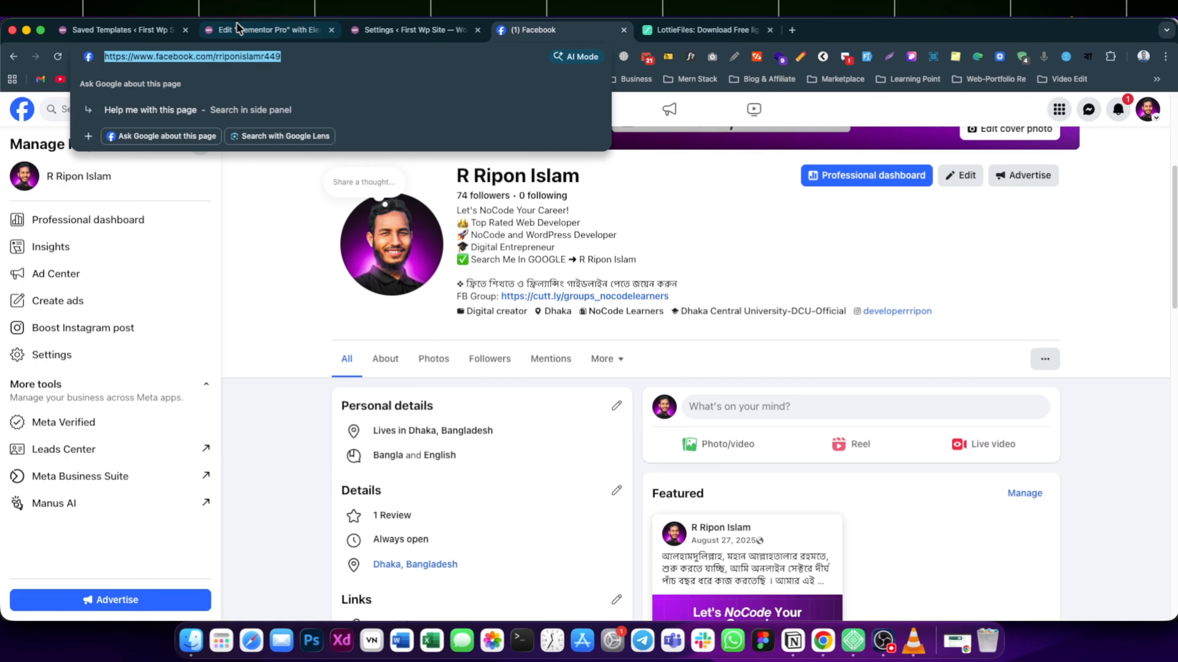
pyautogui.click(243, 30)
pyautogui.click(93, 348)
pyautogui.press('super+a')
pyautogui.press('super+v')
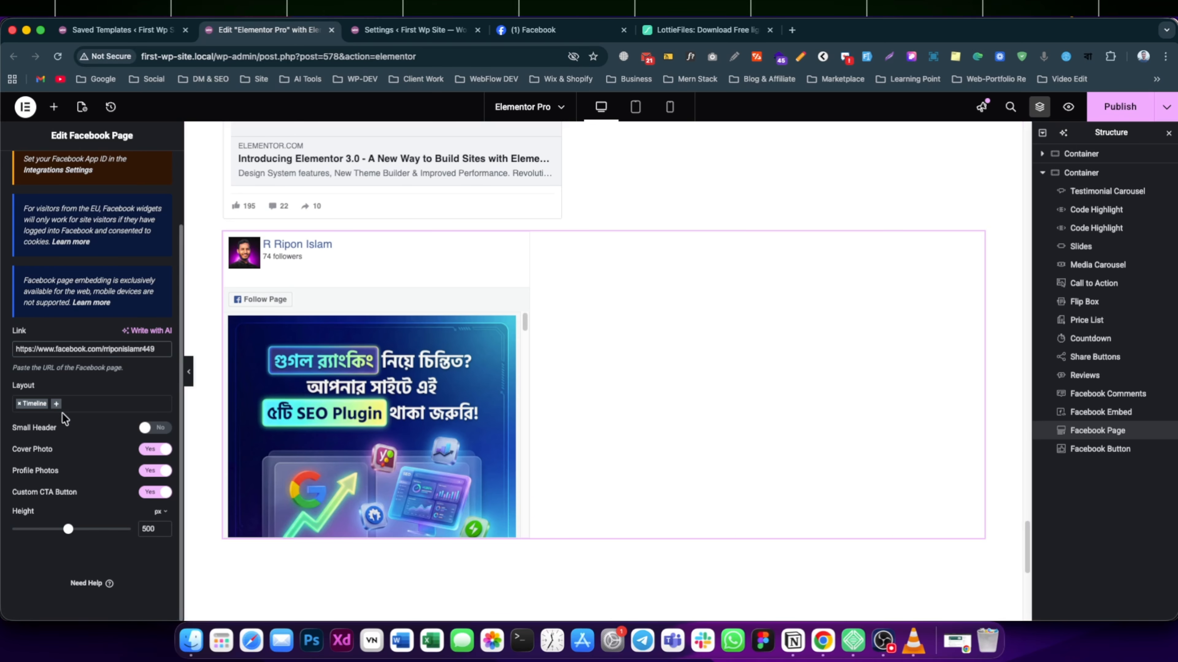
pyautogui.scroll(-6, 323, 378)
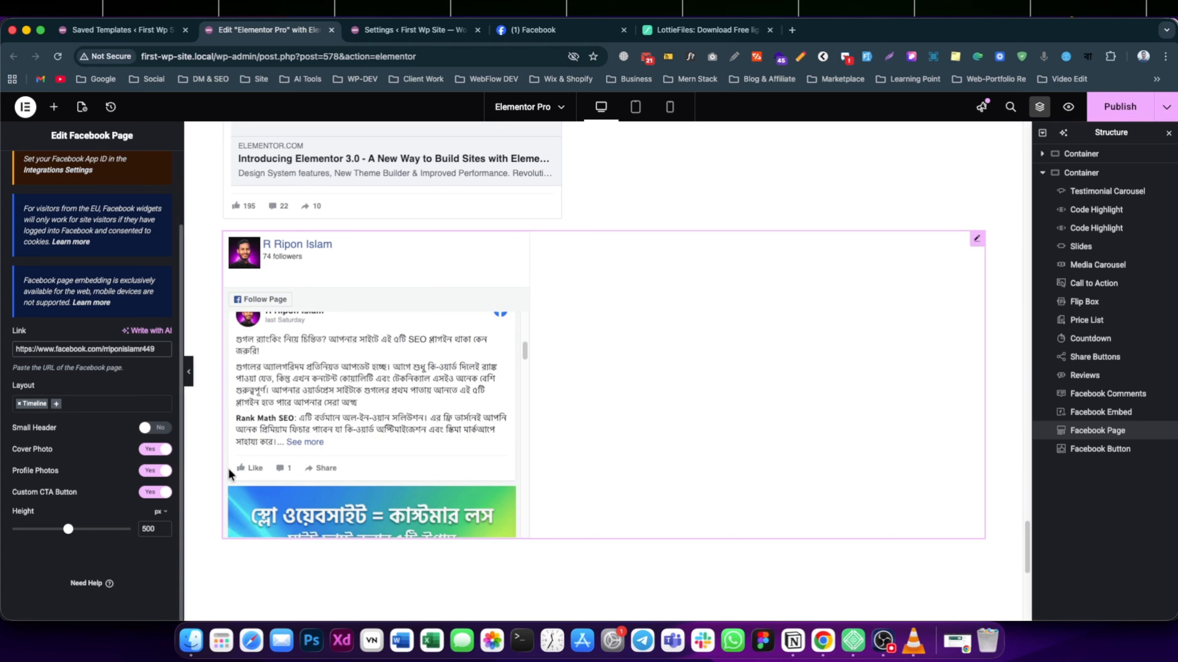
# - Try adding Events and Messages to the Facebook Page widget's layout and reduce it to Timeline again
pyautogui.click(56, 404)
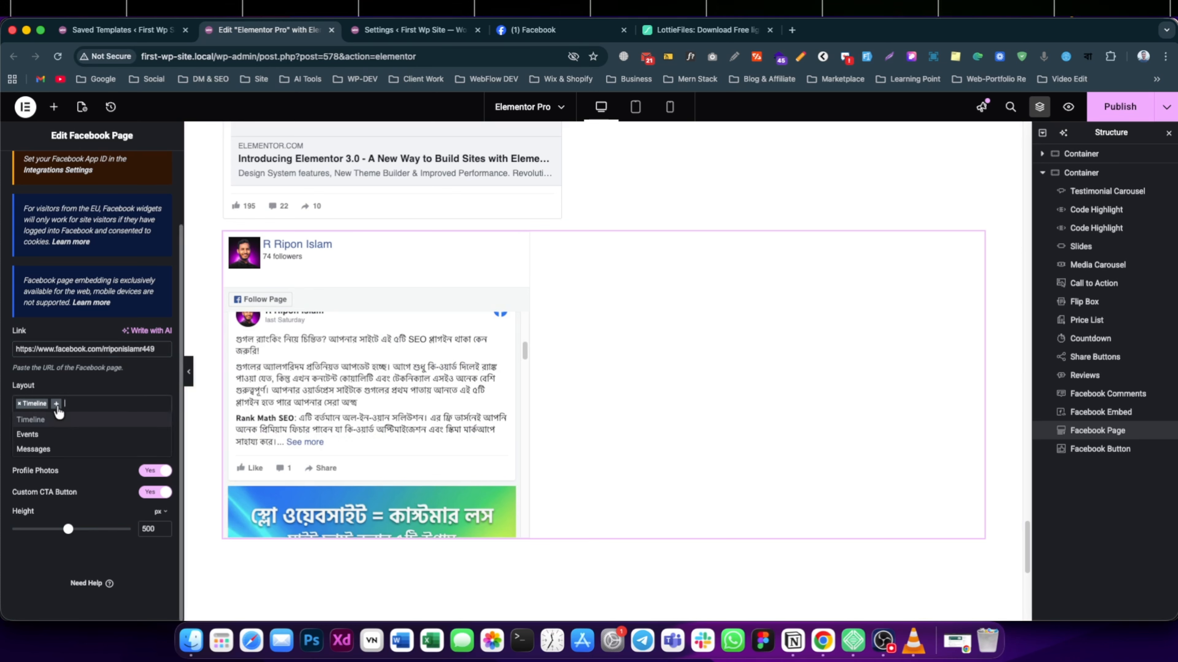
pyautogui.click(47, 433)
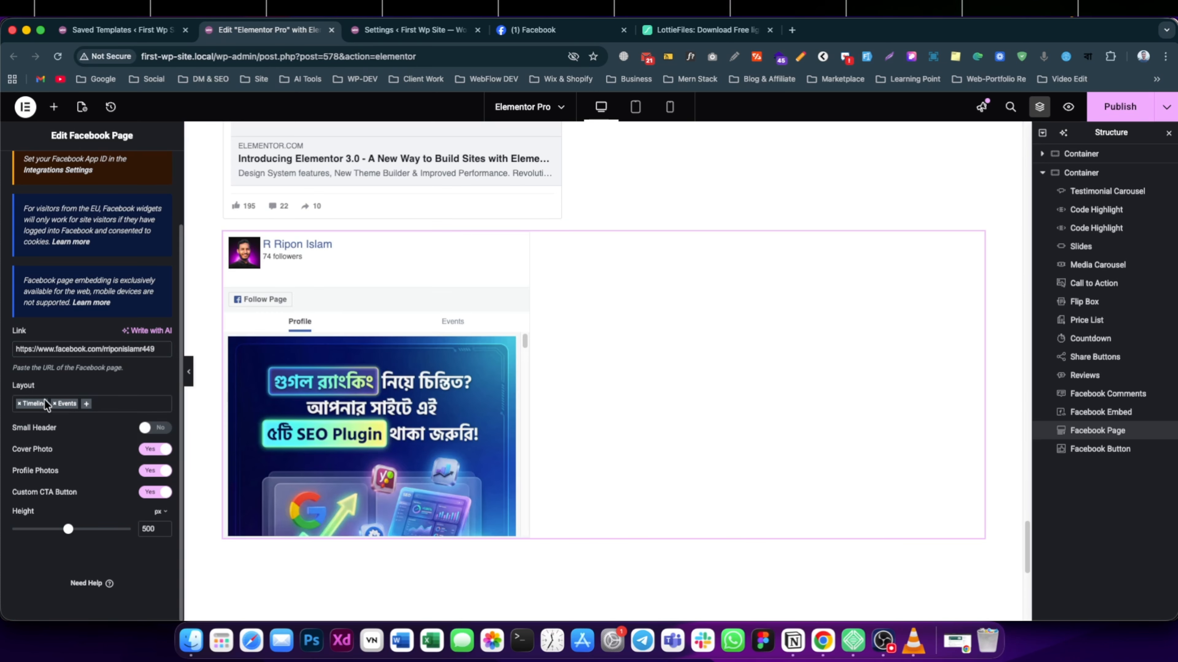
pyautogui.click(86, 404)
pyautogui.click(88, 448)
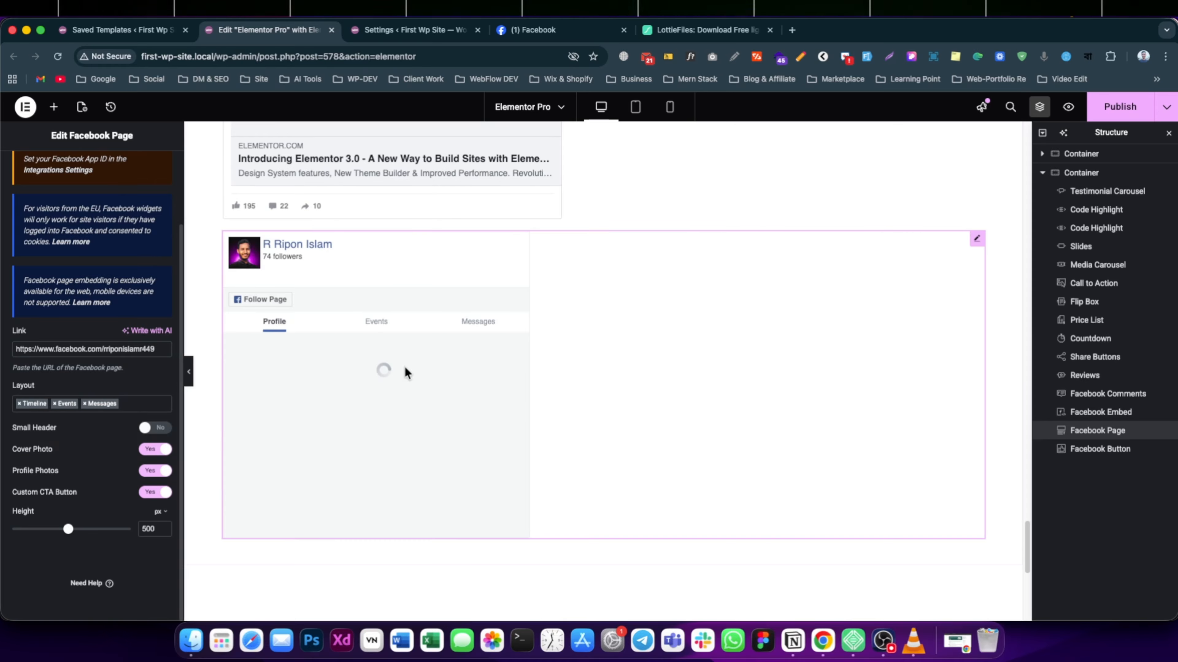
pyautogui.click(92, 405)
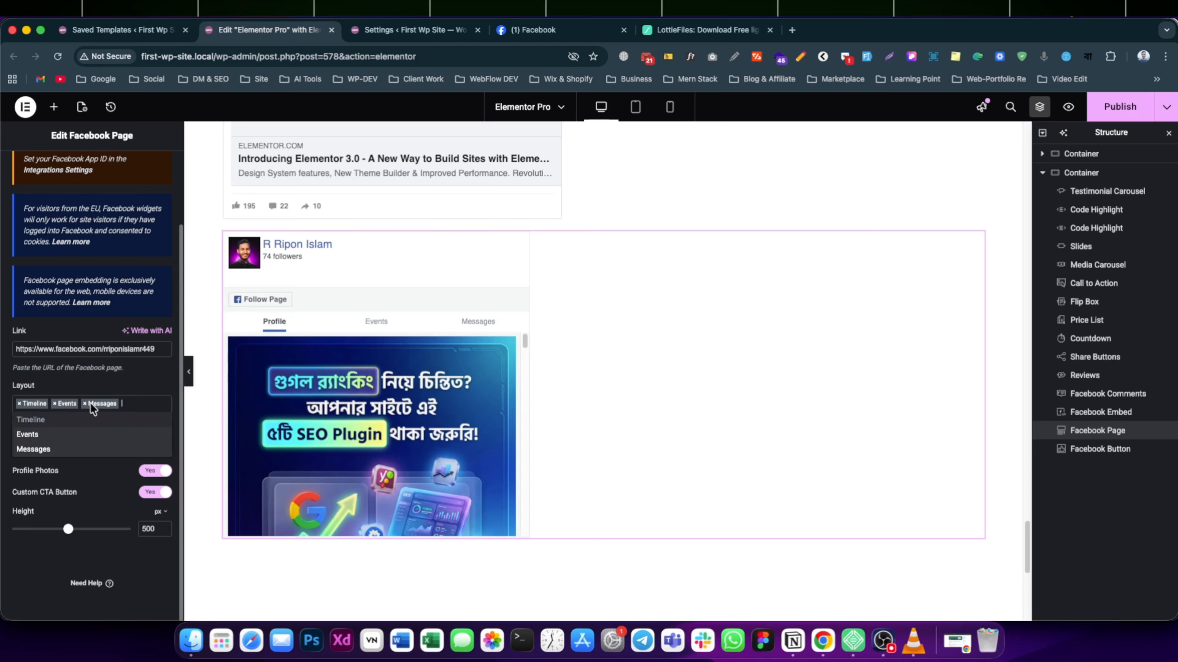
pyautogui.click(85, 404)
pyautogui.click(54, 404)
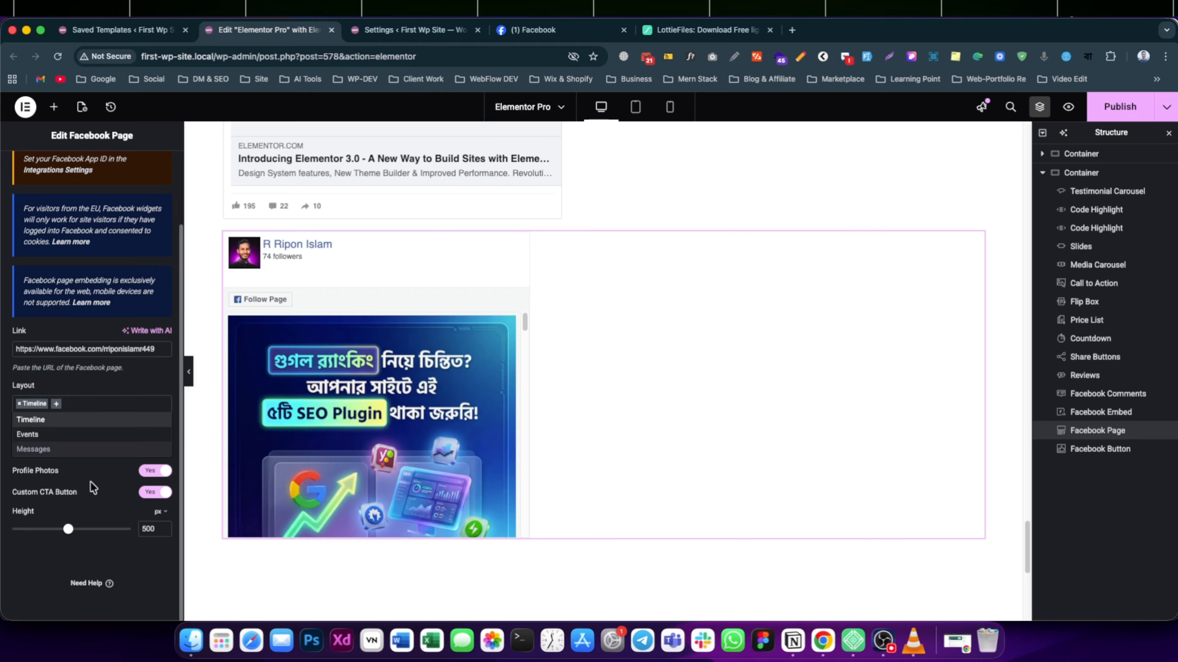
# - Switch the Facebook Page widget's Profile Photos option off and back on
pyautogui.click(138, 473)
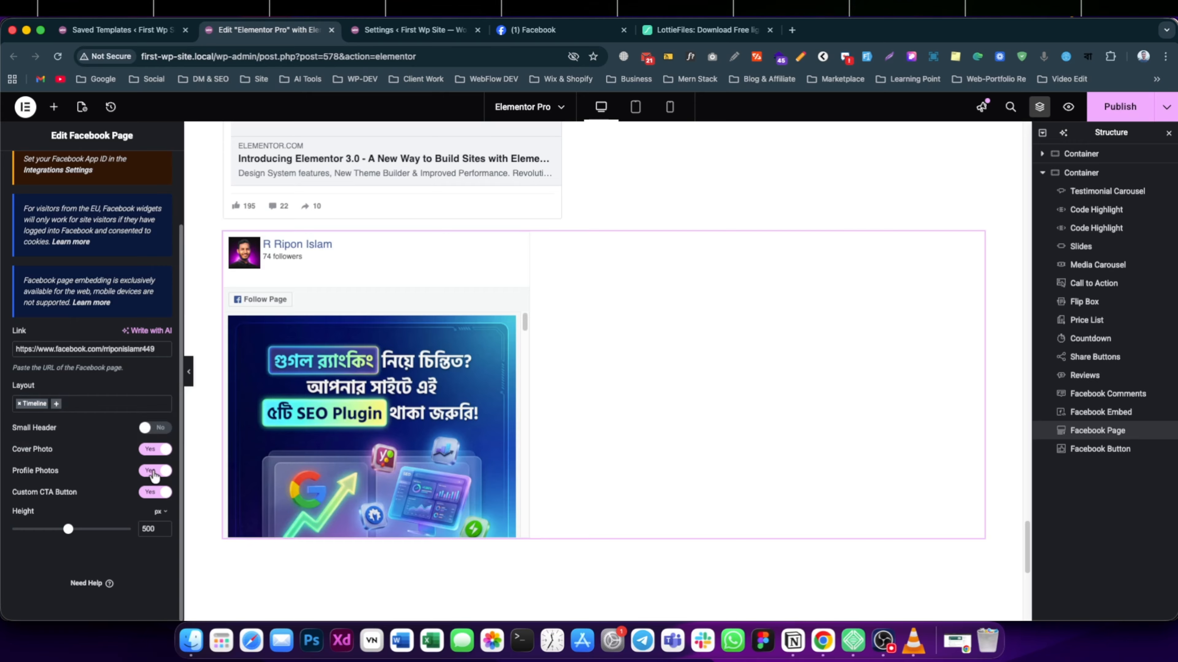
pyautogui.click(152, 472)
pyautogui.click(153, 472)
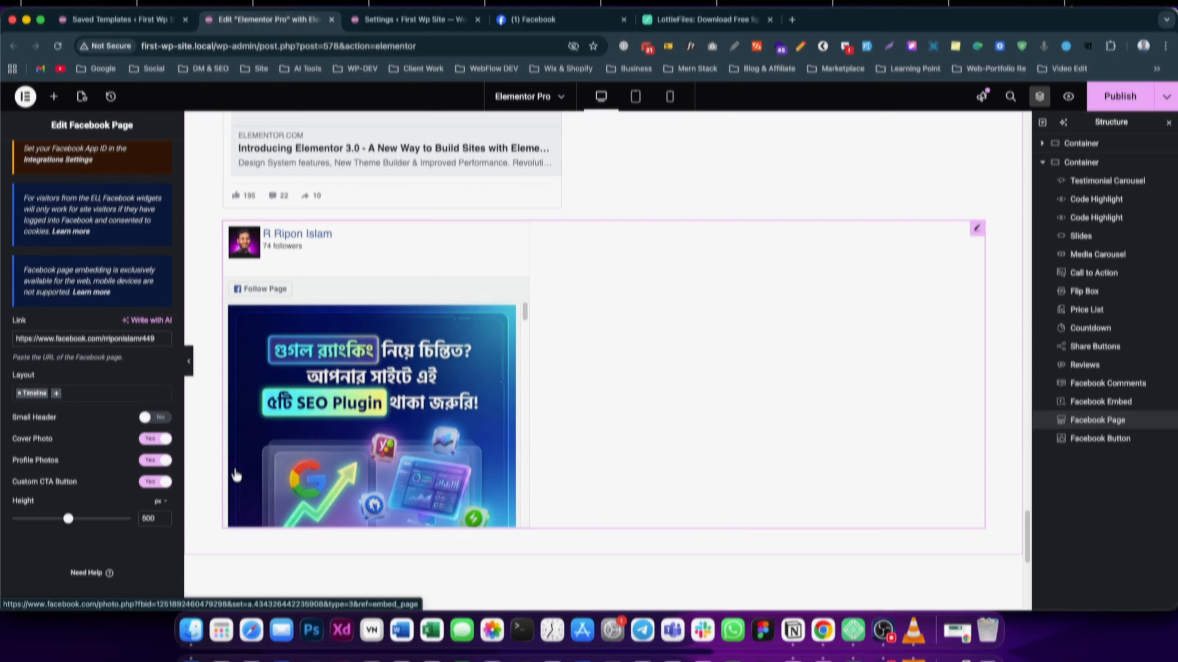
# - Search the widgets for "temp", add a Template widget directly below the Facebook Page widget and open its template choice
pyautogui.click(54, 107)
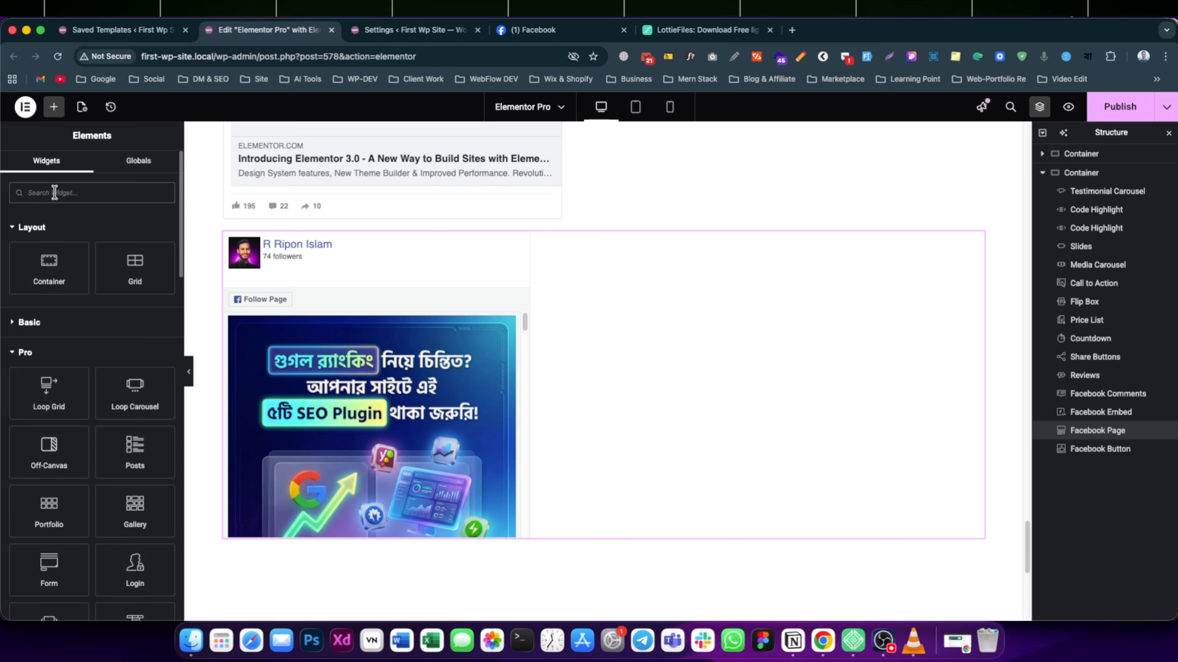
pyautogui.write('temp')
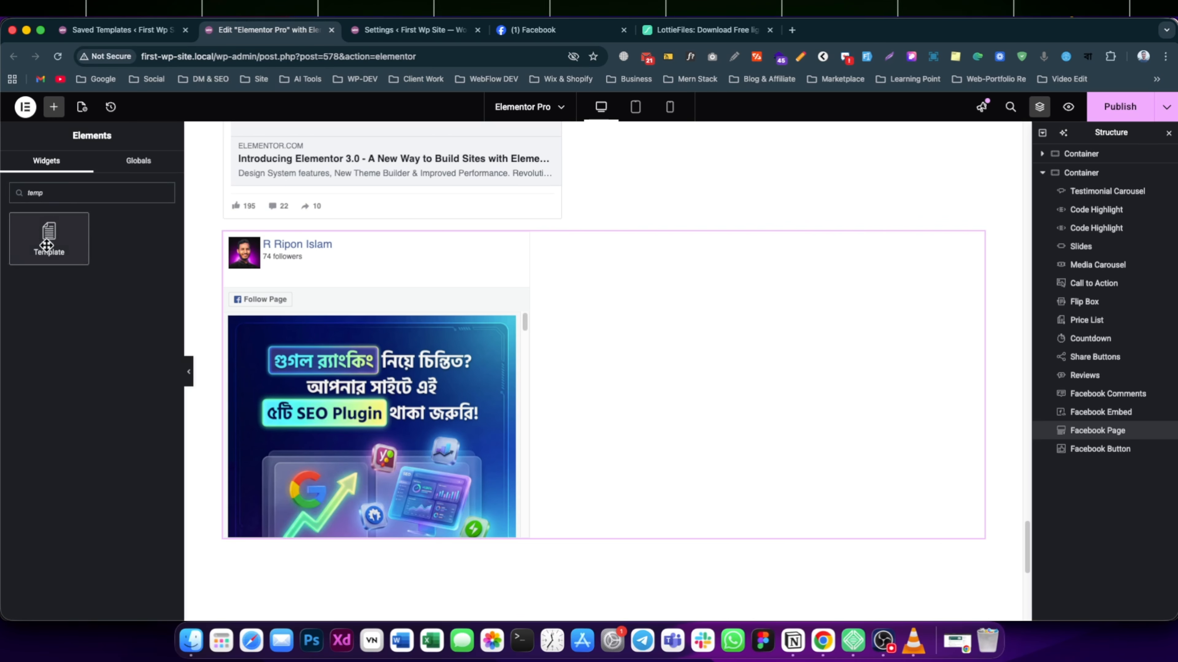
pyautogui.moveTo(46, 245); pyautogui.dragTo(408, 538)
pyautogui.scroll(-5, 403, 472)
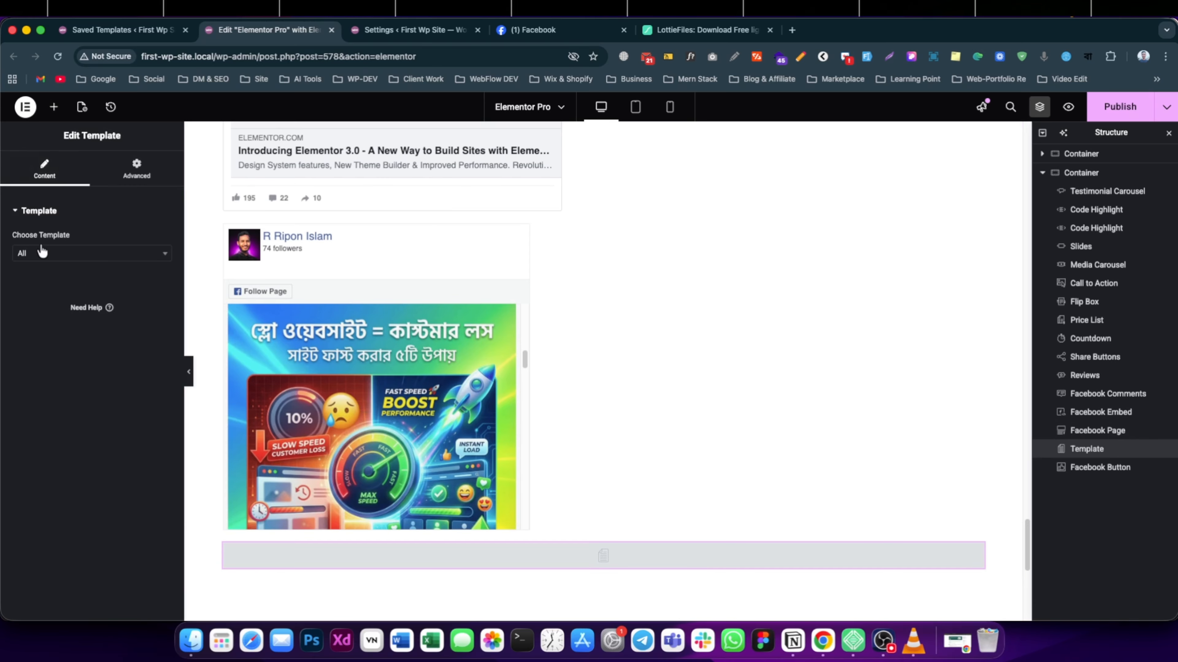
pyautogui.click(51, 253)
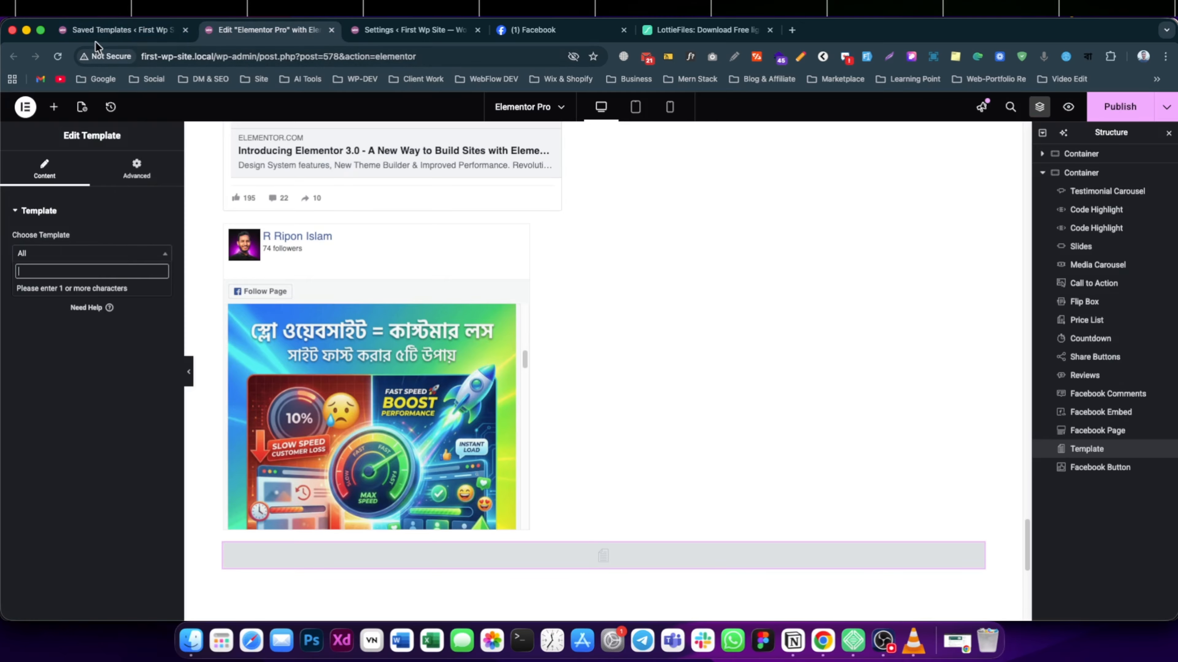
# - Check Elementor's saved templates list in the WordPress admin for a template that the widget can use
pyautogui.click(98, 33)
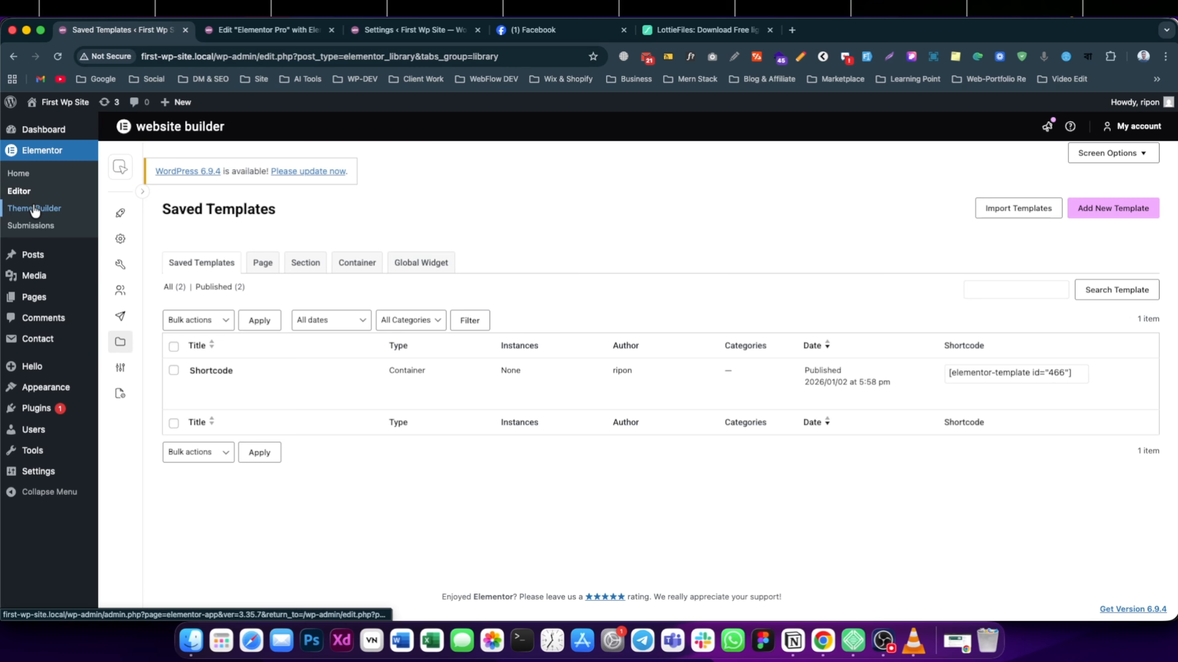
pyautogui.click(38, 153)
pyautogui.moveTo(35, 190)
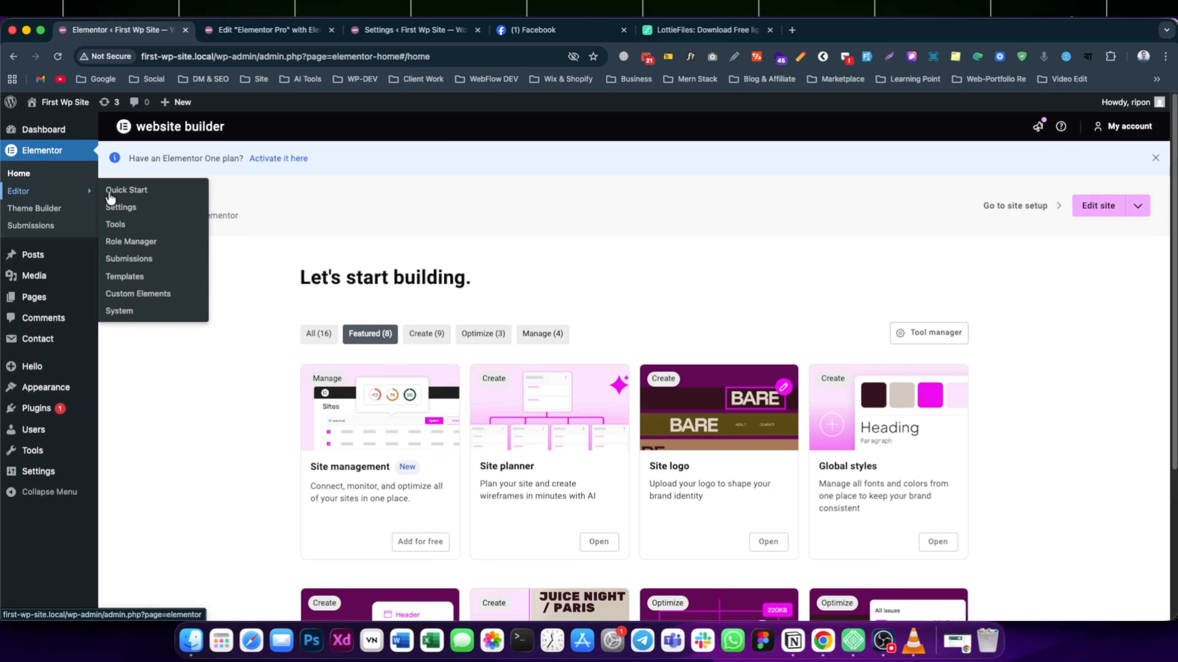
pyautogui.click(127, 278)
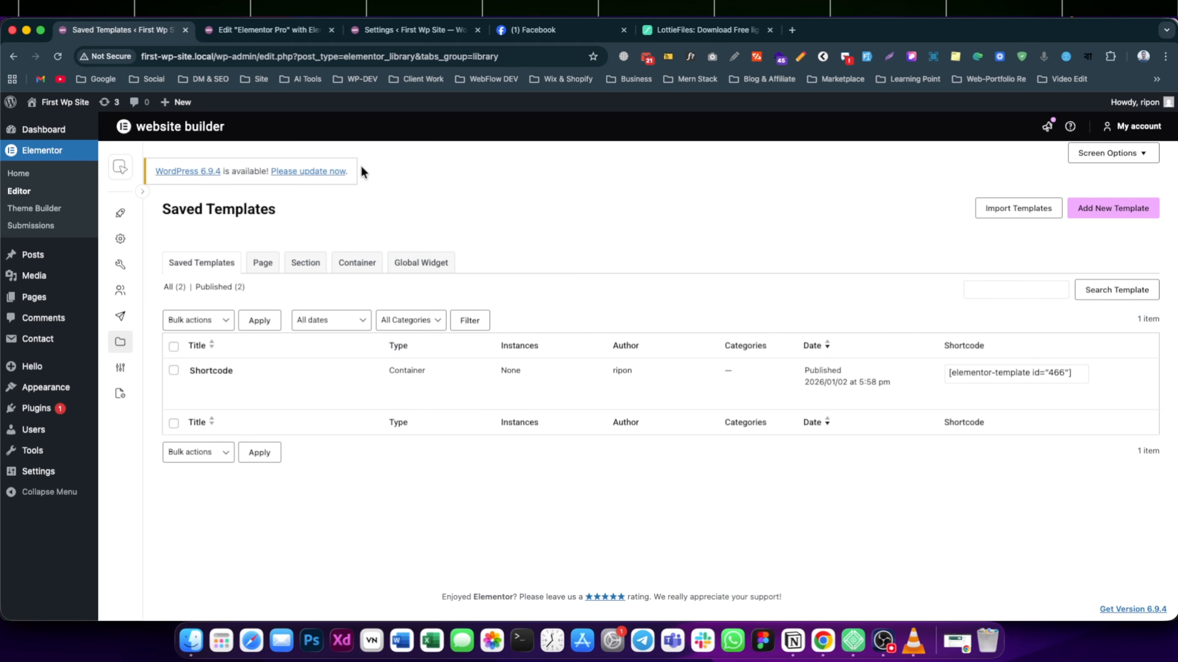
pyautogui.click(226, 31)
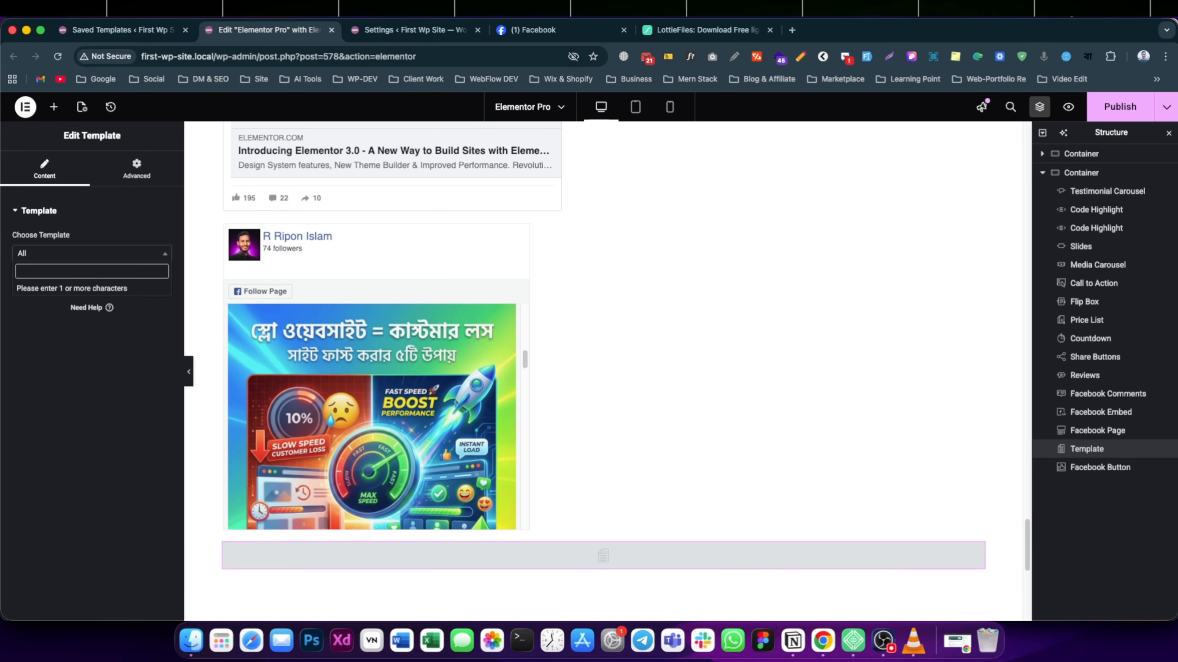
pyautogui.click(144, 32)
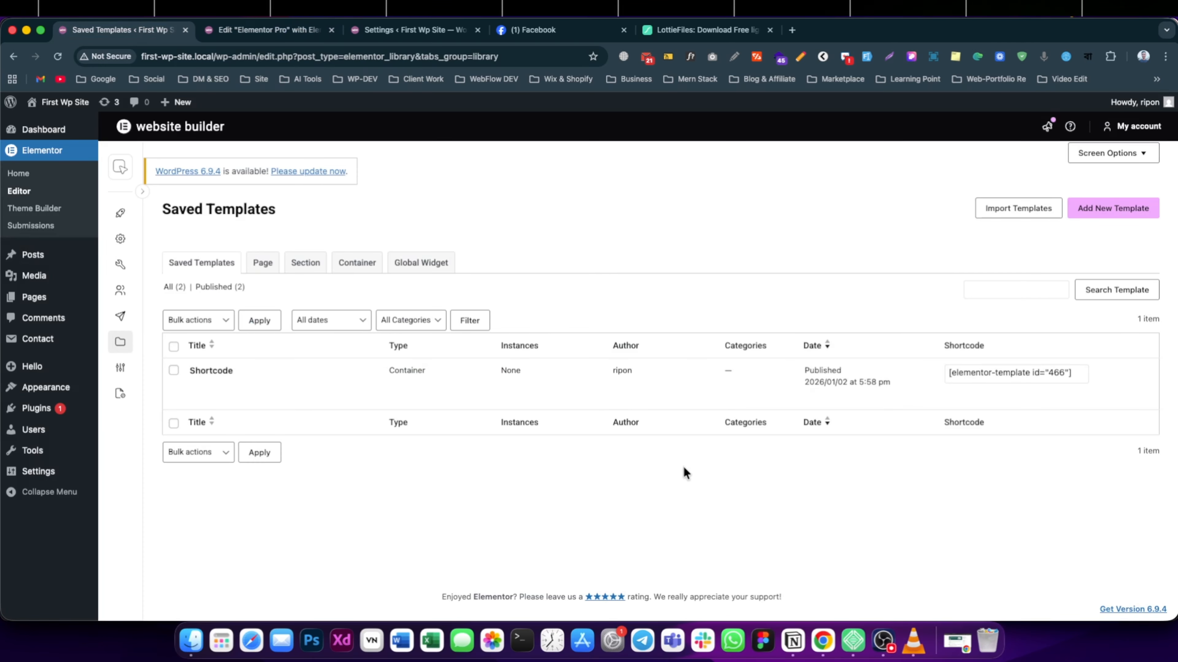
# - View the saved Shortcode template in a separate tab and try expanding and collapsing its FAQ items
pyautogui.moveTo(299, 394)
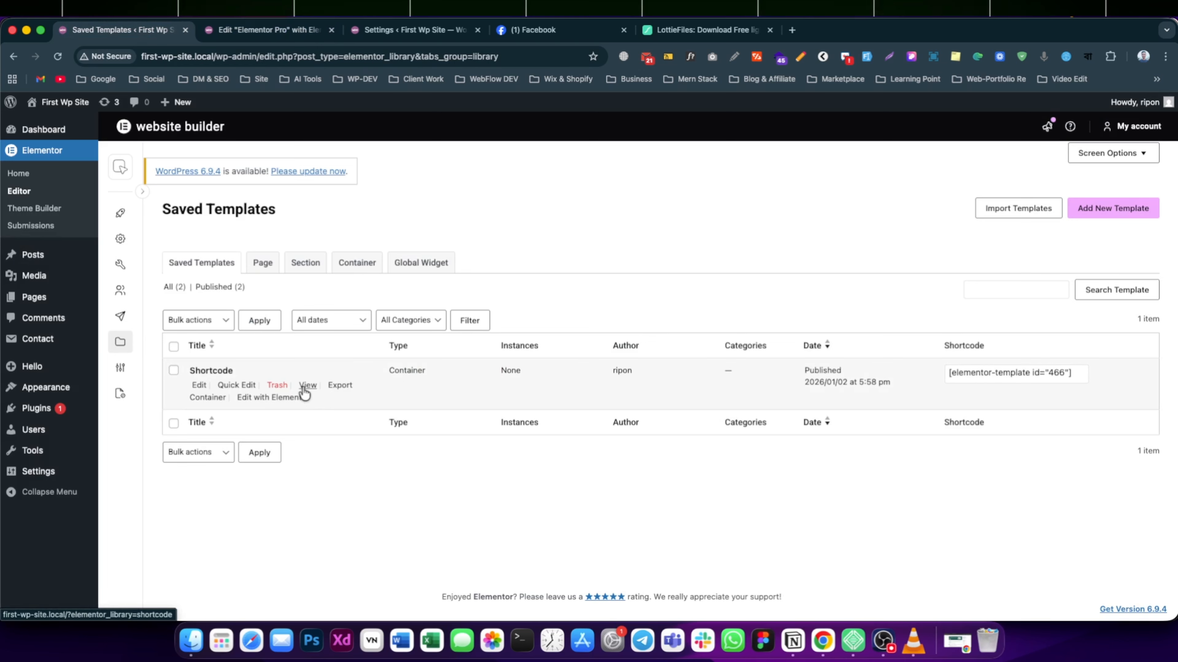
pyautogui.keyDown('super'); pyautogui.click(306, 386); pyautogui.keyUp('super')
pyautogui.click(234, 31)
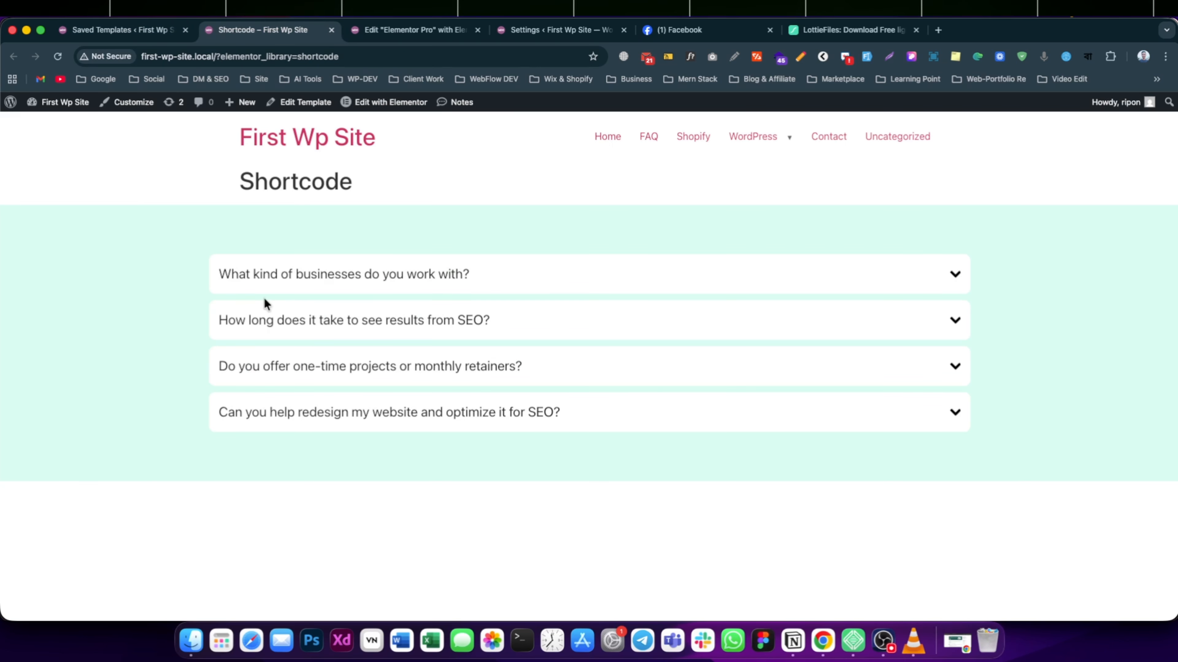
pyautogui.click(272, 292)
pyautogui.click(286, 291)
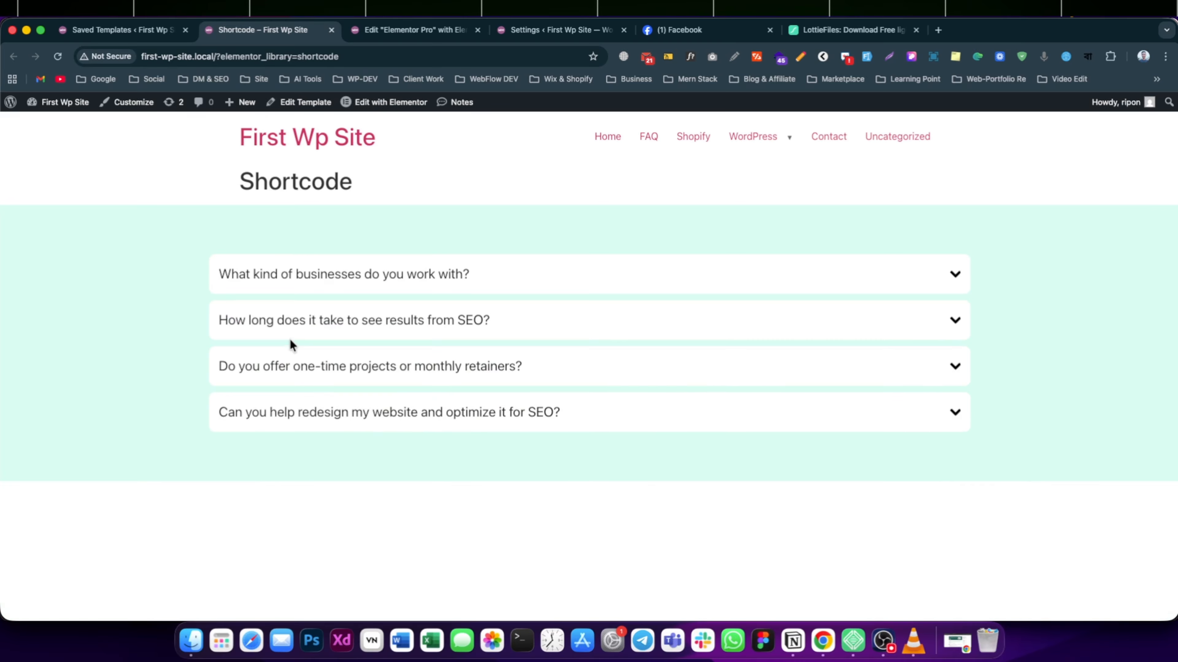
pyautogui.click(294, 333)
pyautogui.click(318, 453)
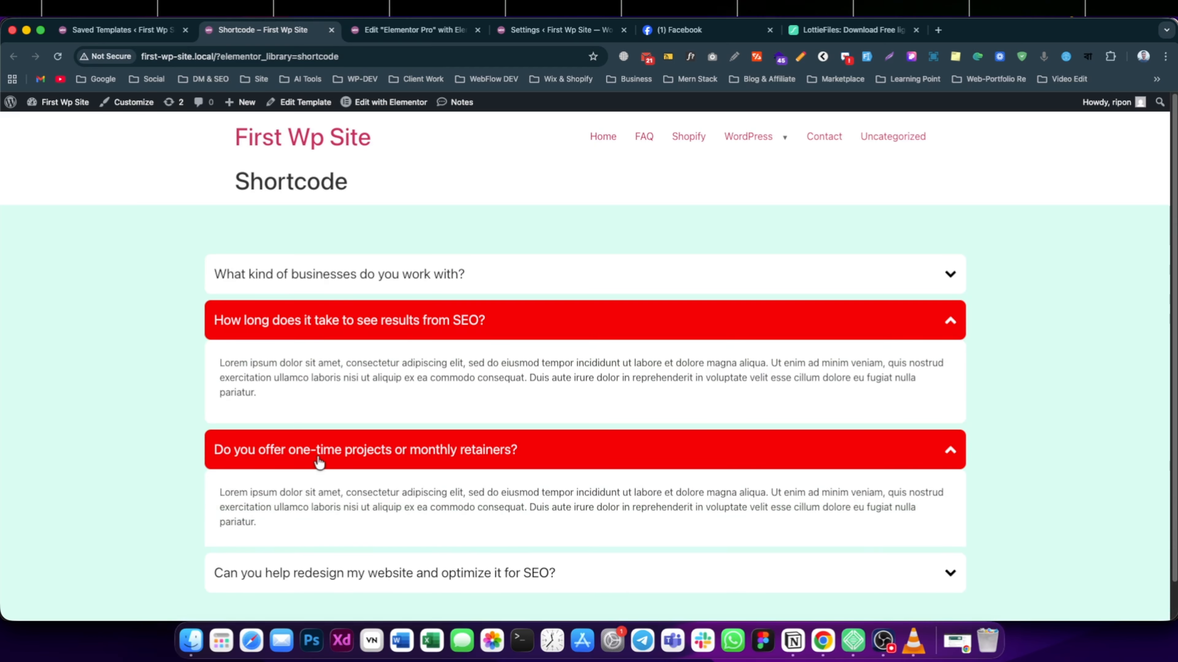
pyautogui.click(332, 455)
pyautogui.click(322, 325)
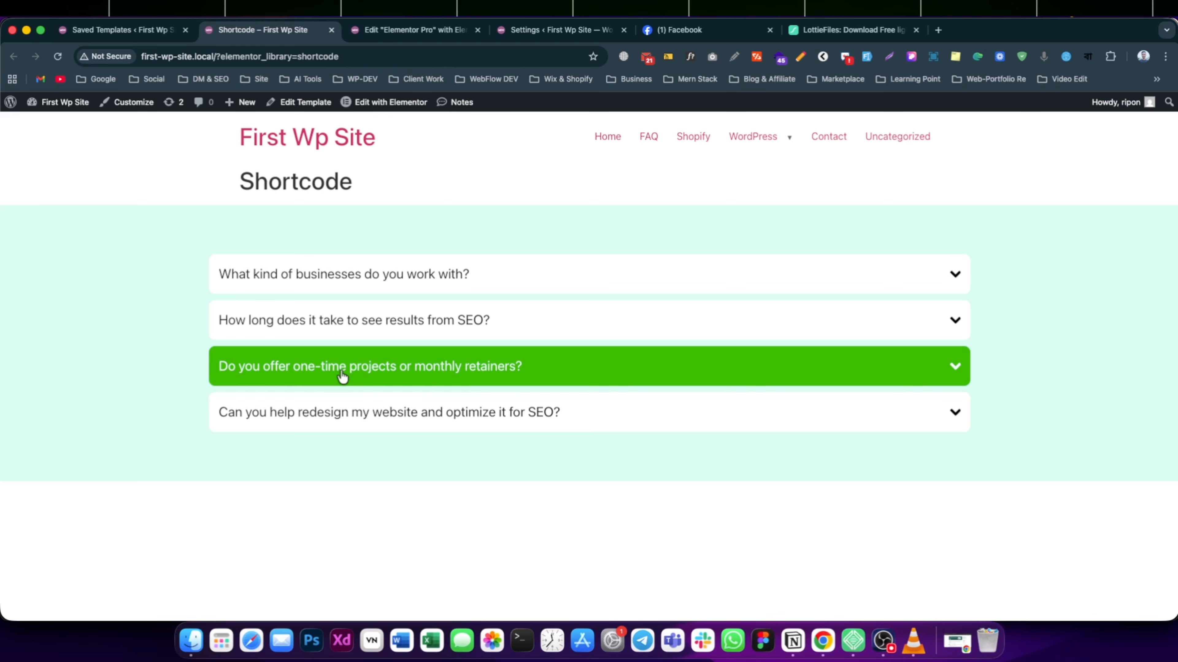
# - Return to the page editor, search the Template widget's choices for "sho" and assign Shortcode (Template), checking the inserted FAQ
pyautogui.click(171, 31)
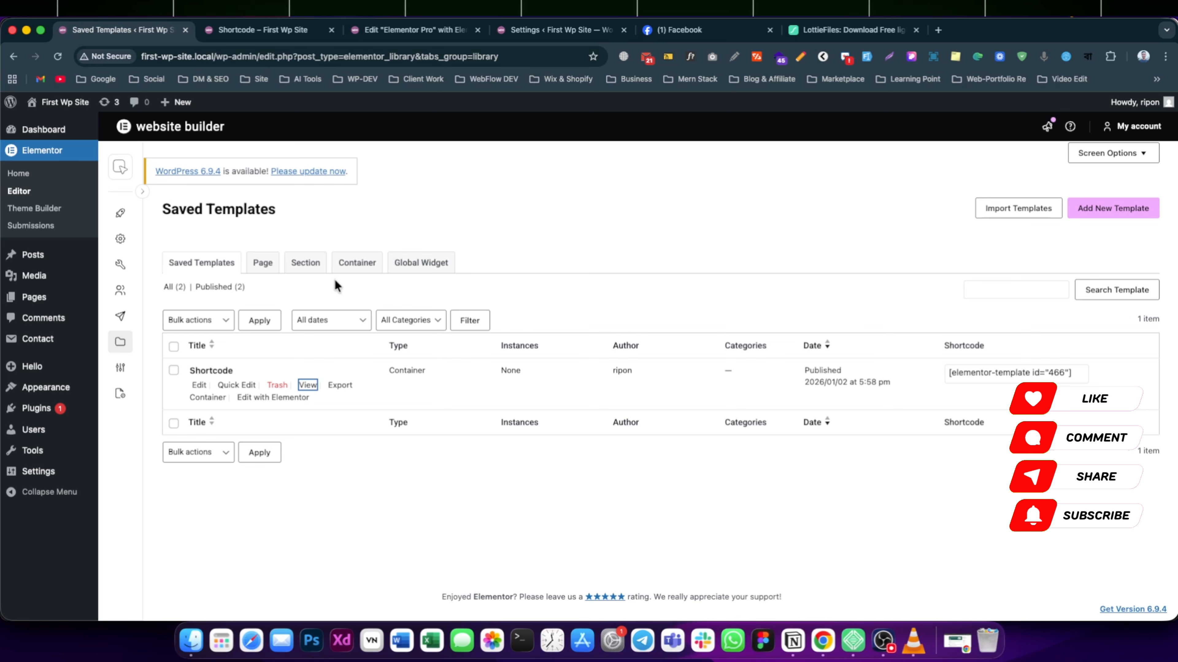
pyautogui.click(408, 30)
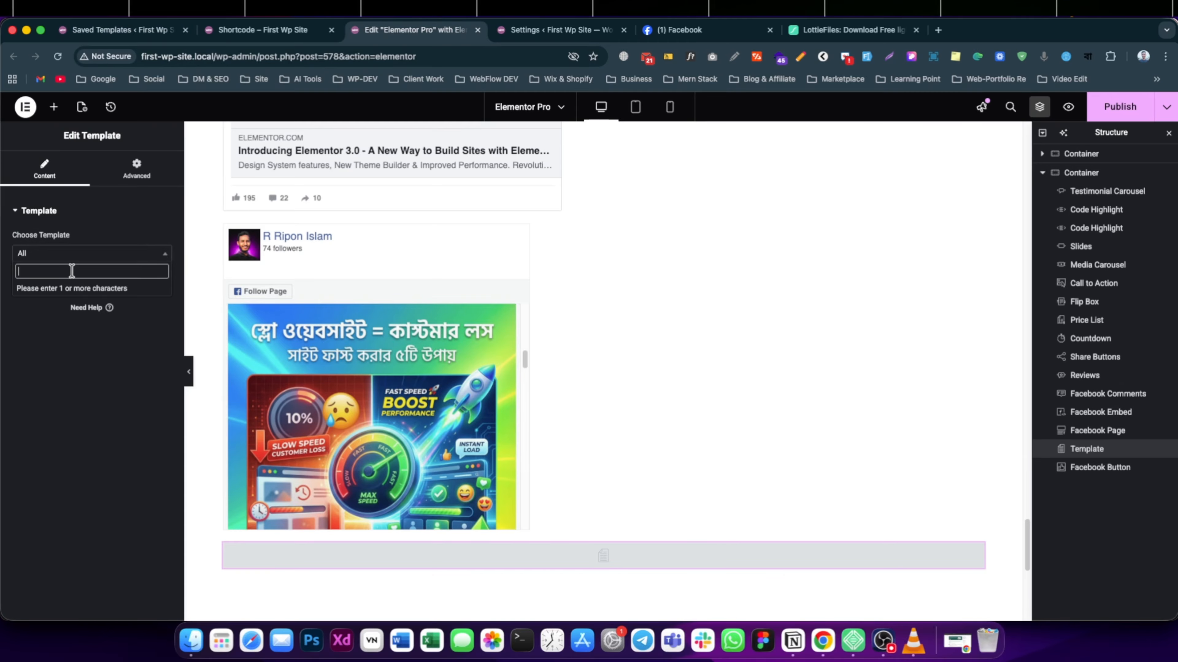
pyautogui.write('sho')
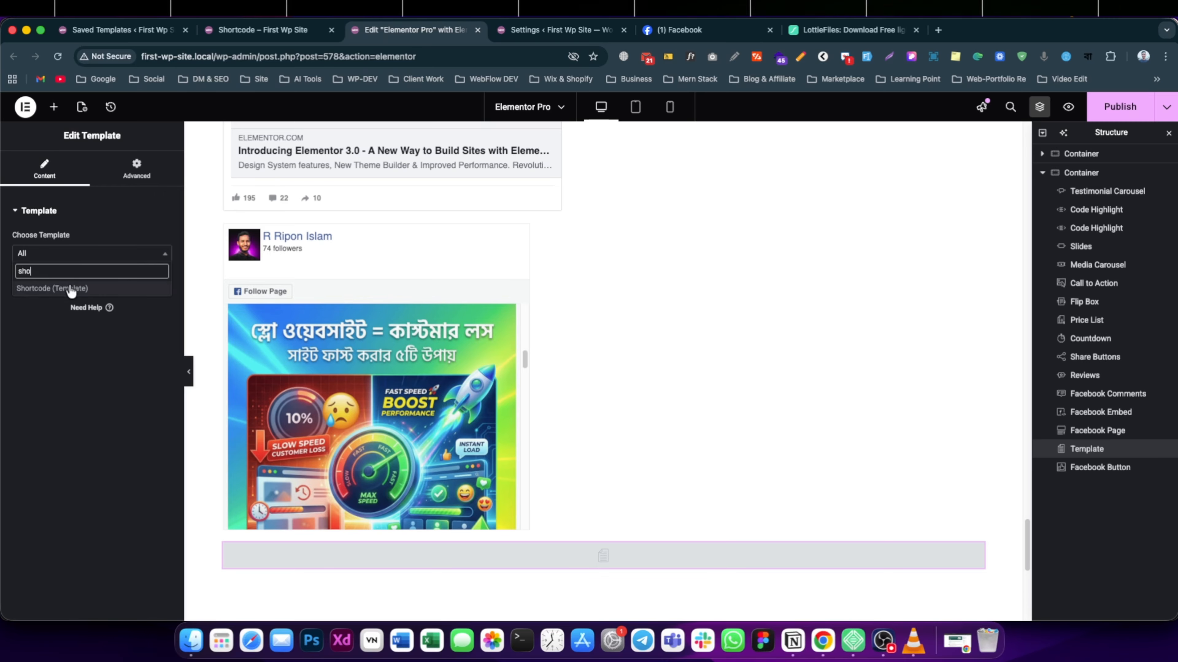
pyautogui.click(71, 289)
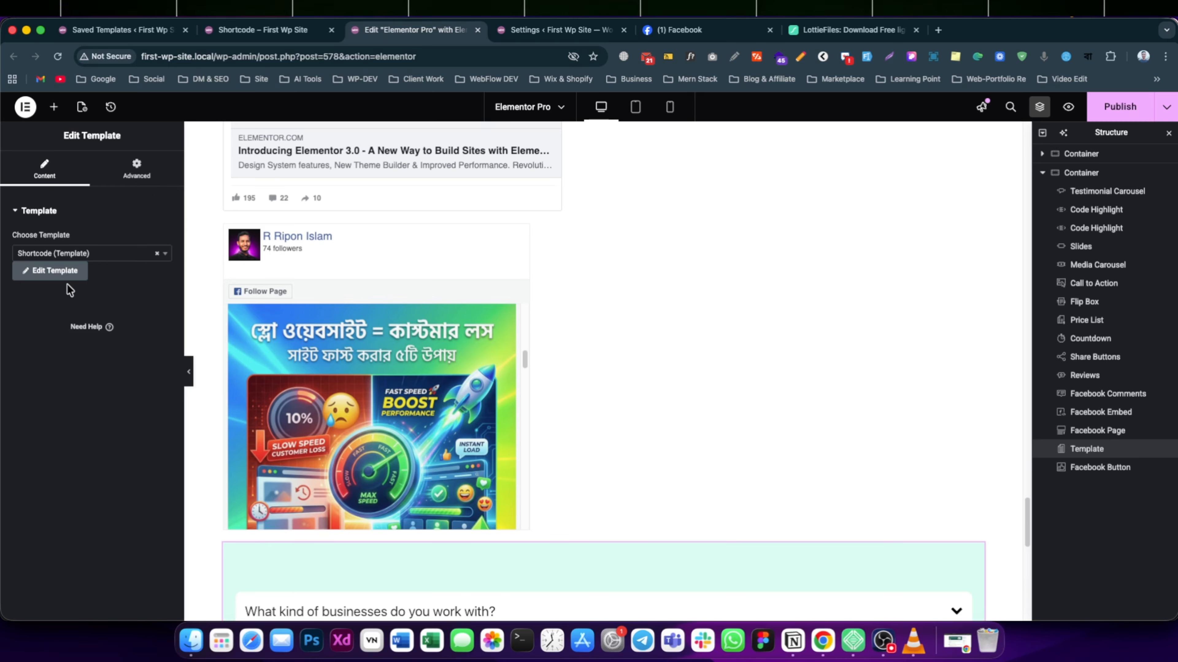
pyautogui.scroll(-10, 765, 365)
pyautogui.scroll(2, 814, 355)
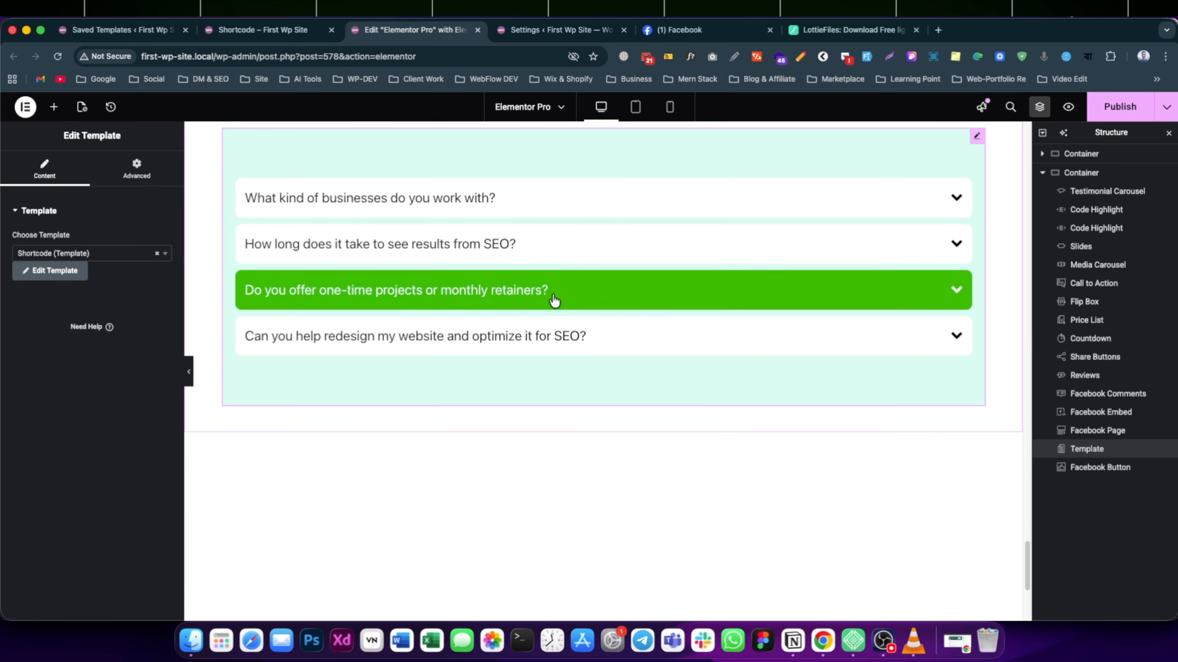
pyautogui.scroll(1, 492, 269)
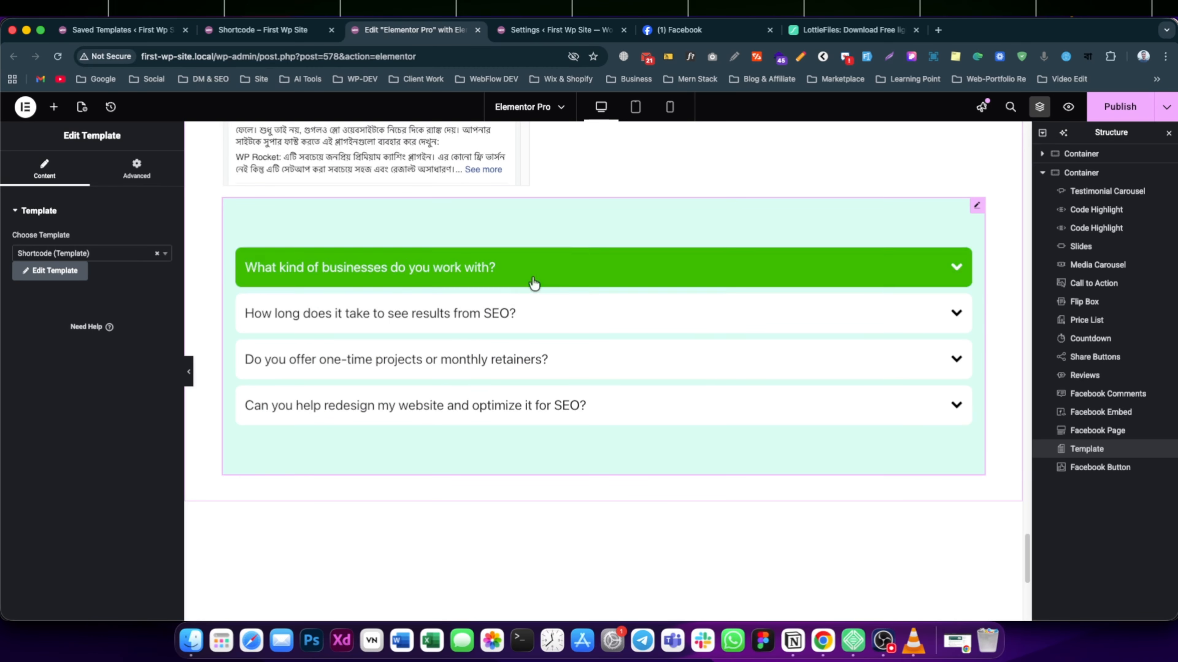
# - Publish the page, preview its FAQ template section in the browser and compare it with the original Shortcode template
pyautogui.click(1137, 107)
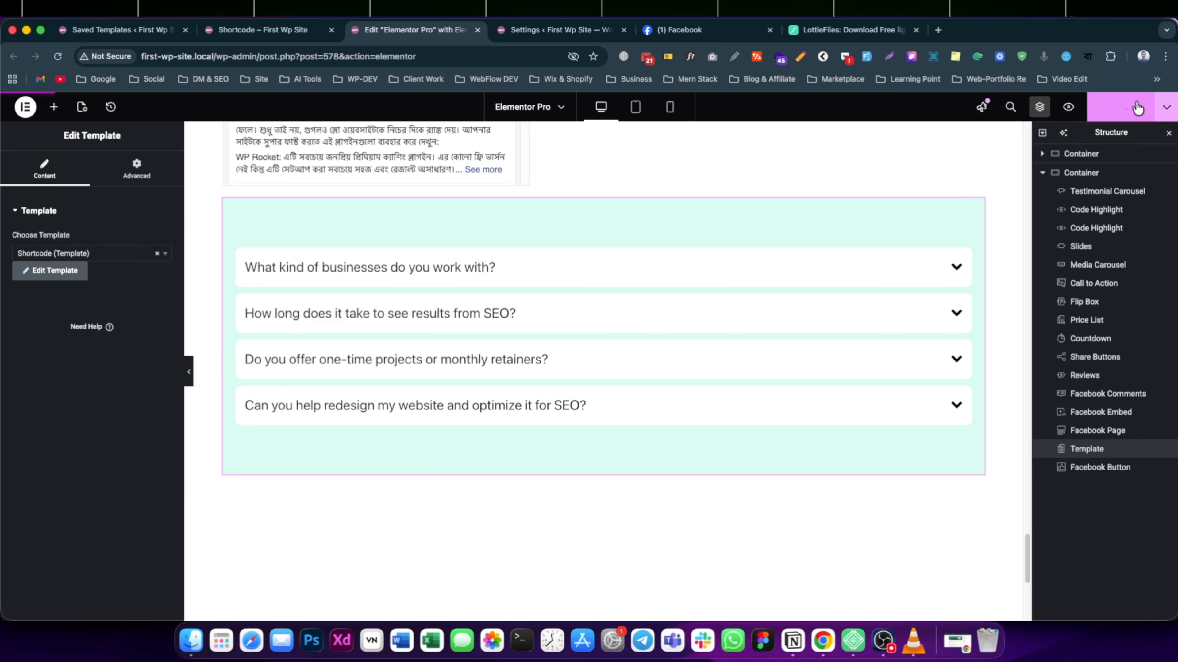
pyautogui.click(1067, 109)
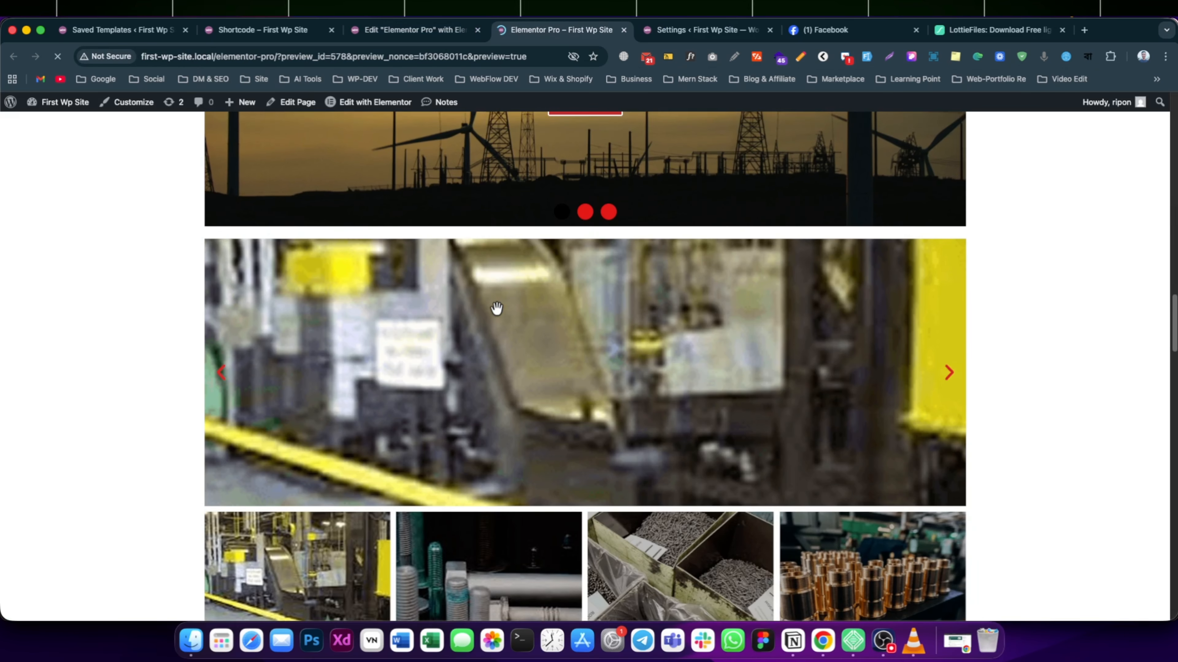
pyautogui.scroll(-20, 491, 310)
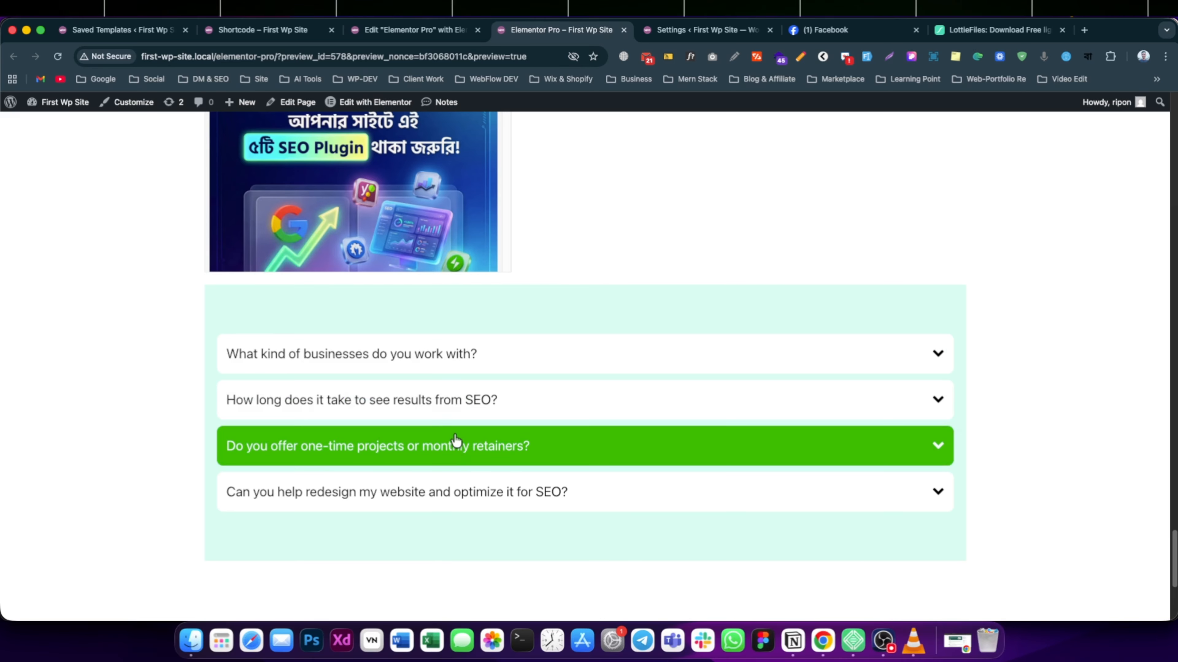
pyautogui.click(288, 30)
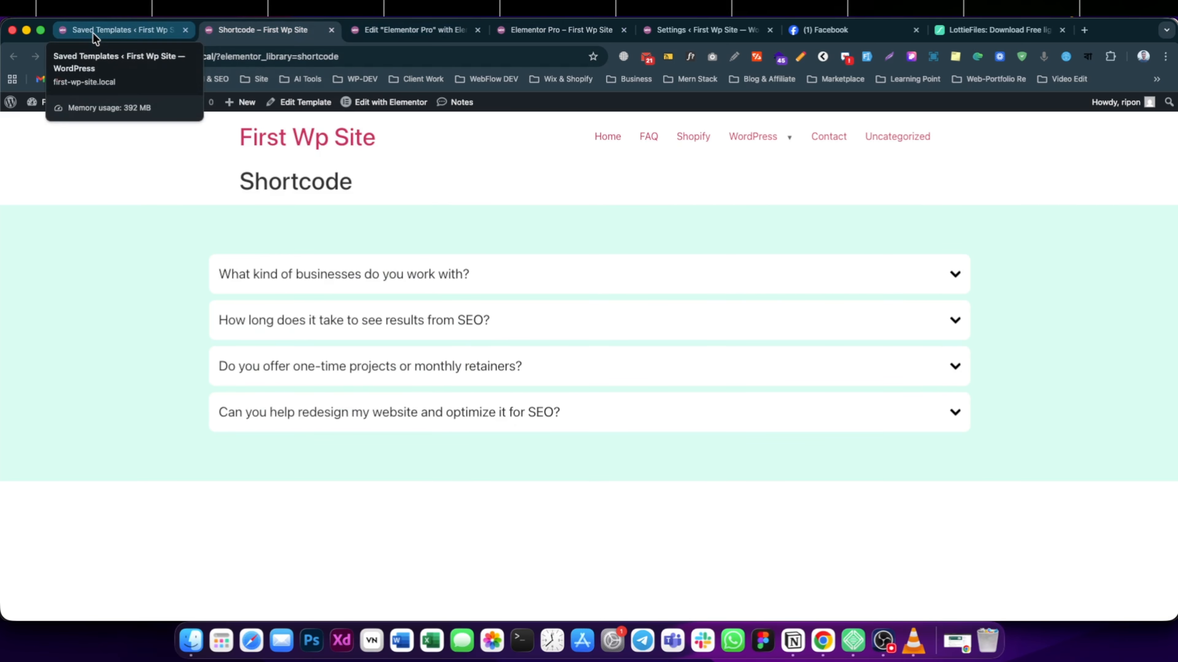
# - Back in the page editor, search the widgets for "lott" and add a Lottie widget directly below the FAQ template
pyautogui.click(380, 33)
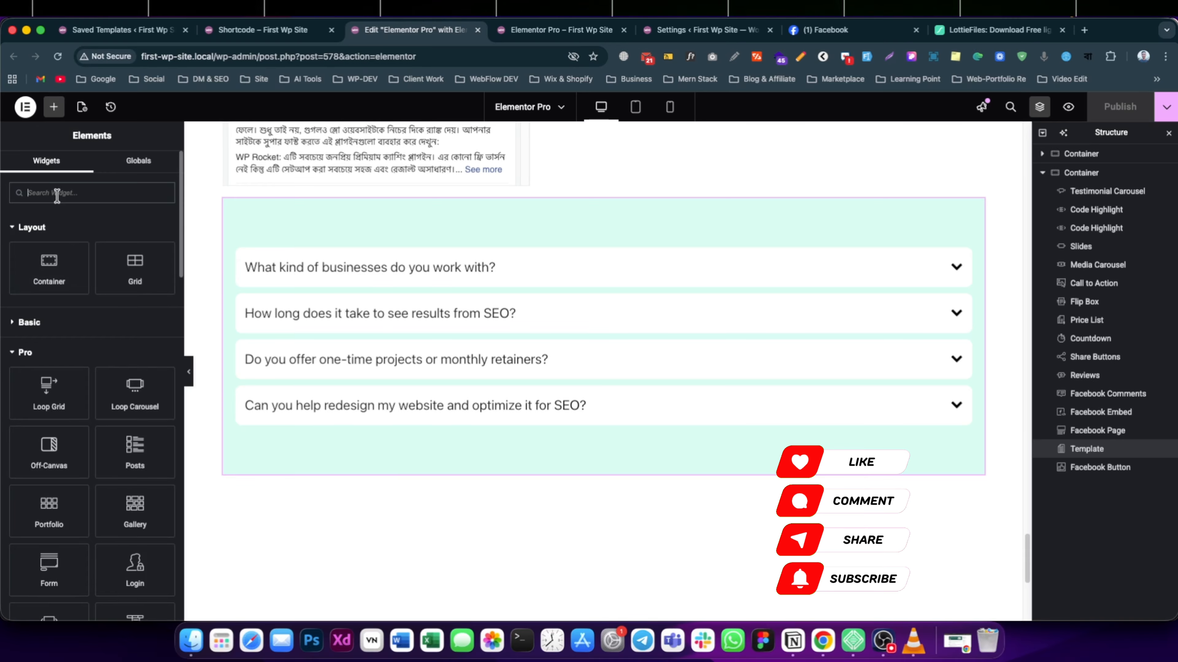
pyautogui.write('lott')
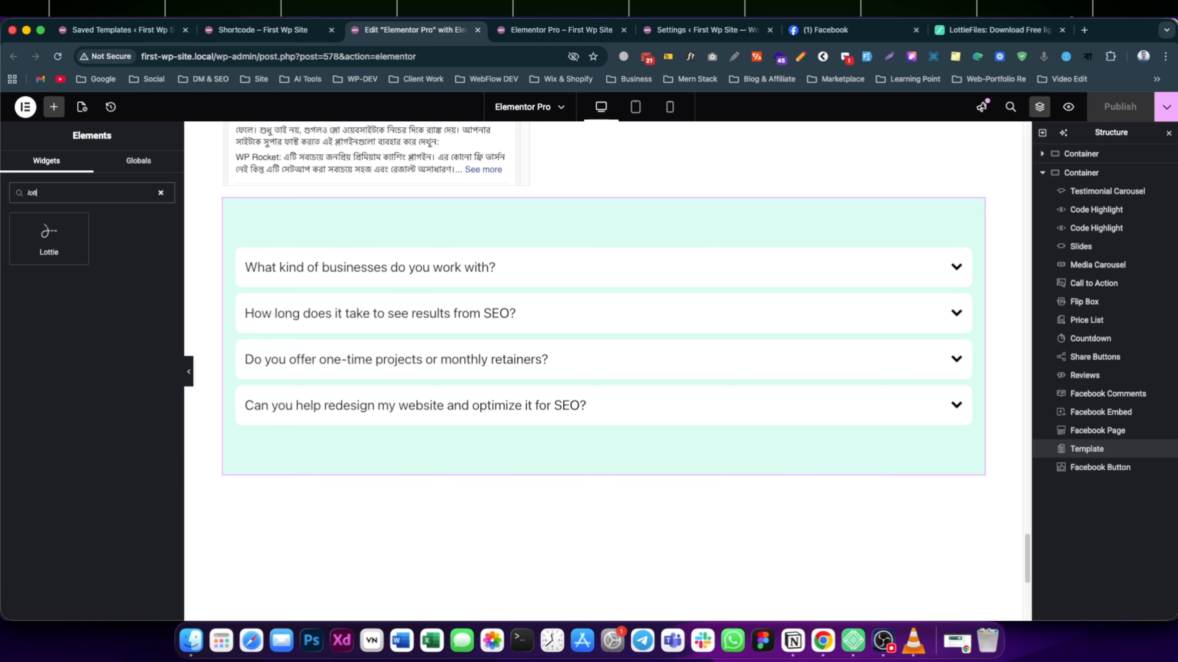
pyautogui.moveTo(72, 243); pyautogui.dragTo(482, 468)
pyautogui.scroll(-5, 482, 469)
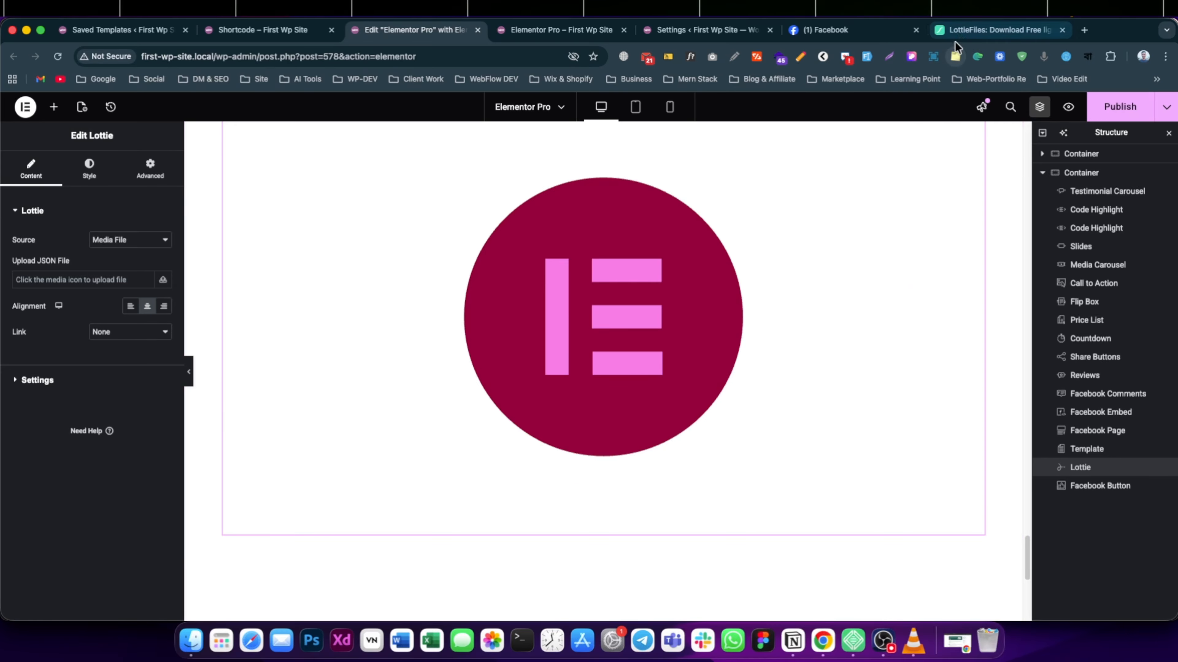
# - Switch to the LottieFiles site and open its Free Animations page from the footer links
pyautogui.click(983, 30)
pyautogui.scroll(15, 423, 246)
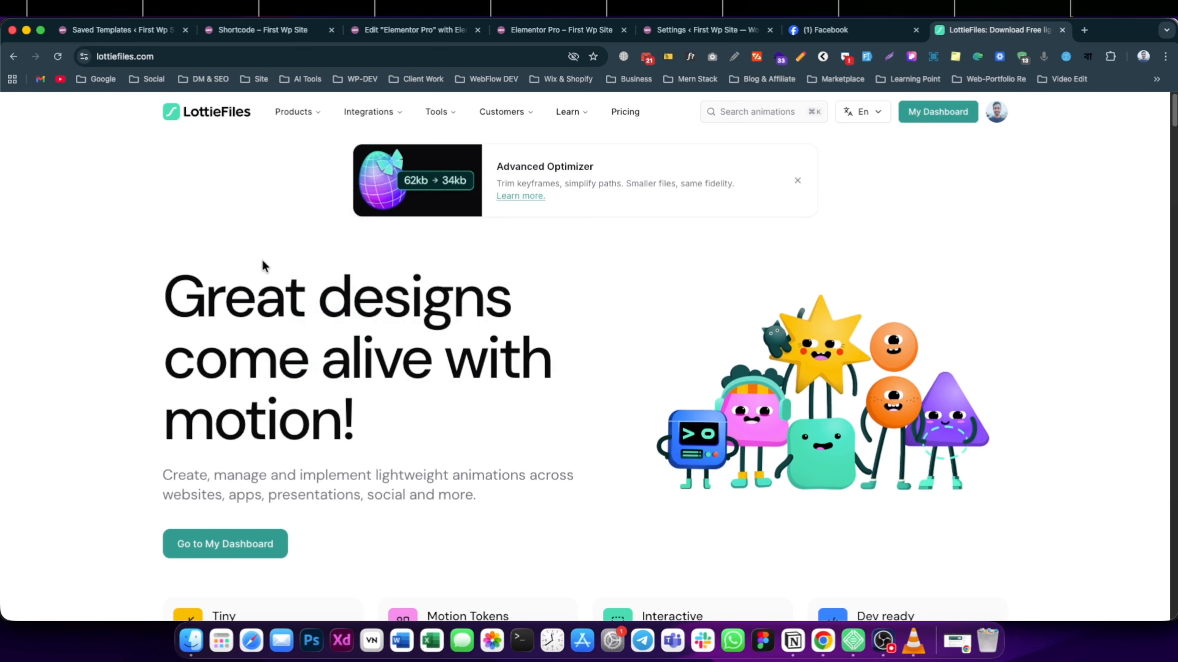
pyautogui.scroll(-20, 313, 361)
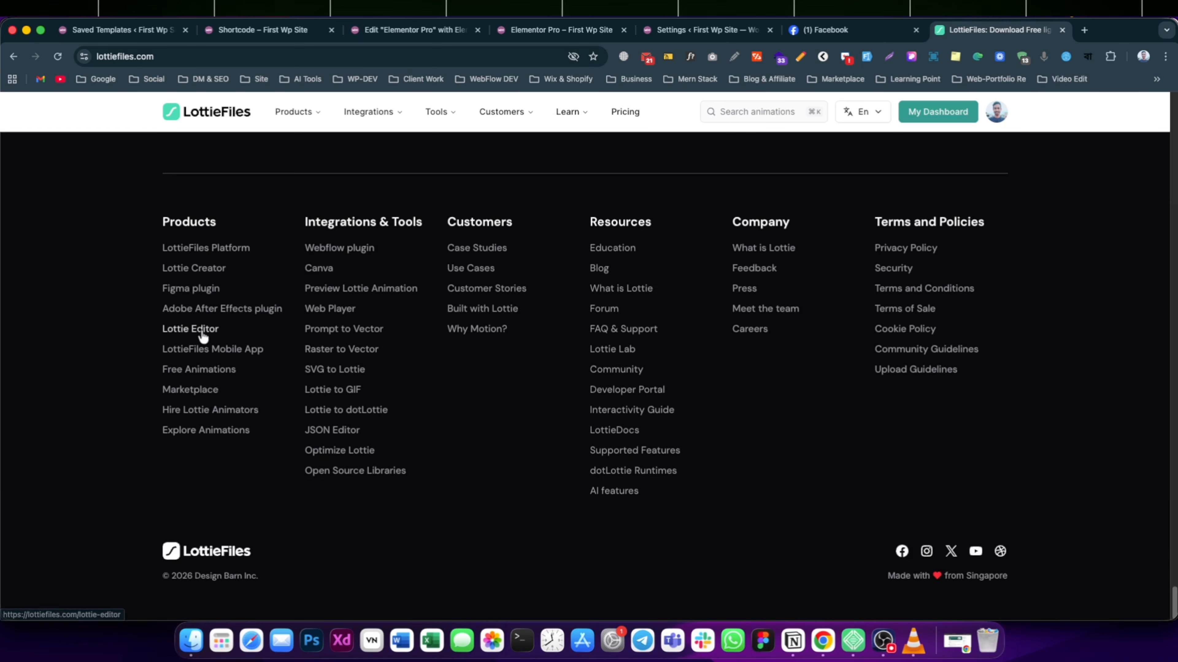
pyautogui.click(201, 371)
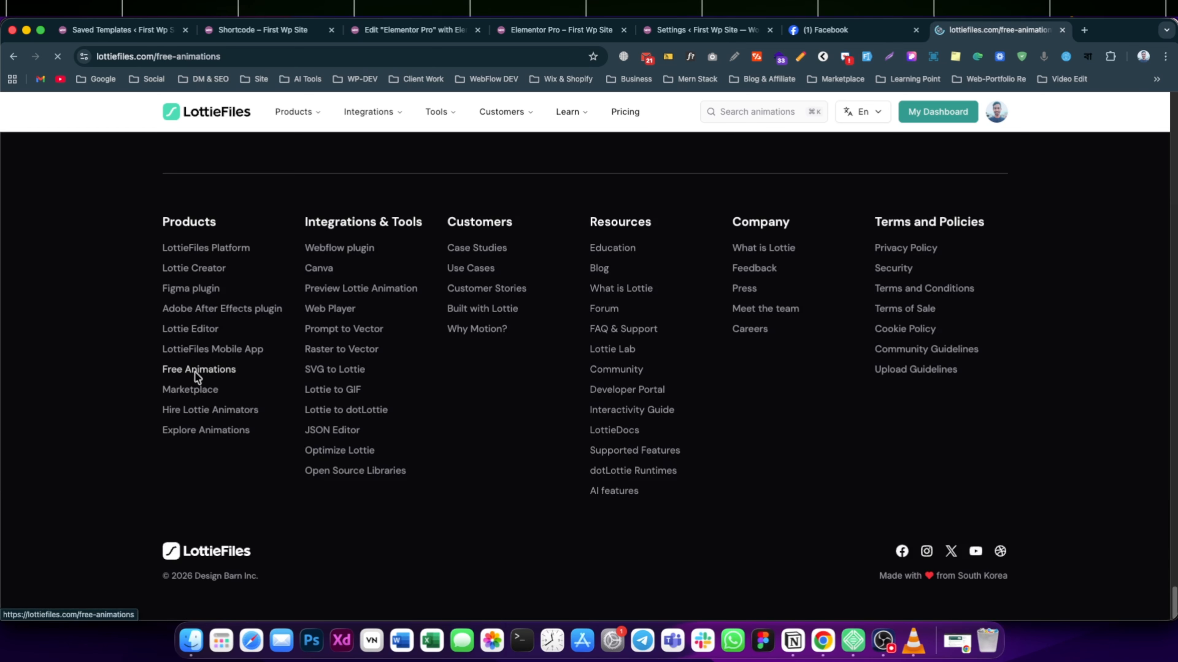
# - Narrow the free animations to the "lottie" tag and browse the results for a suitable animation
pyautogui.scroll(-2, 301, 371)
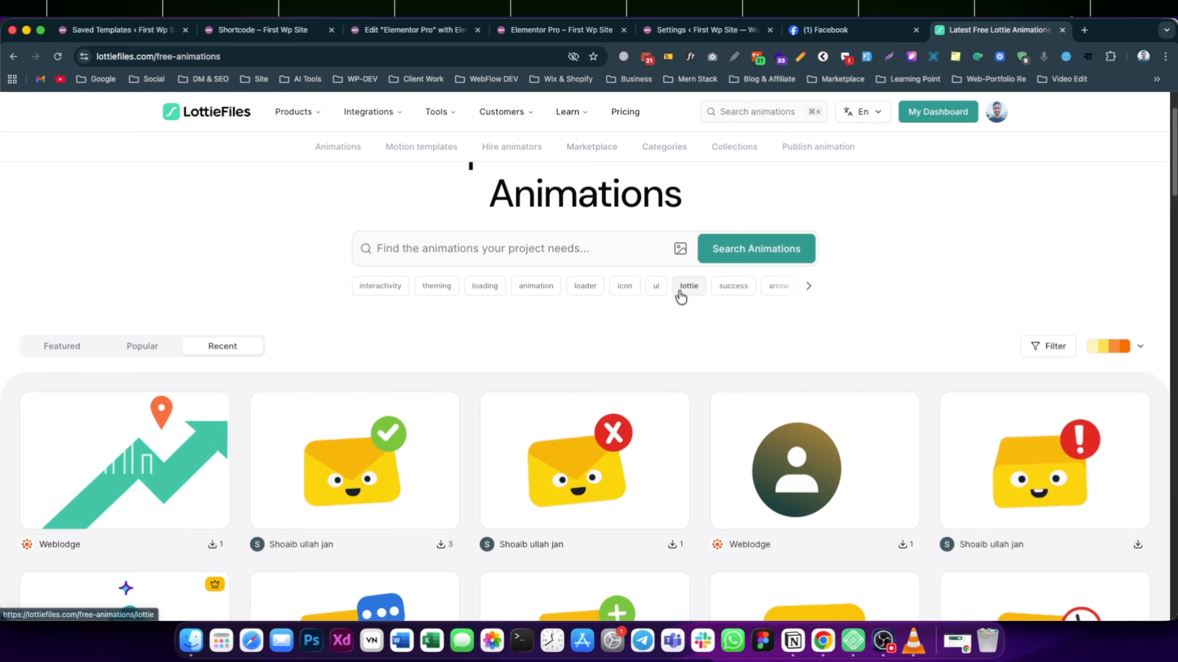
pyautogui.click(687, 287)
pyautogui.scroll(-4, 310, 379)
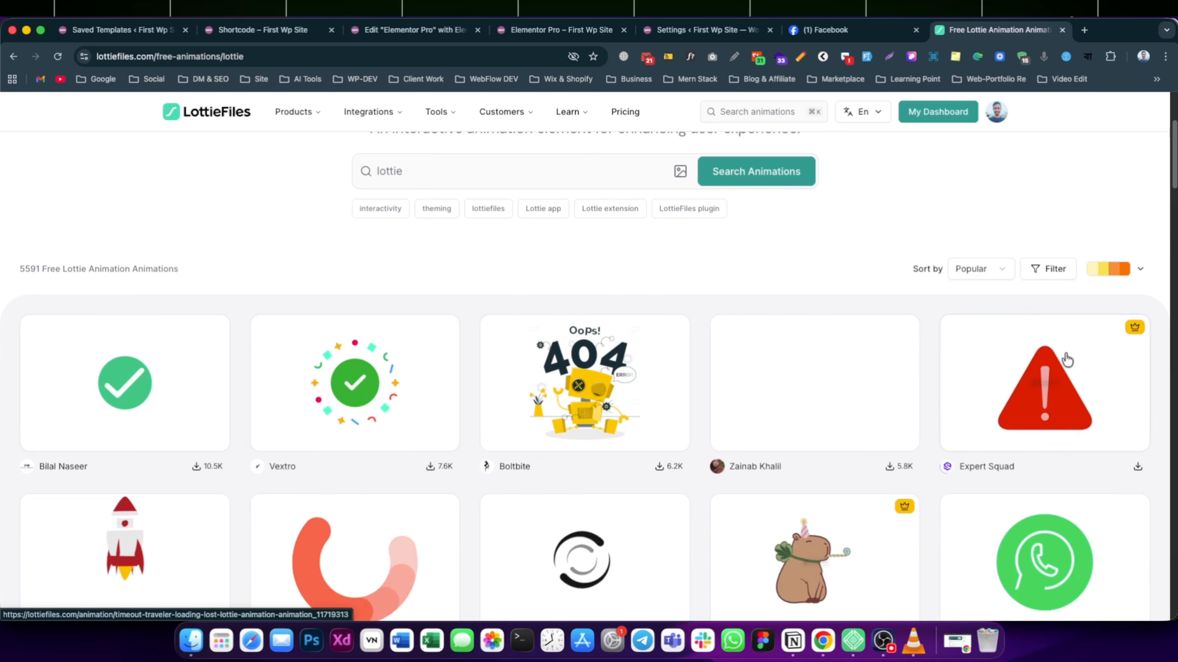
pyautogui.scroll(-3, 616, 374)
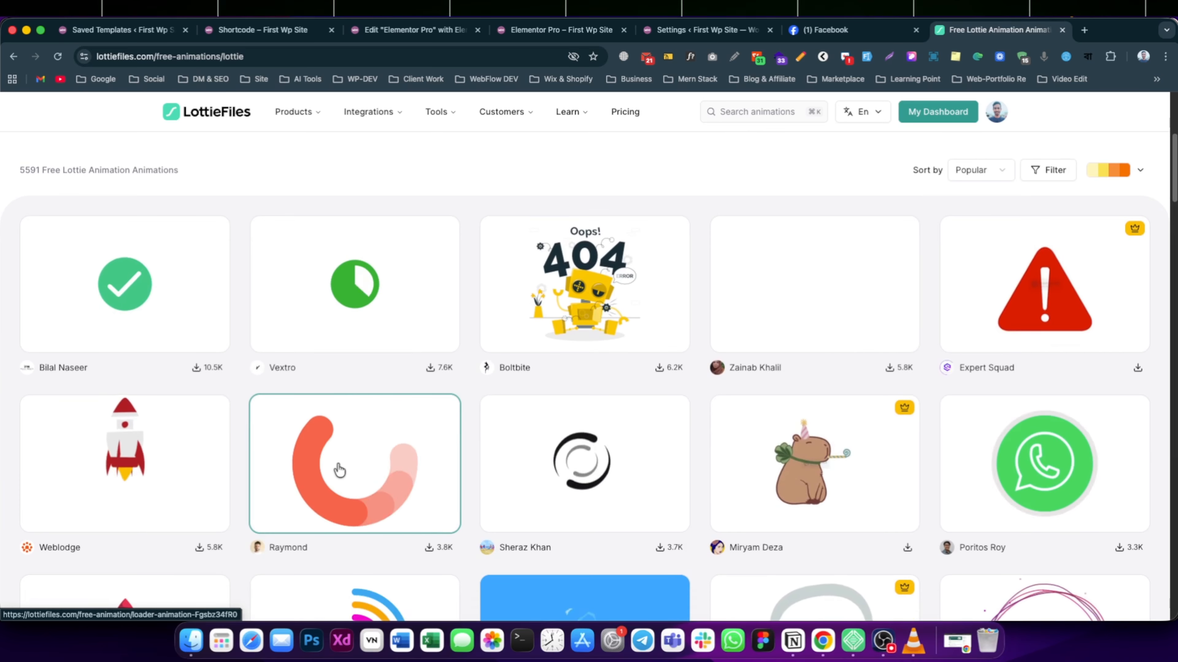
# - Look through the free animation thumbnails for one to use on the page, trying the second results page as well
pyautogui.scroll(-1, 409, 419)
pyautogui.scroll(-2, 403, 418)
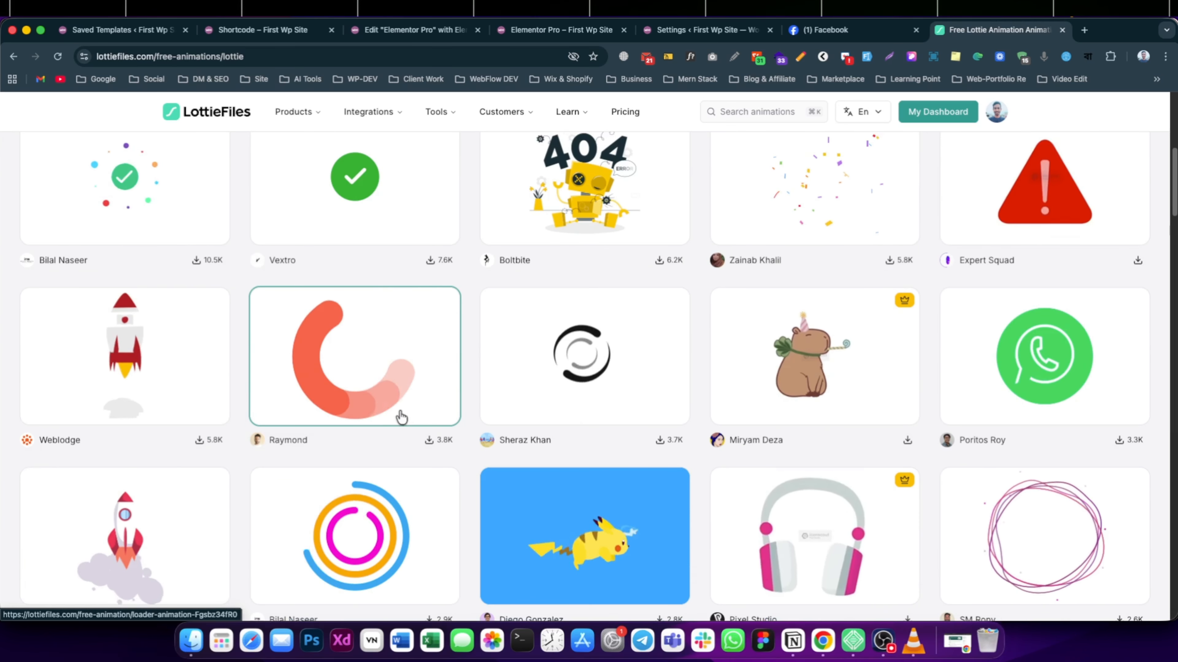
pyautogui.scroll(5, 578, 434)
pyautogui.scroll(-5, 778, 426)
pyautogui.scroll(-15, 778, 426)
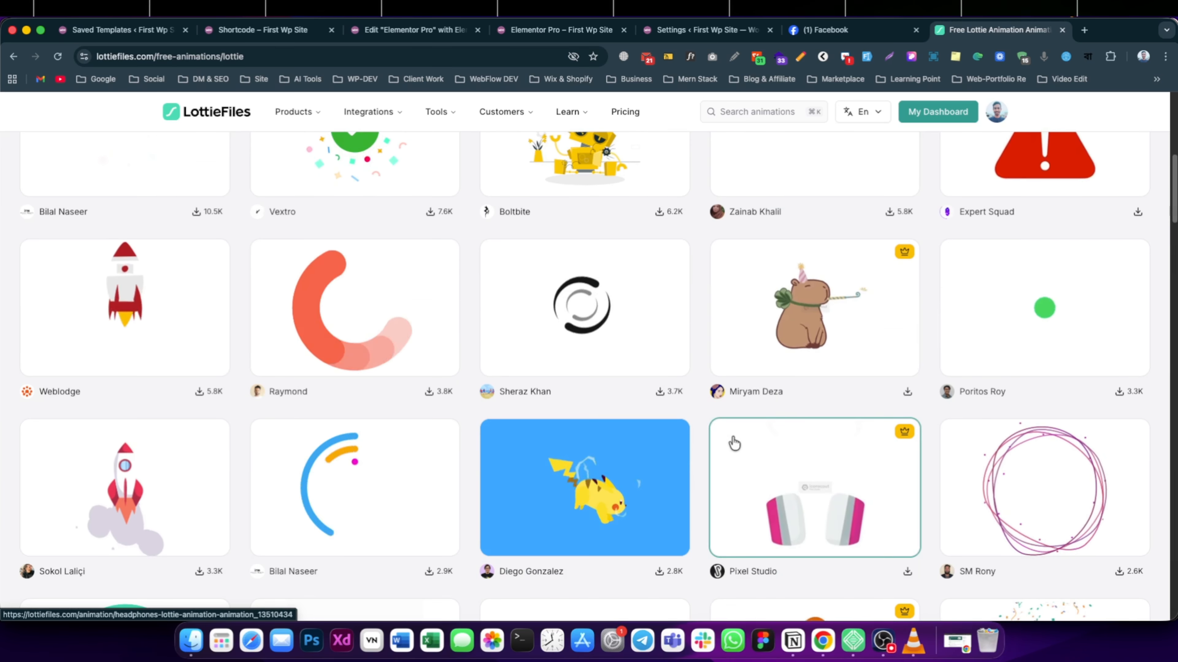
pyautogui.scroll(-8, 684, 471)
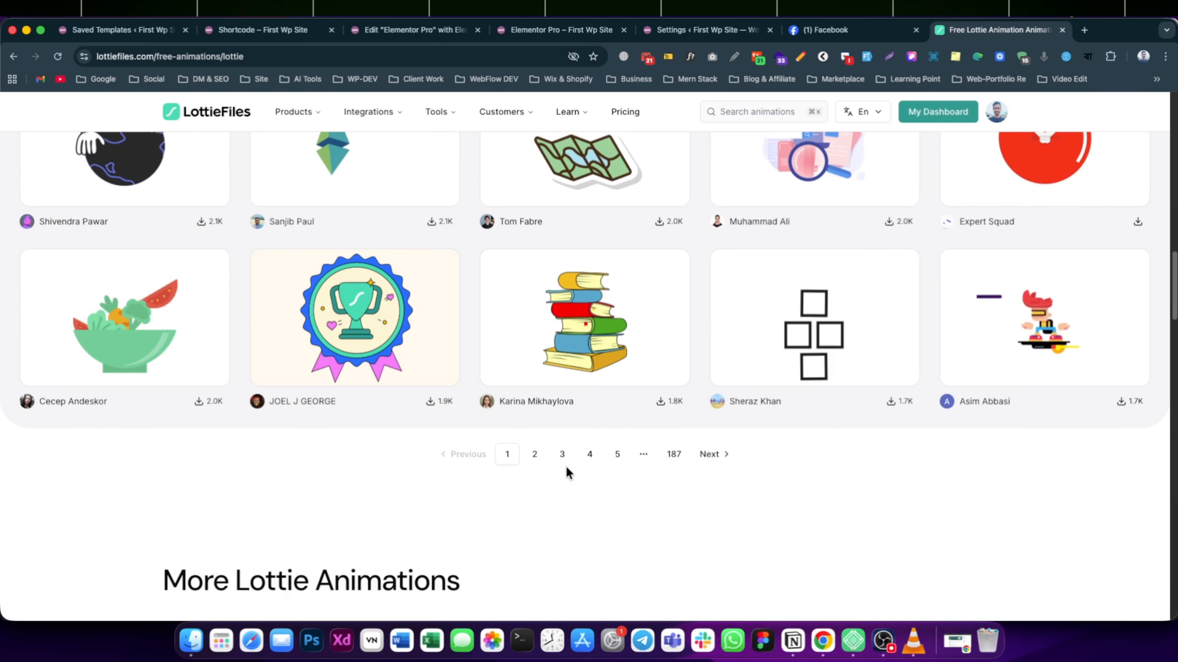
pyautogui.scroll(1, 835, 341)
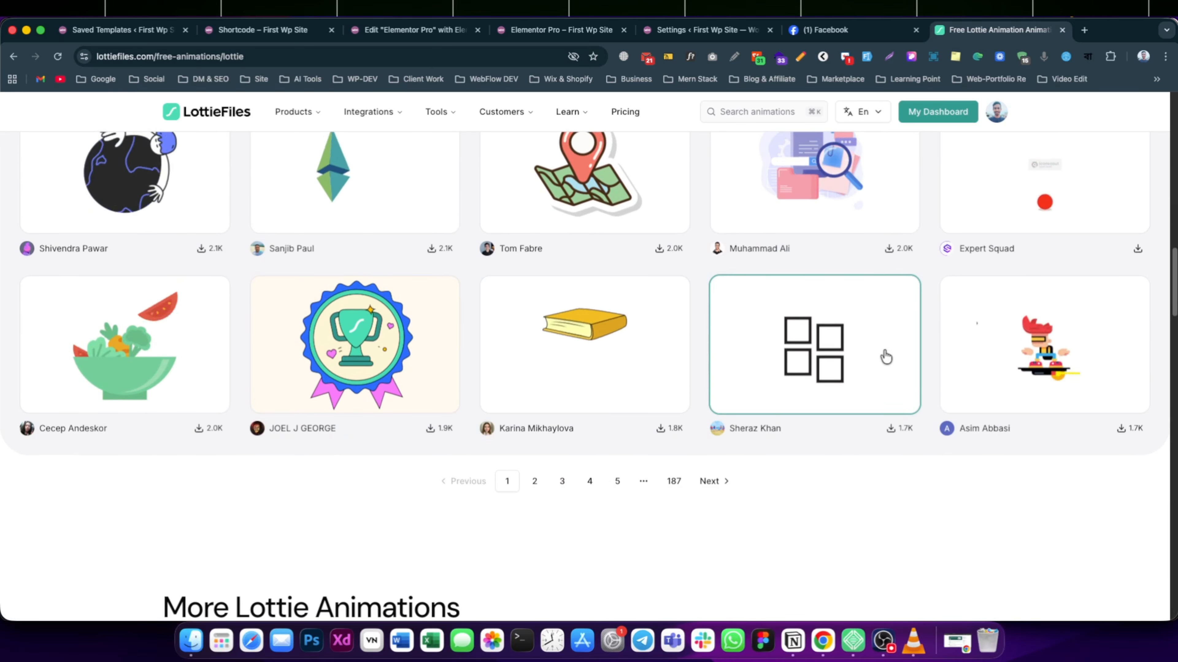
pyautogui.click(538, 483)
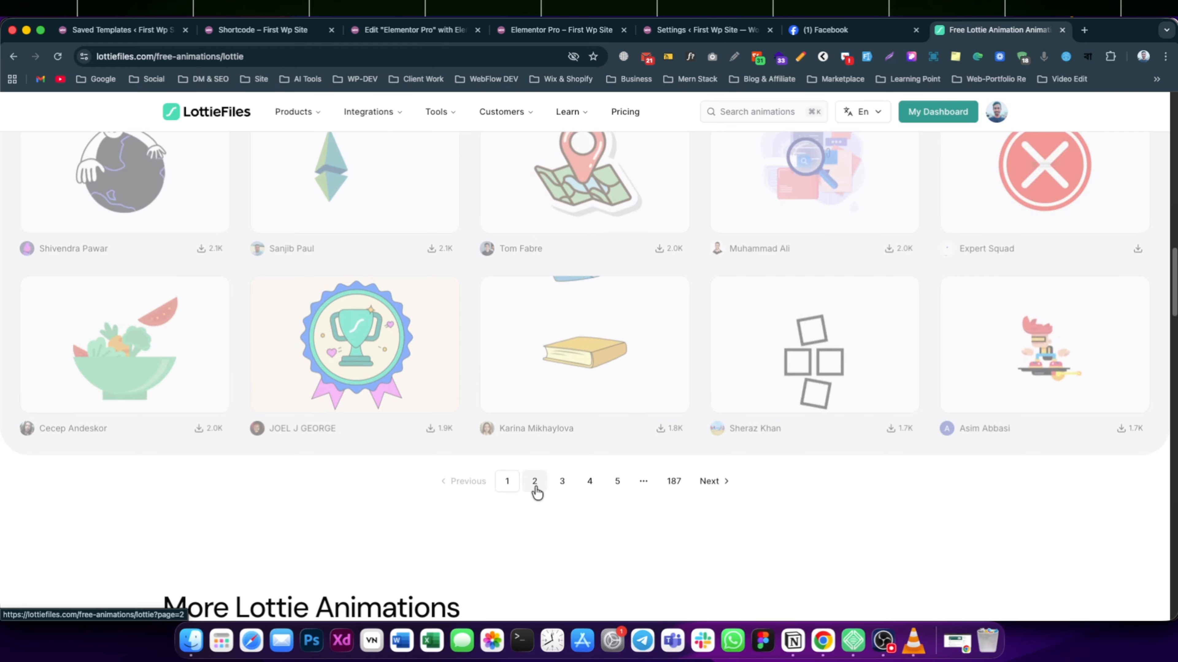
pyautogui.scroll(7, 655, 487)
pyautogui.scroll(10, 565, 444)
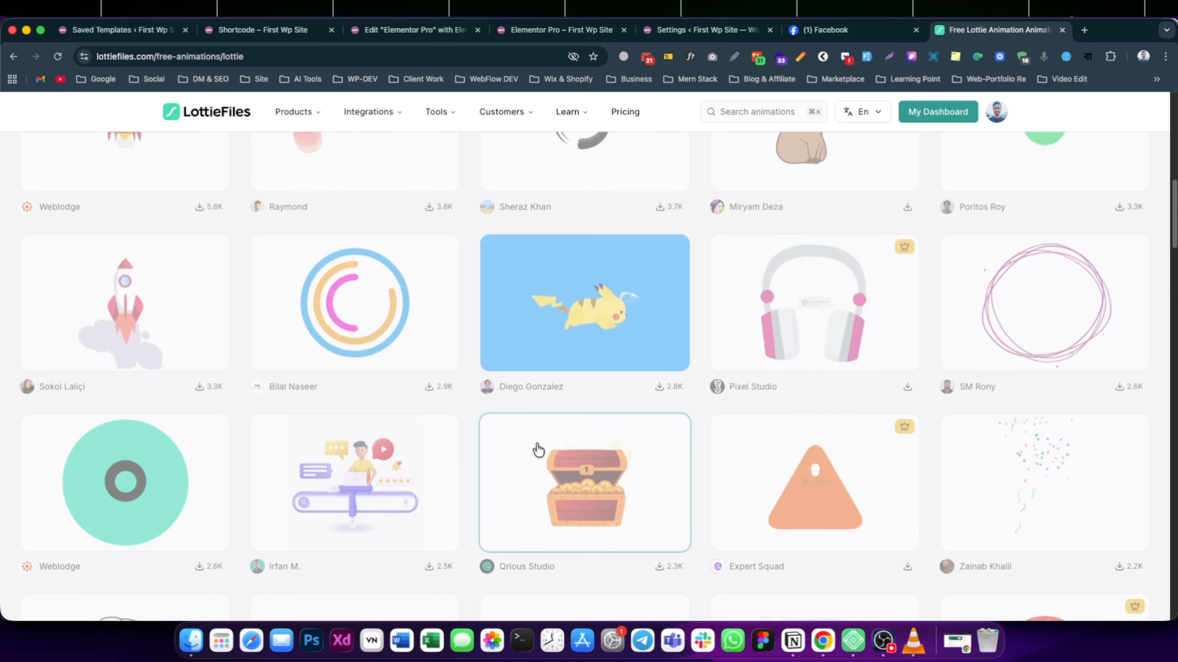
pyautogui.scroll(-5, 529, 452)
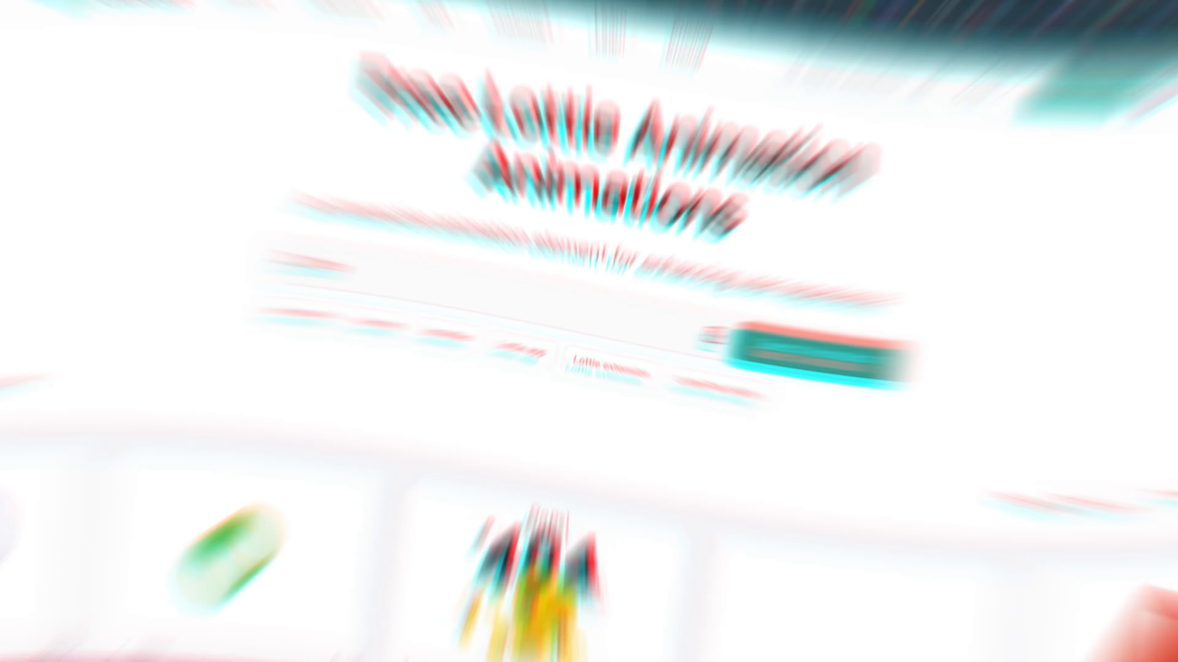
pyautogui.scroll(-15, 1078, 544)
pyautogui.scroll(-10, 704, 471)
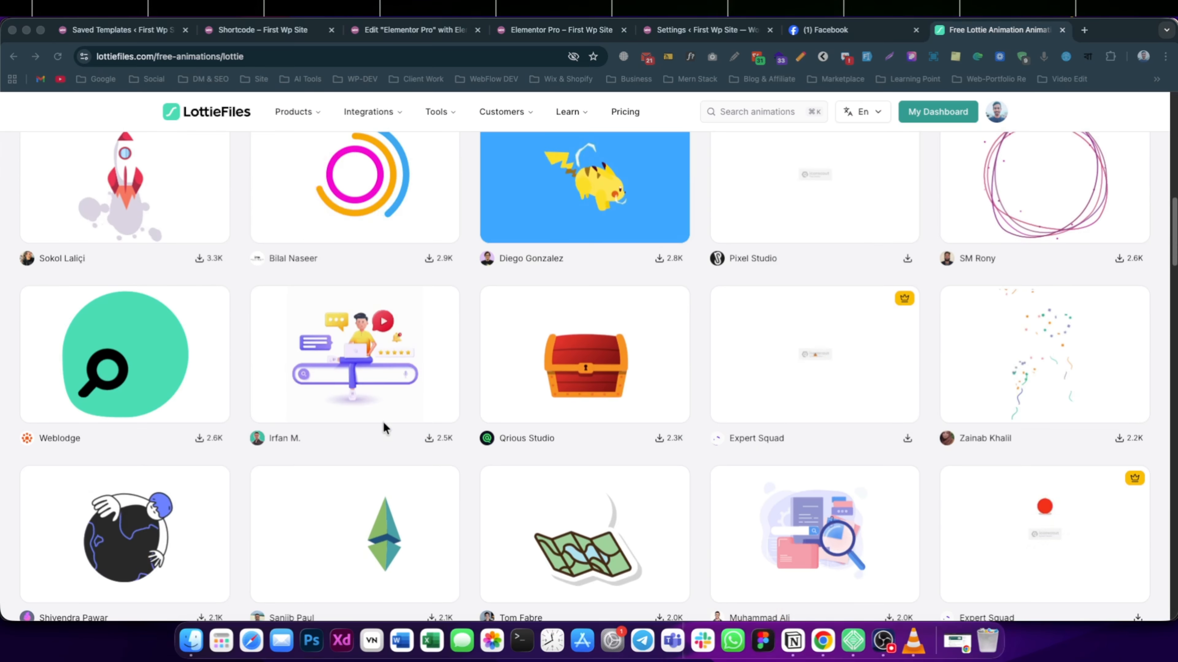
pyautogui.scroll(-2, 1014, 436)
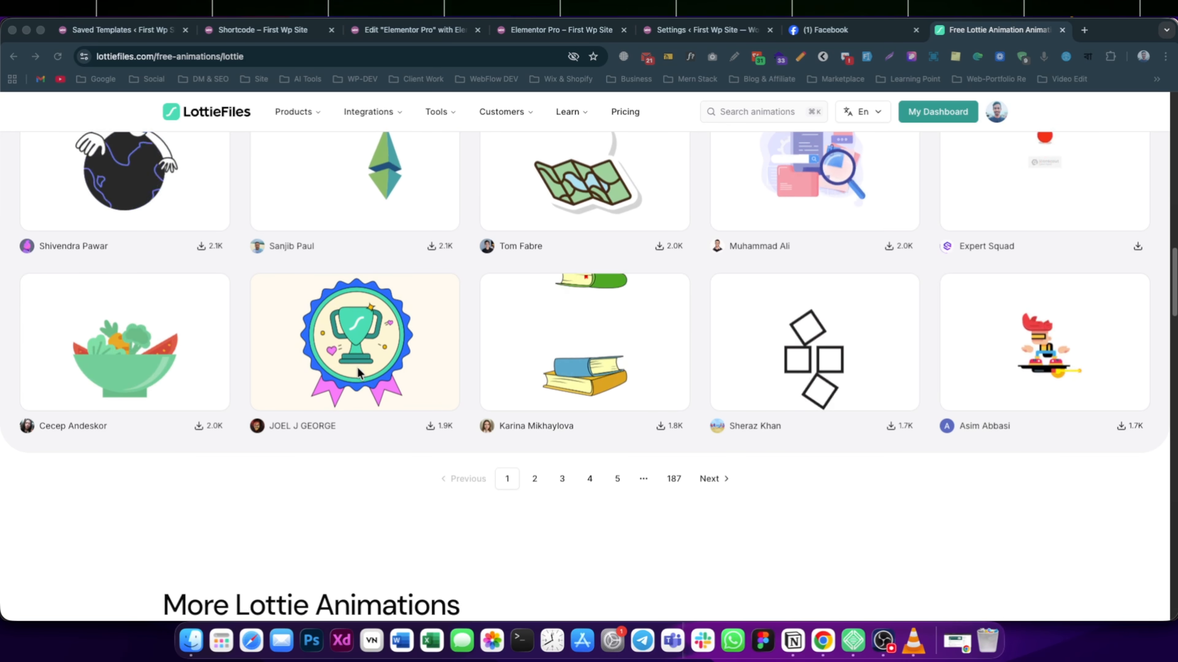
# - Open the free Books stack animation's details and preview how it plays
pyautogui.click(579, 380)
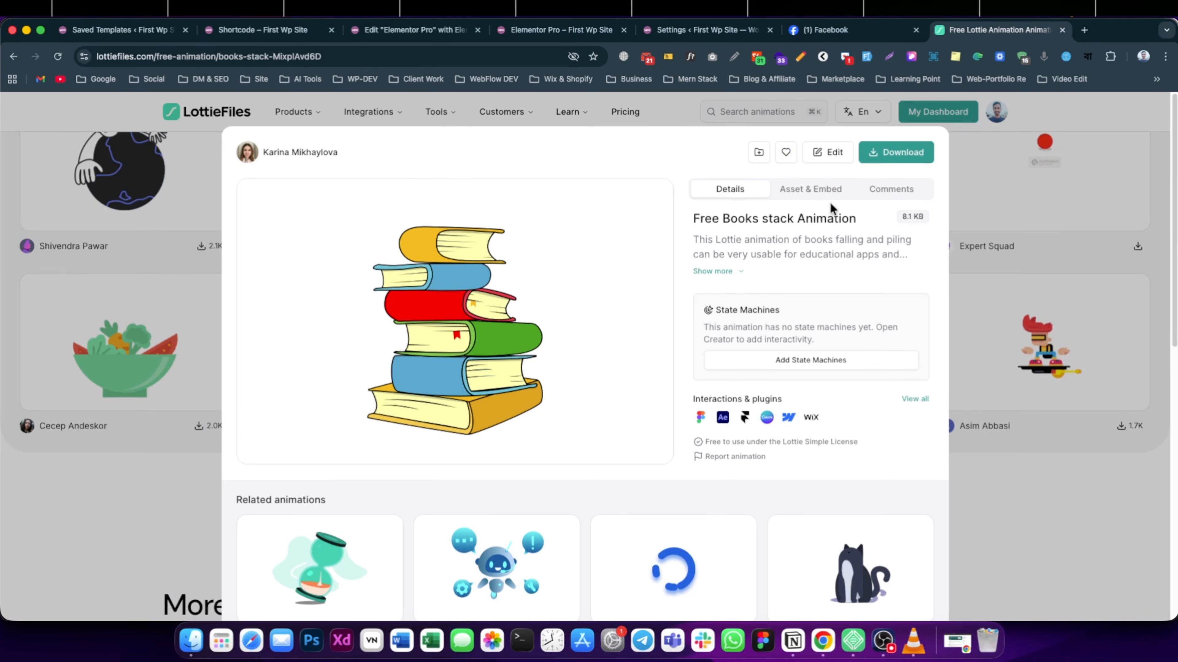
pyautogui.moveTo(504, 286)
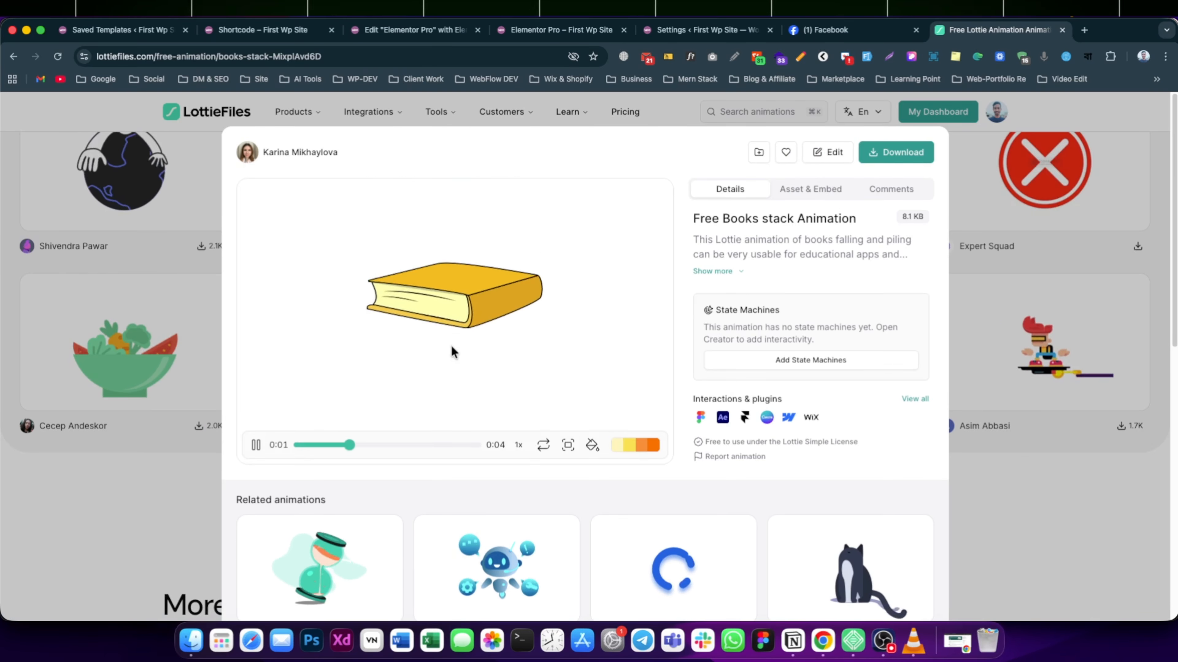
pyautogui.scroll(-3, 452, 310)
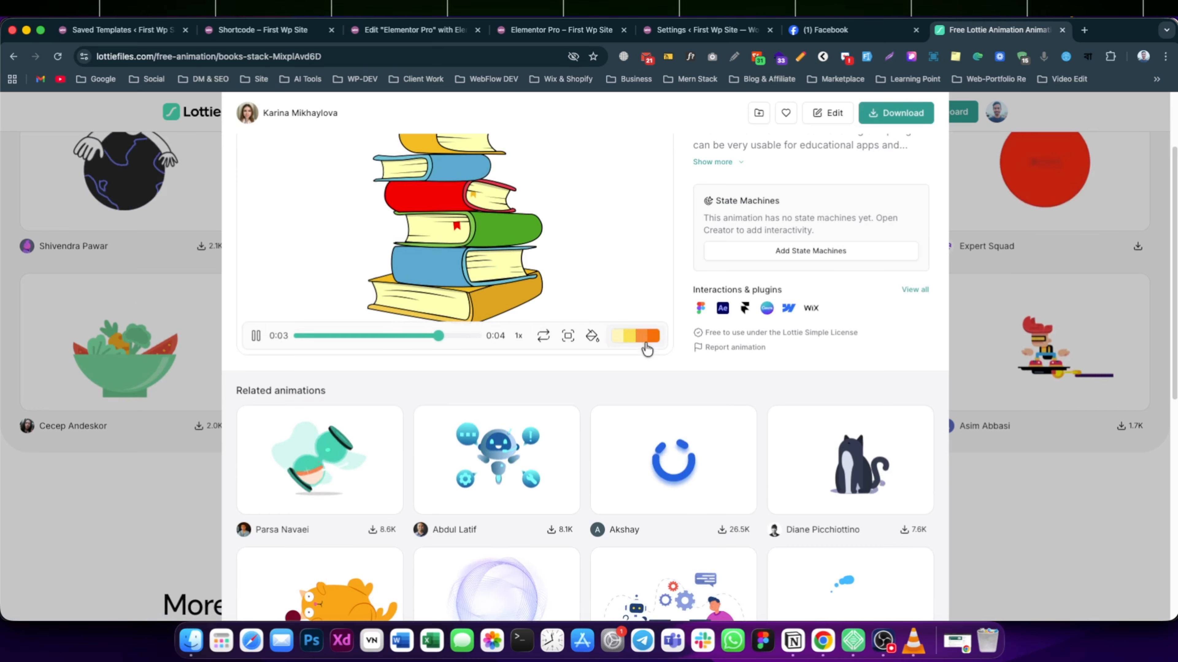
# - Try the light-to-dark blue preset palette on the Books stack animation, and settle on the orange, pink, purple and olive preset
pyautogui.click(640, 336)
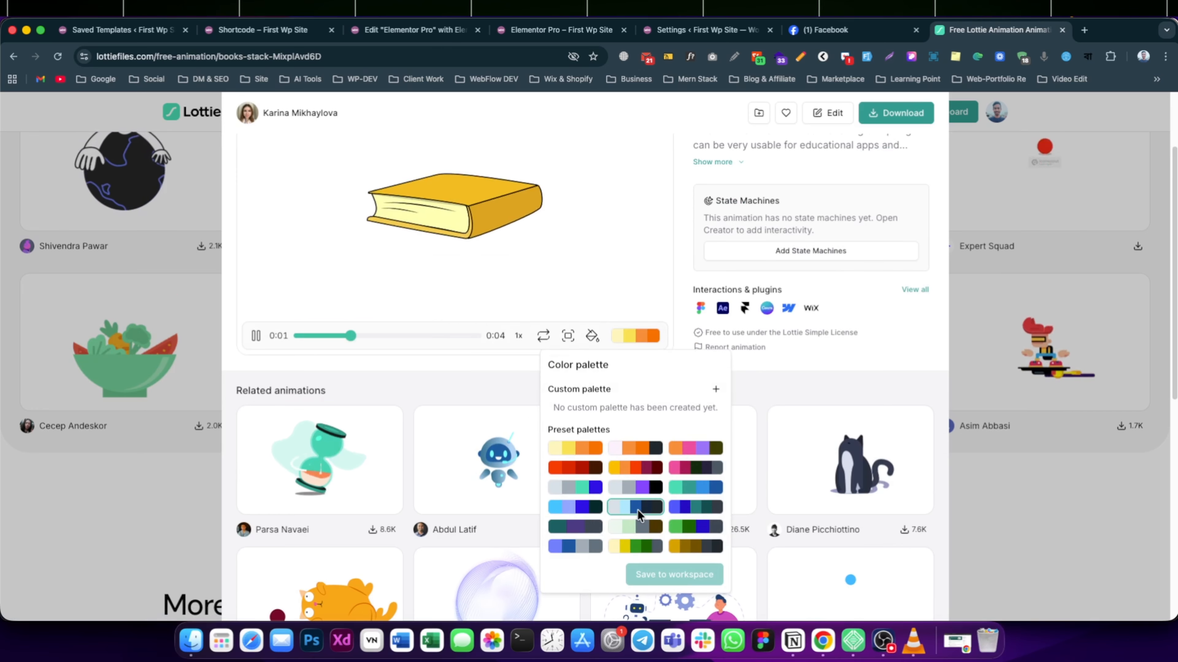
pyautogui.click(647, 505)
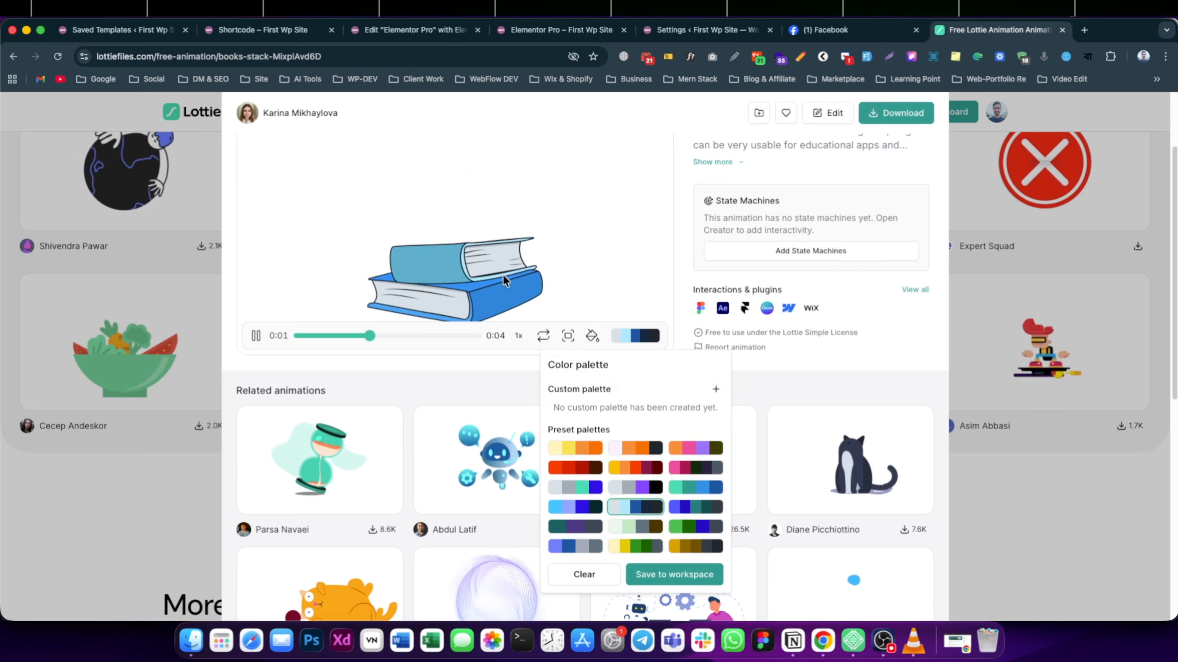
pyautogui.scroll(1, 485, 266)
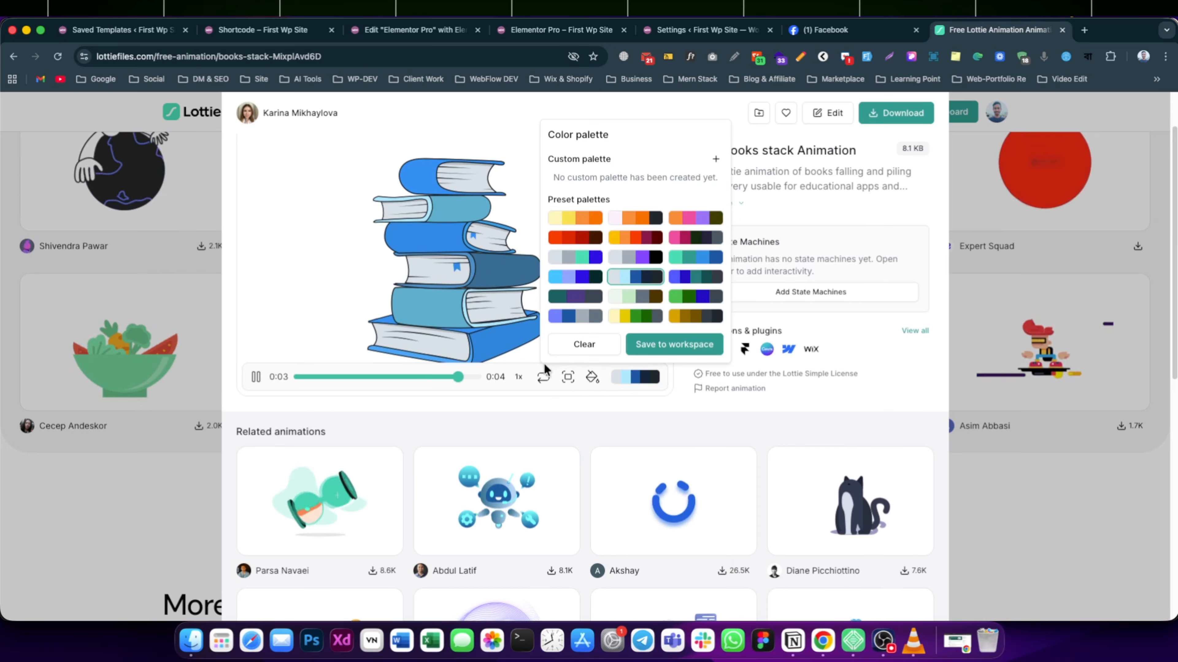
pyautogui.click(688, 223)
pyautogui.click(901, 354)
pyautogui.scroll(1, 739, 326)
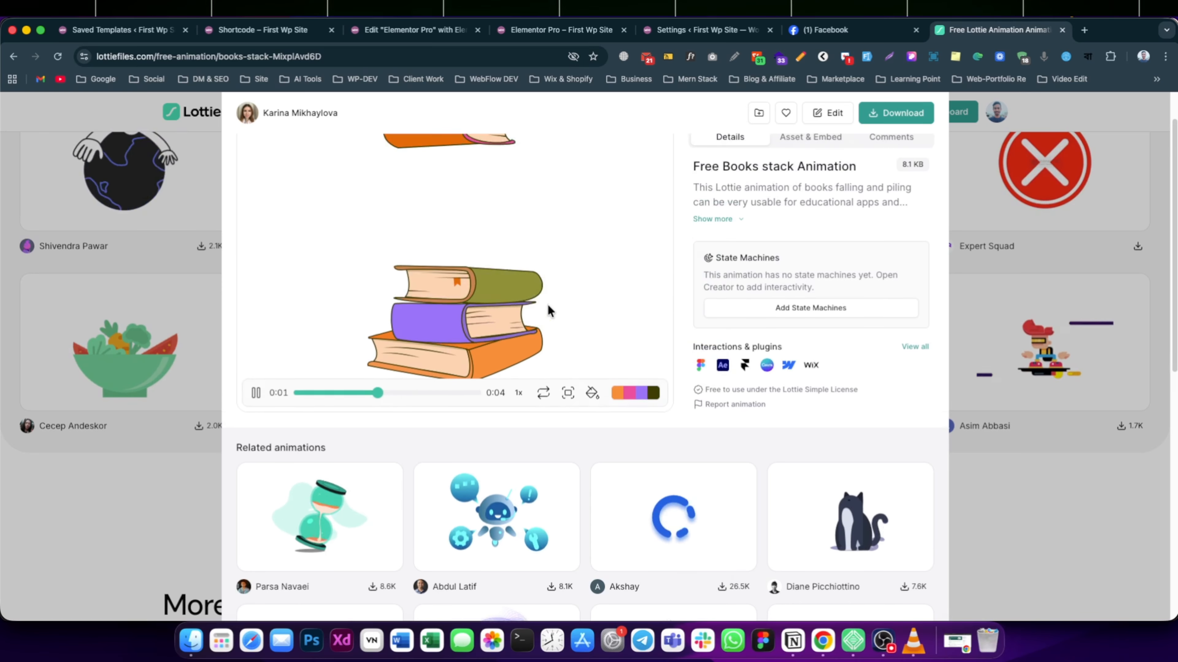
# - Save the recoloured Books stack animation to the My Drafts folder for download
pyautogui.click(888, 139)
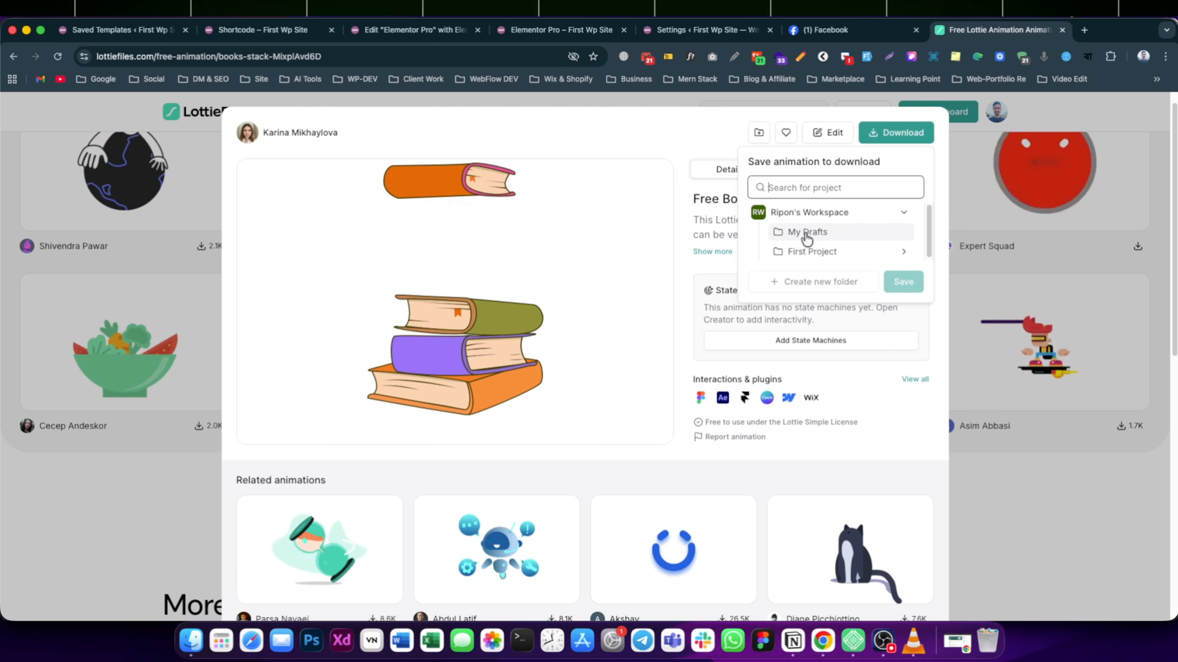
pyautogui.click(807, 236)
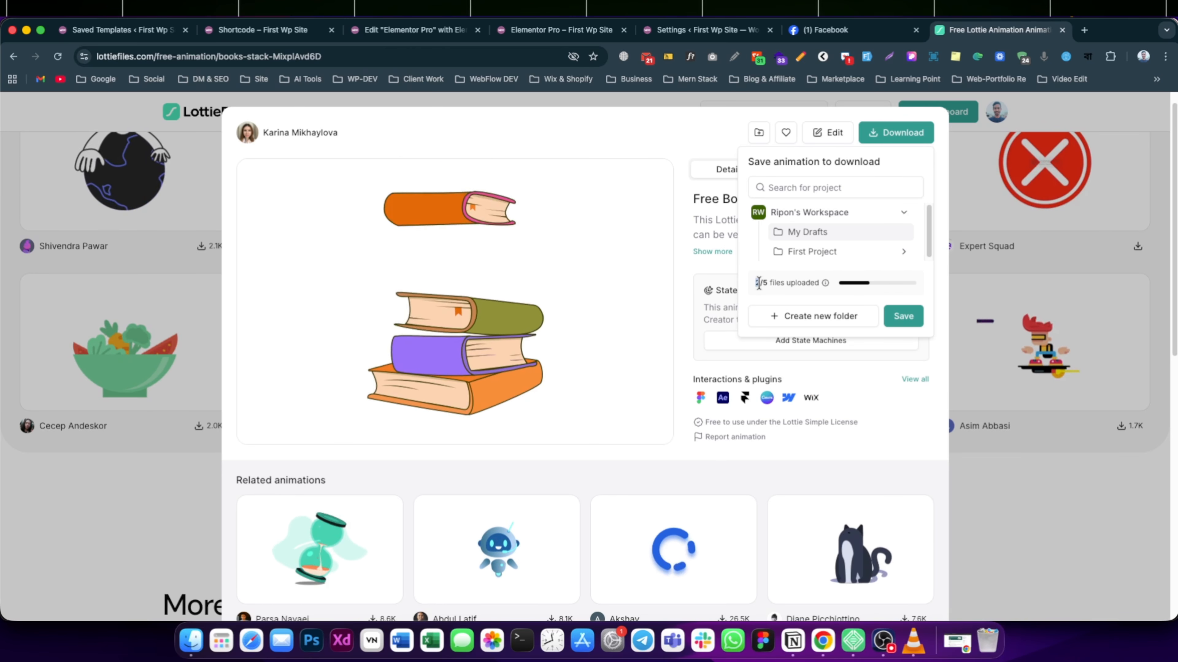
pyautogui.moveTo(759, 283); pyautogui.dragTo(819, 281)
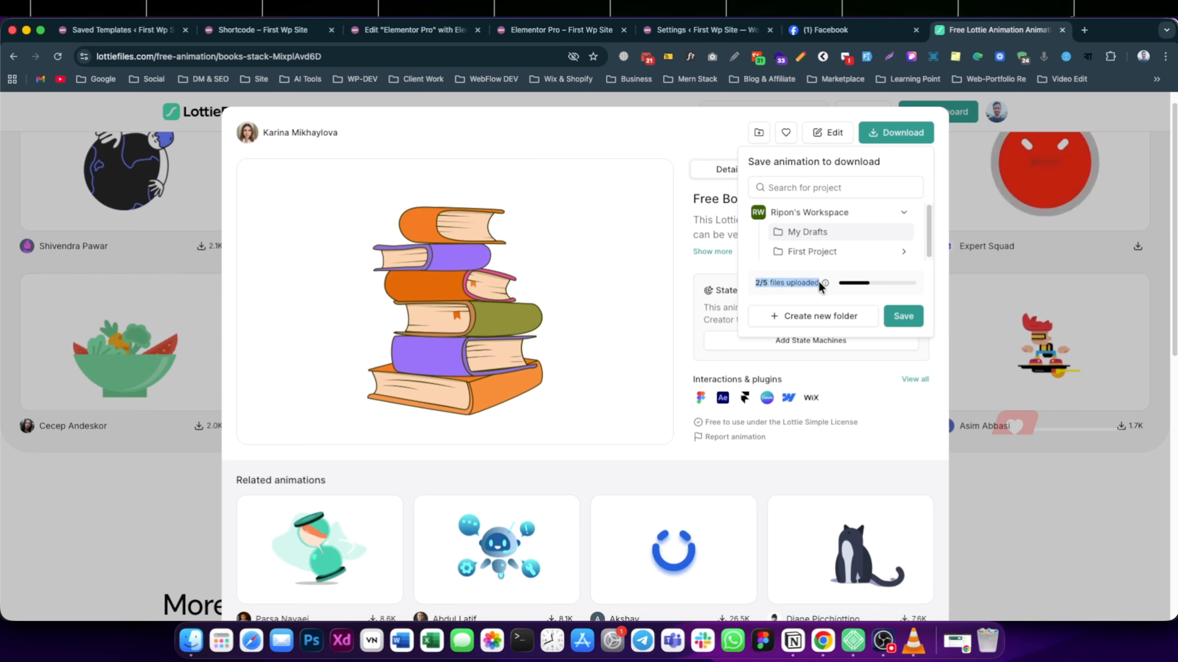
pyautogui.moveTo(818, 281); pyautogui.dragTo(899, 317)
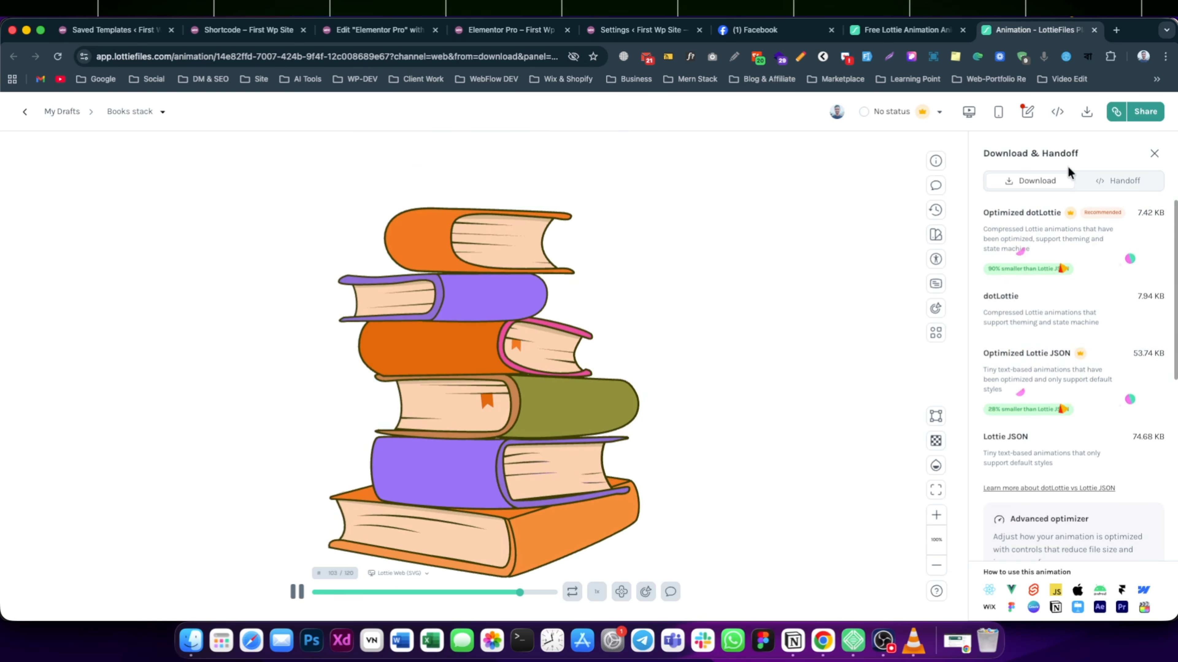
# - Try to download the animation in the Optimized dotLottie format, and dismiss the paid plan offer
pyautogui.moveTo(1019, 239)
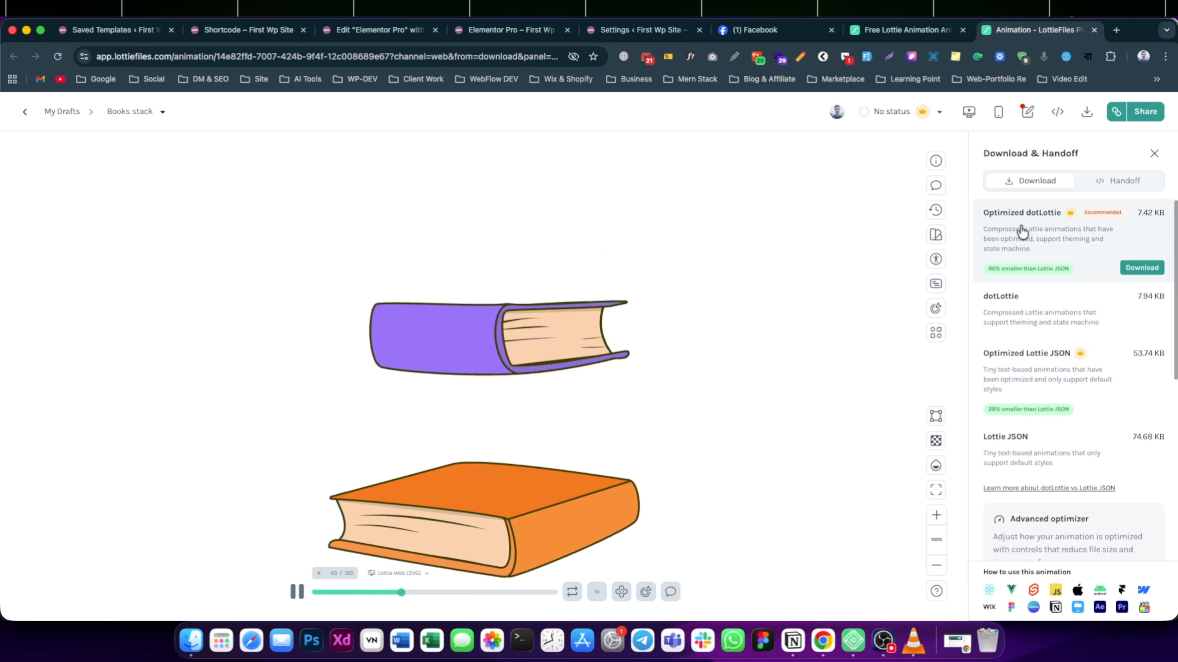
pyautogui.click(1070, 239)
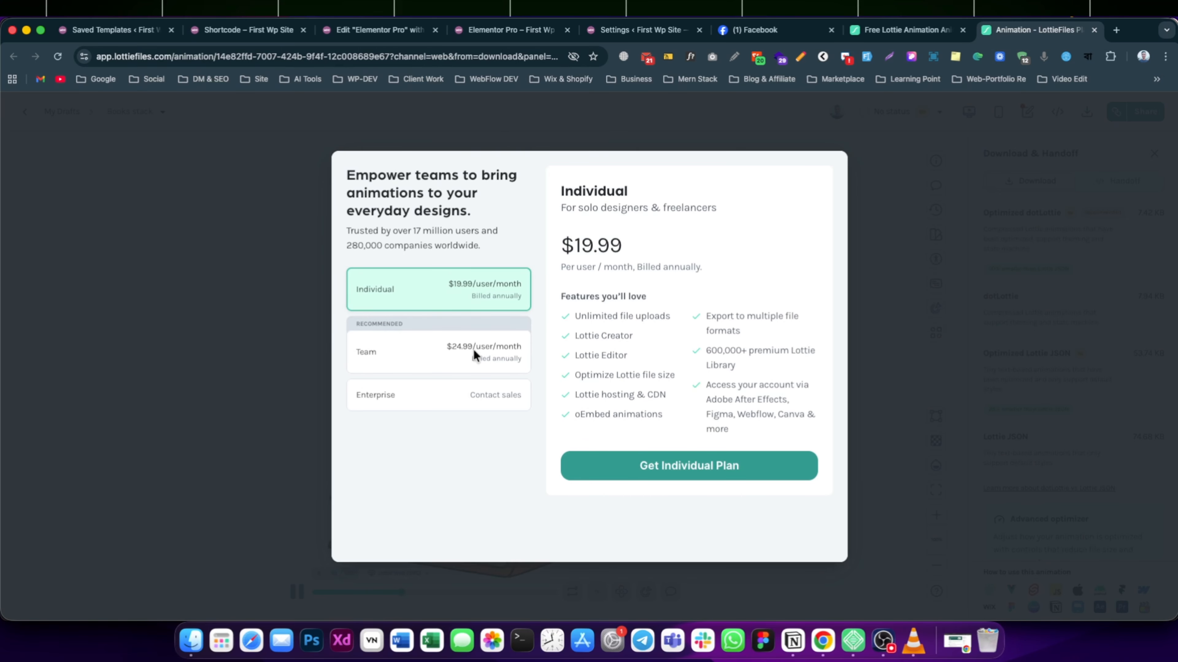
pyautogui.click(306, 326)
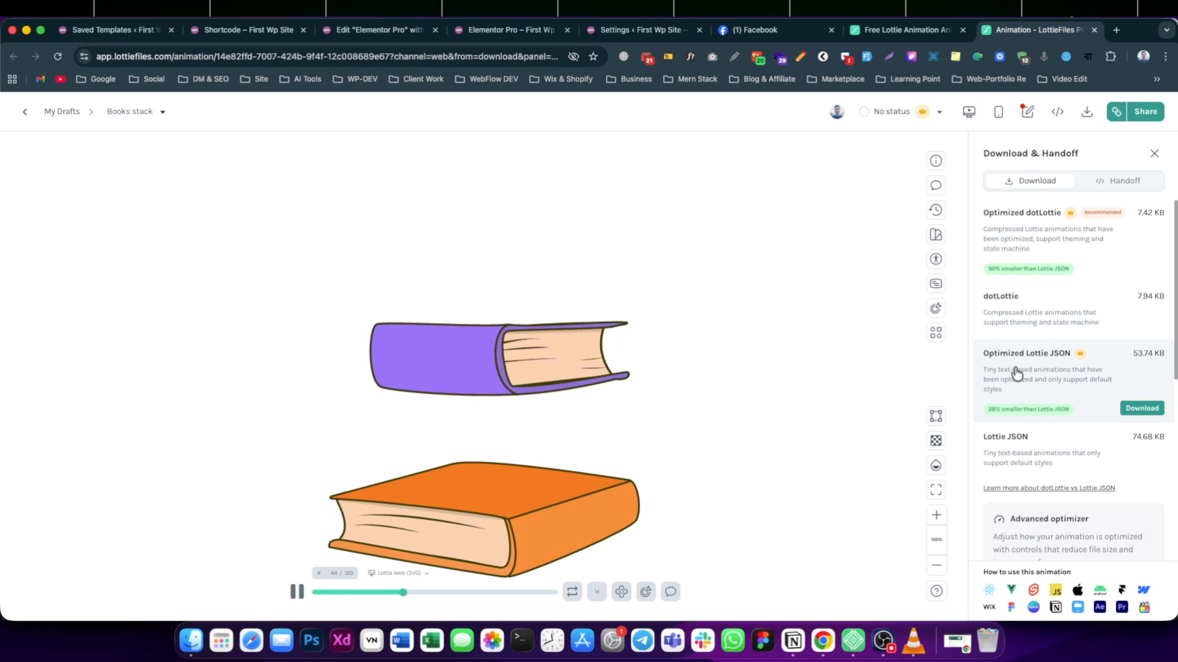
# - Download the Books stack animation in the plain Lottie JSON format
pyautogui.moveTo(1026, 450)
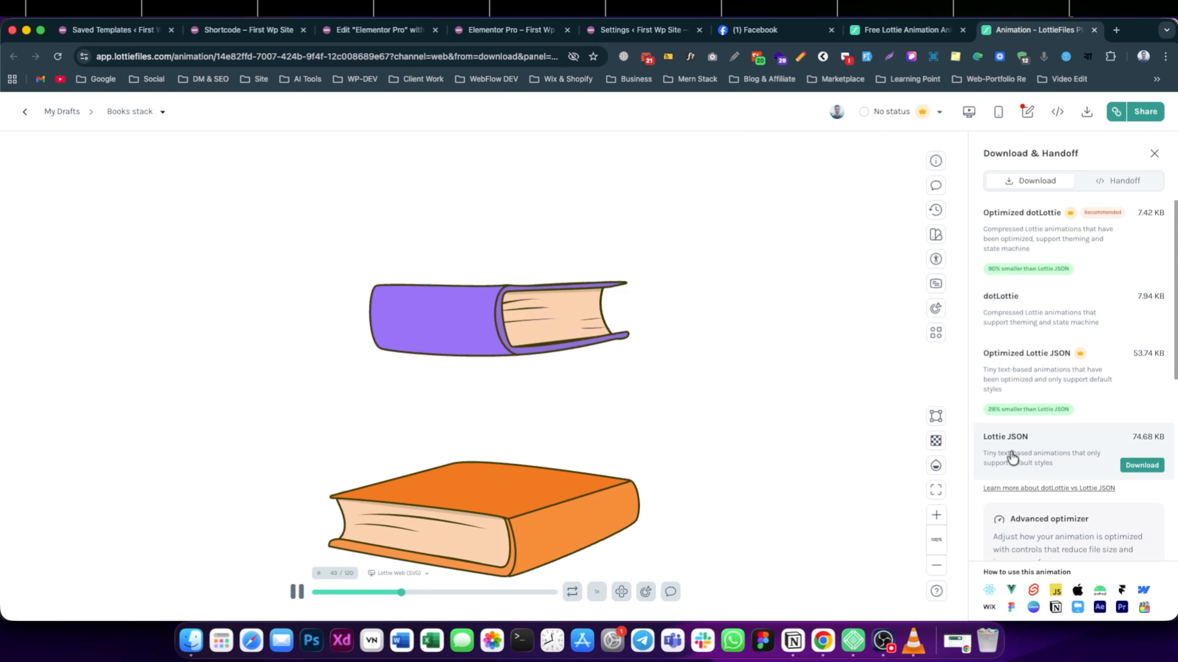
pyautogui.click(1142, 466)
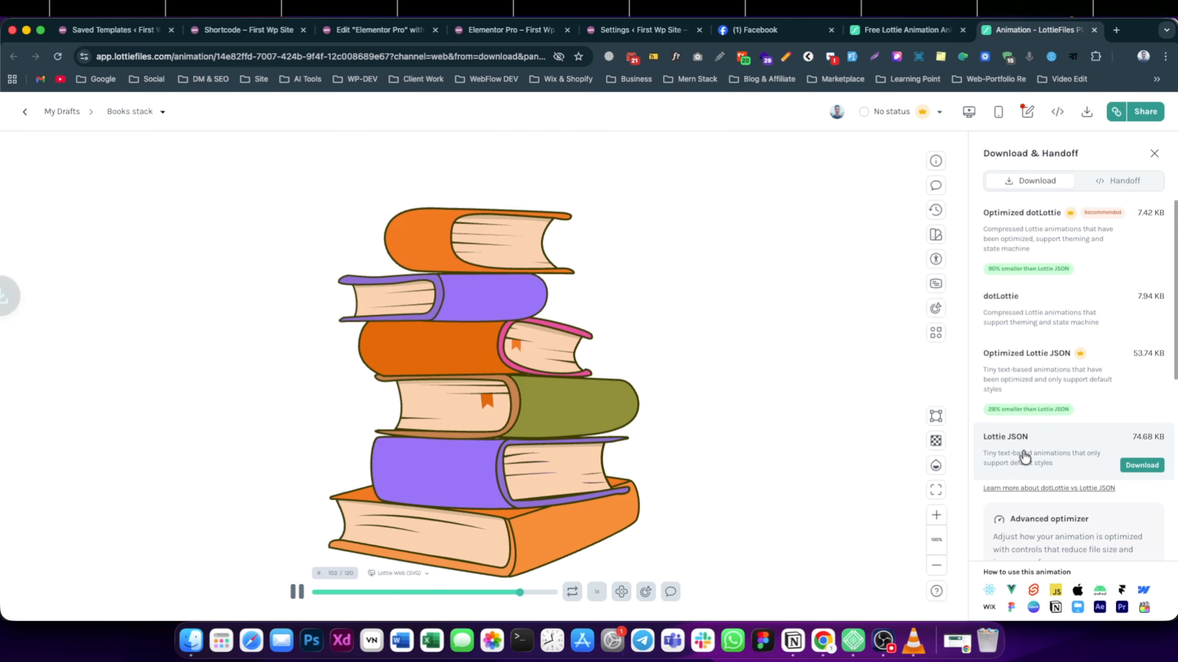
pyautogui.moveTo(1073, 81)
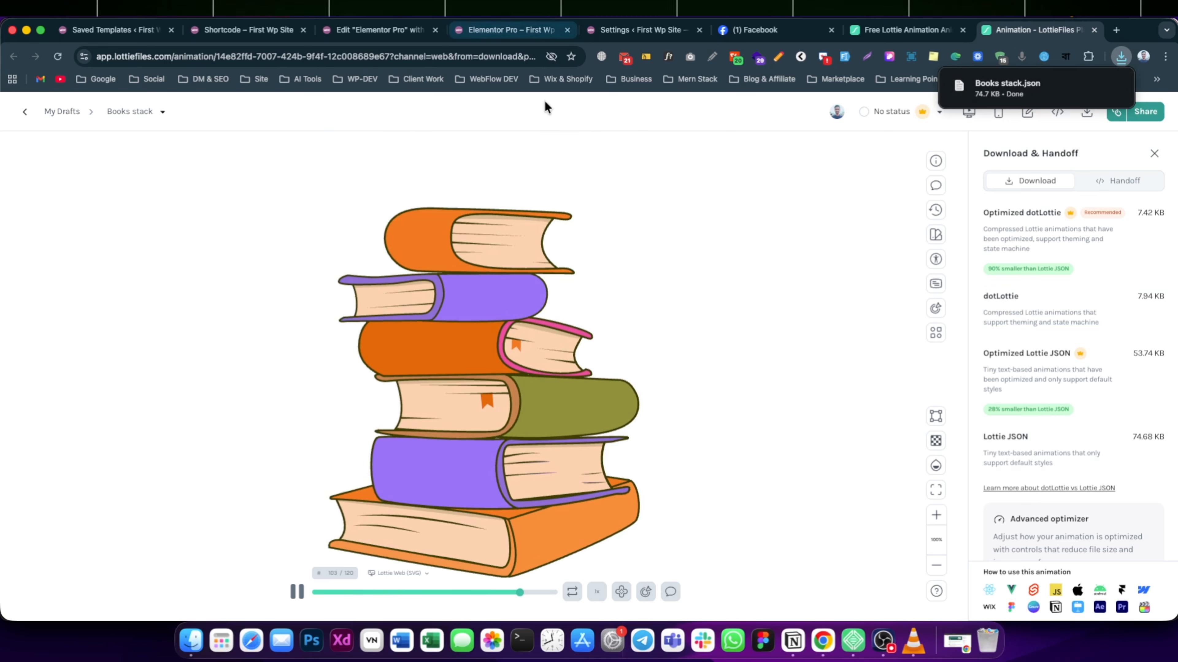
# - Return to the page editor and open the Lottie widget's JSON file selection, accepting the unsafe-file warning and hiding it from now on
pyautogui.click(404, 27)
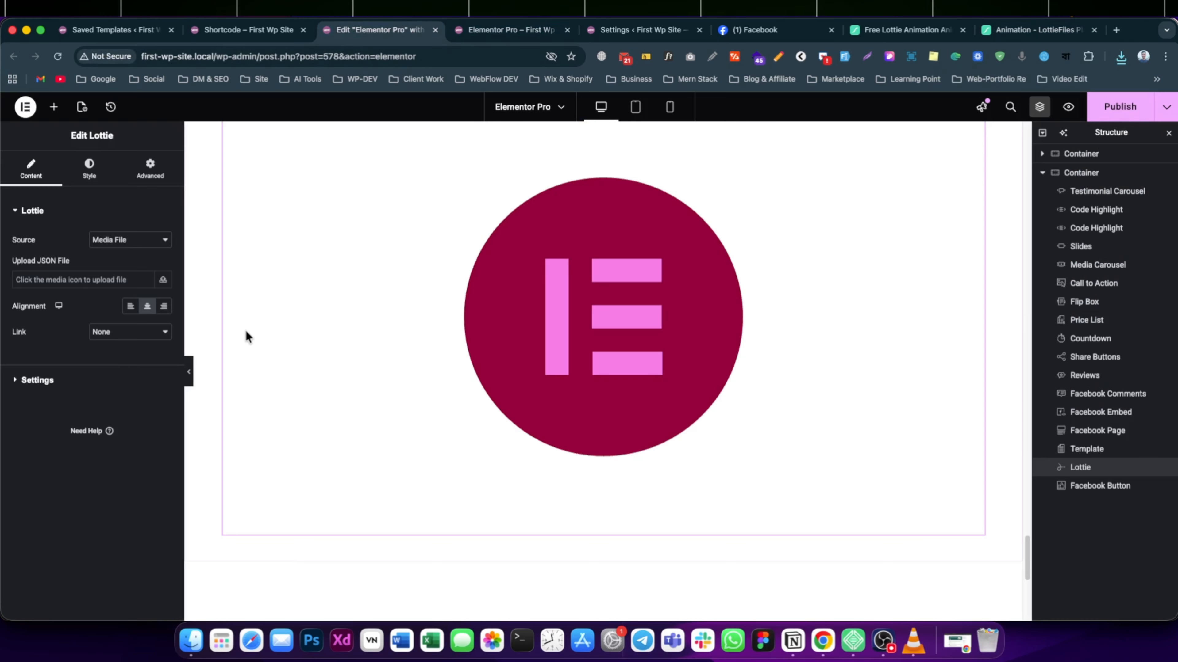
pyautogui.scroll(1, 351, 357)
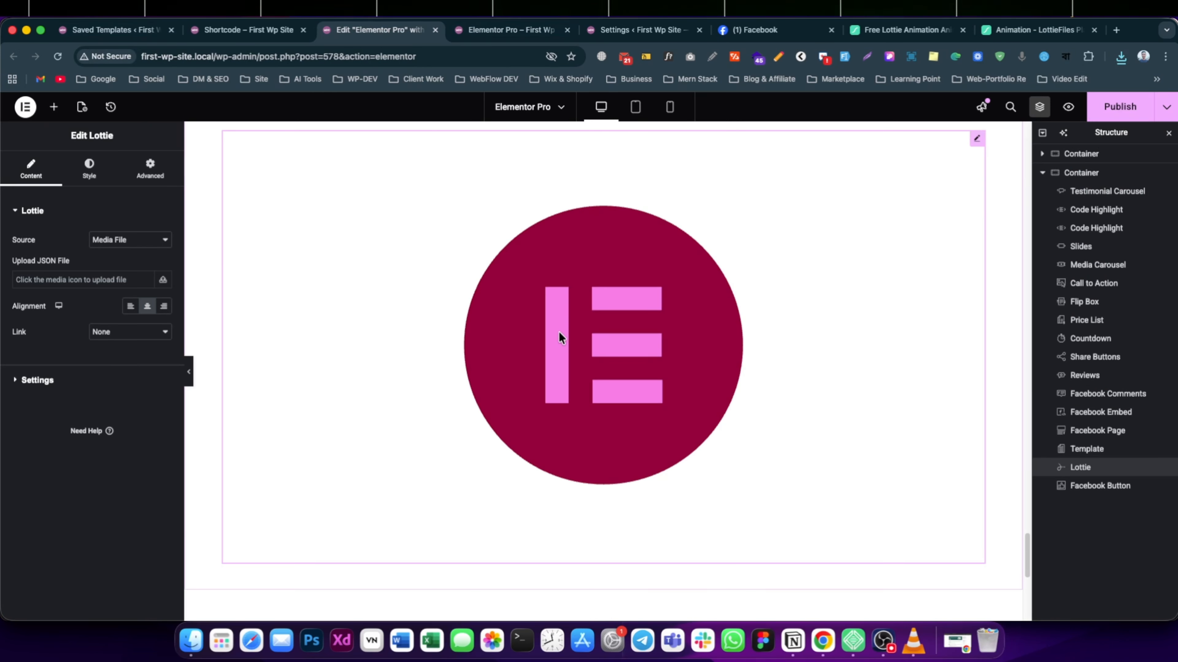
pyautogui.scroll(1, 559, 335)
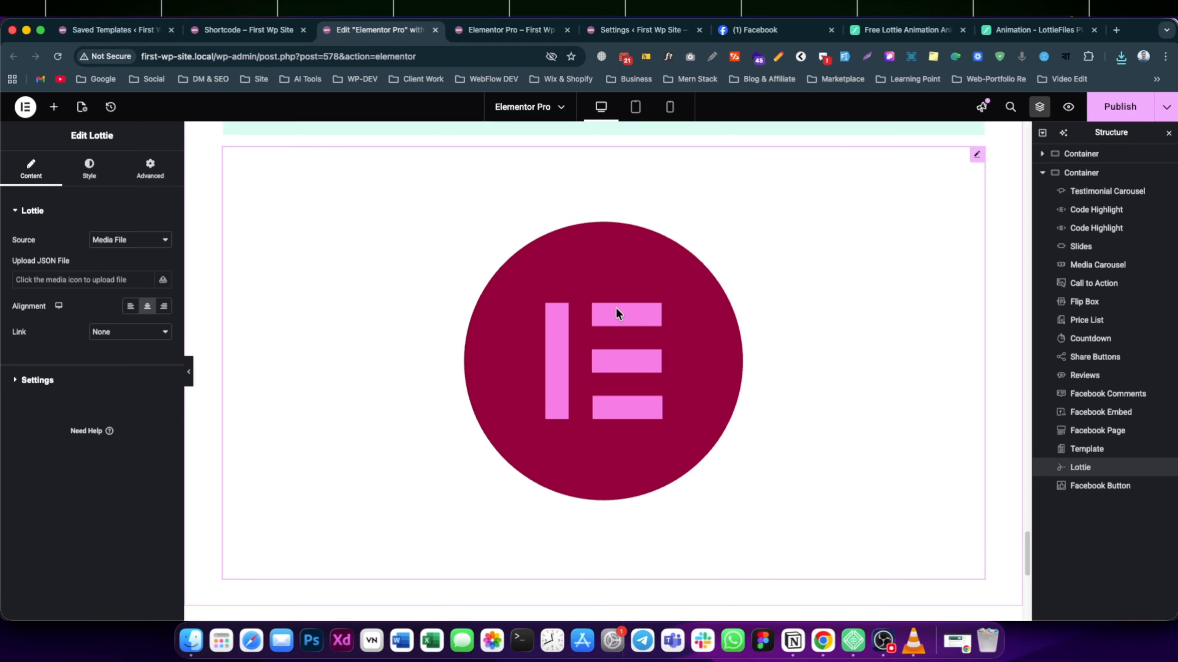
pyautogui.click(163, 280)
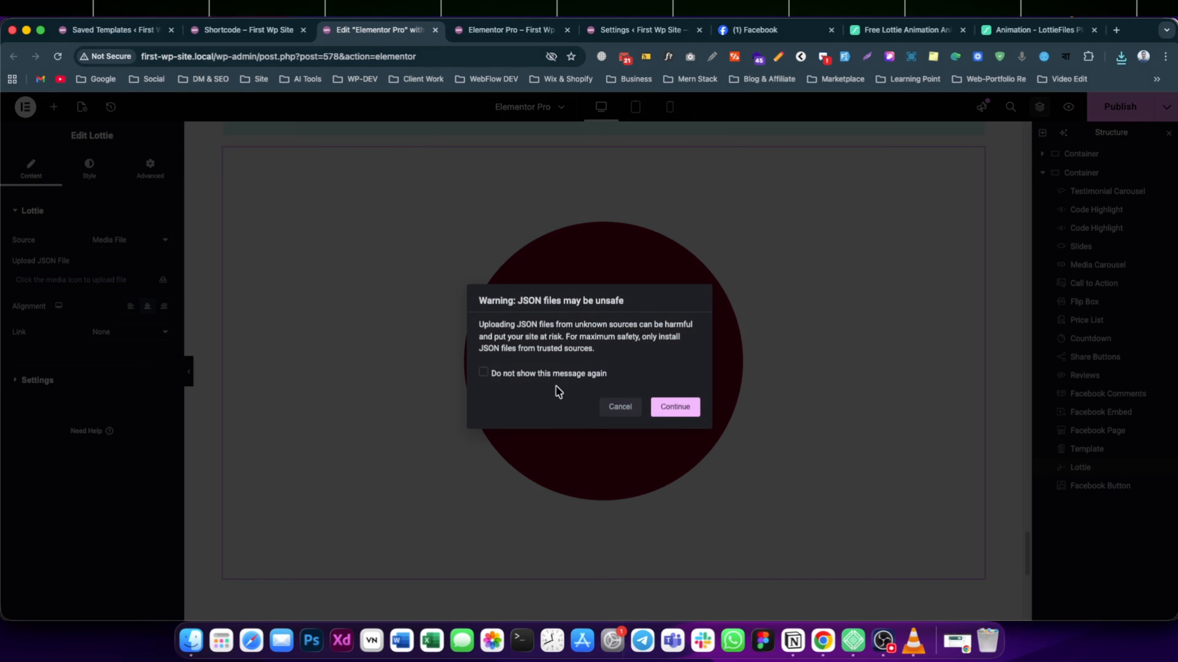
pyautogui.click(549, 375)
pyautogui.click(675, 407)
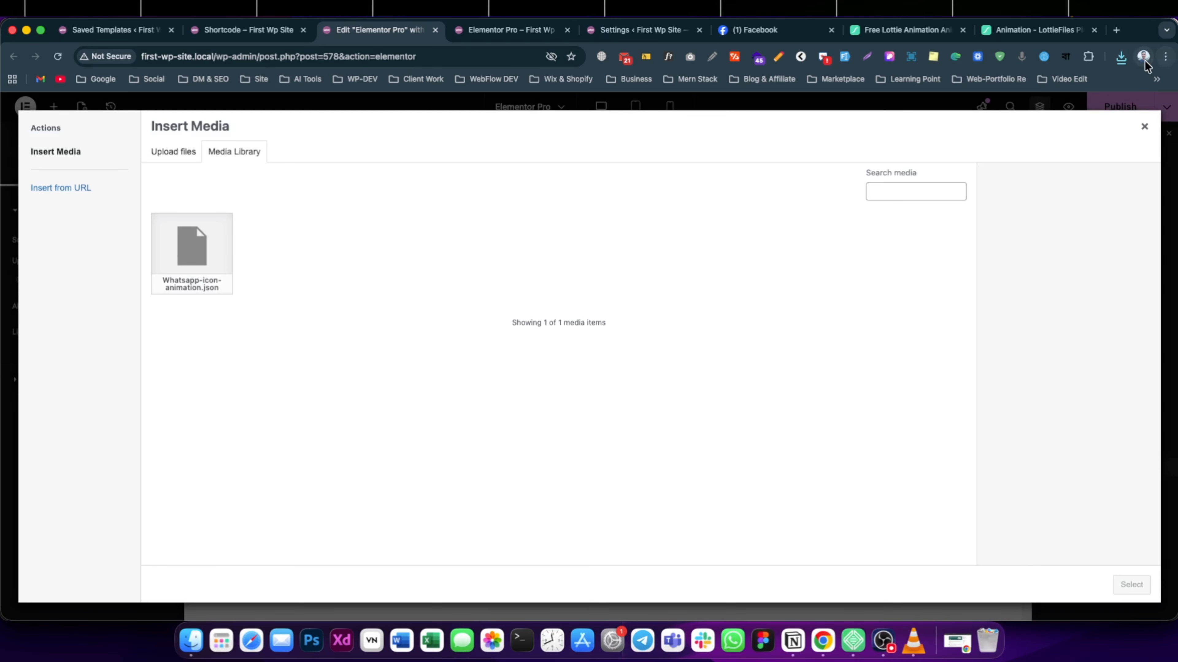
# - Upload the downloaded Books stack.json to the media library and insert it as the Lottie widget's animation
pyautogui.click(1122, 57)
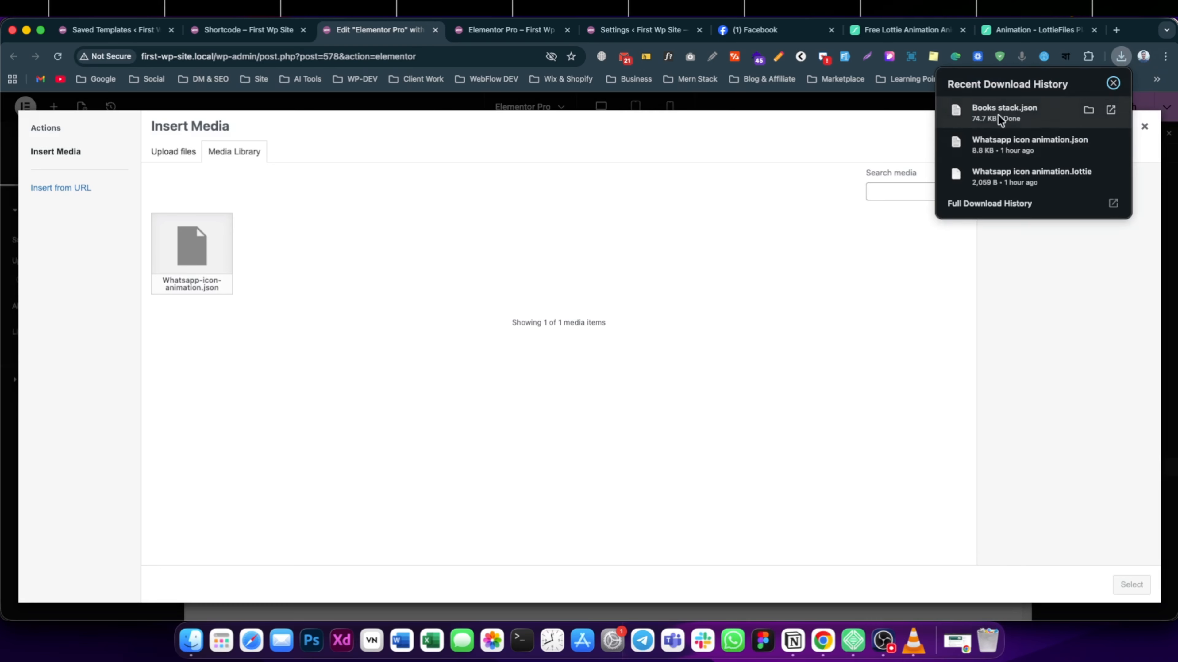
pyautogui.moveTo(1004, 113); pyautogui.dragTo(394, 403)
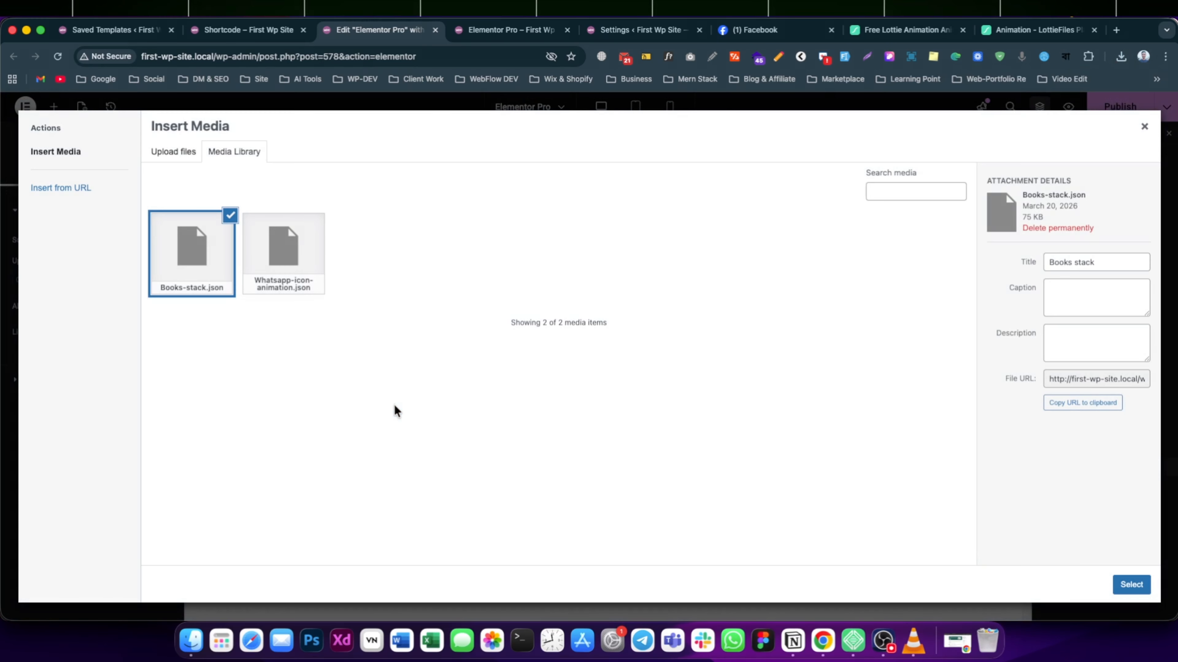
pyautogui.click(1131, 585)
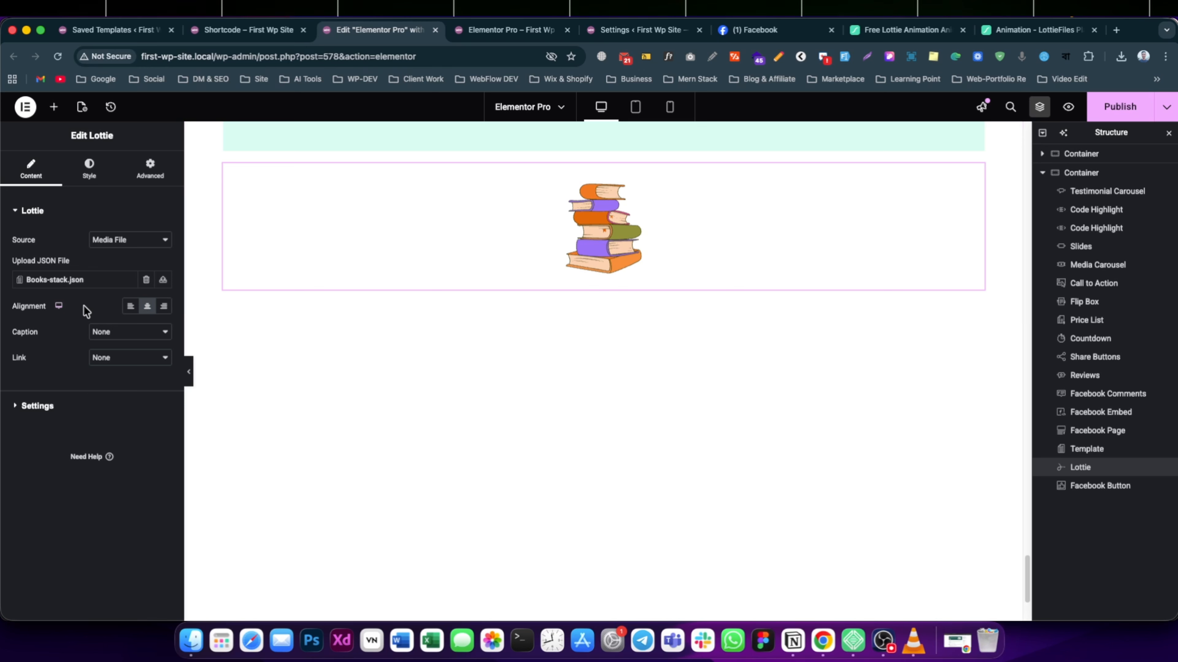
# - Try left and right alignment for the Lottie animation, and set it back to centre
pyautogui.click(131, 308)
pyautogui.click(166, 308)
pyautogui.click(151, 308)
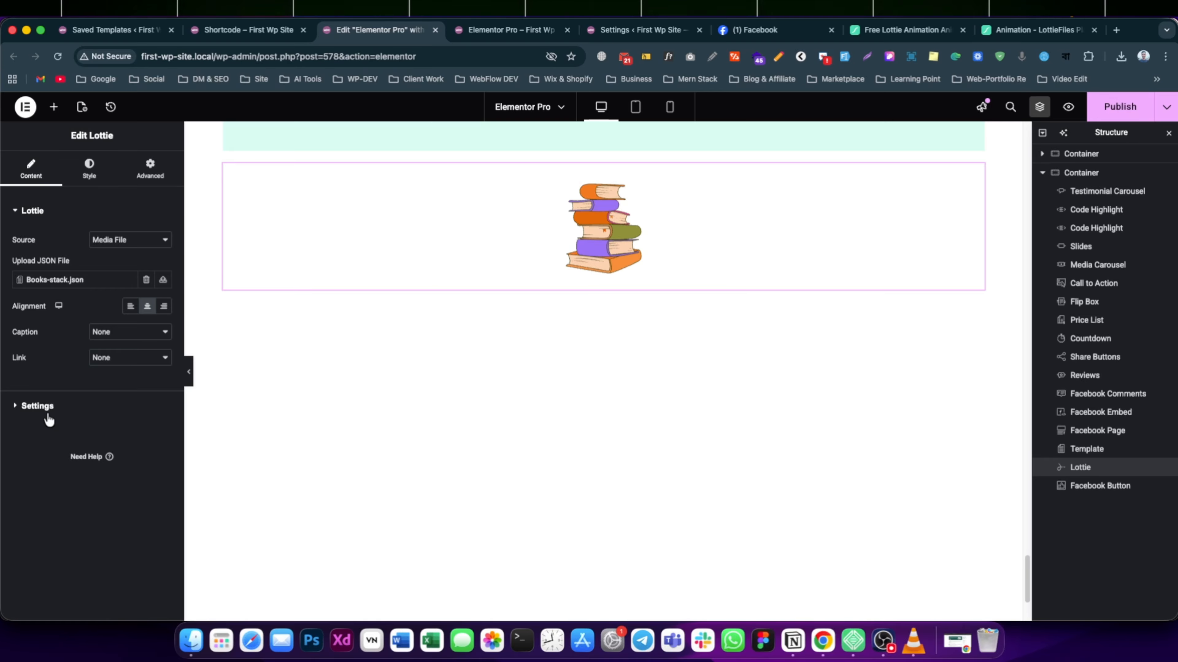
# - Try the On Click and On Hover triggers for the Lottie animation, playing the books animation with each one
pyautogui.click(38, 406)
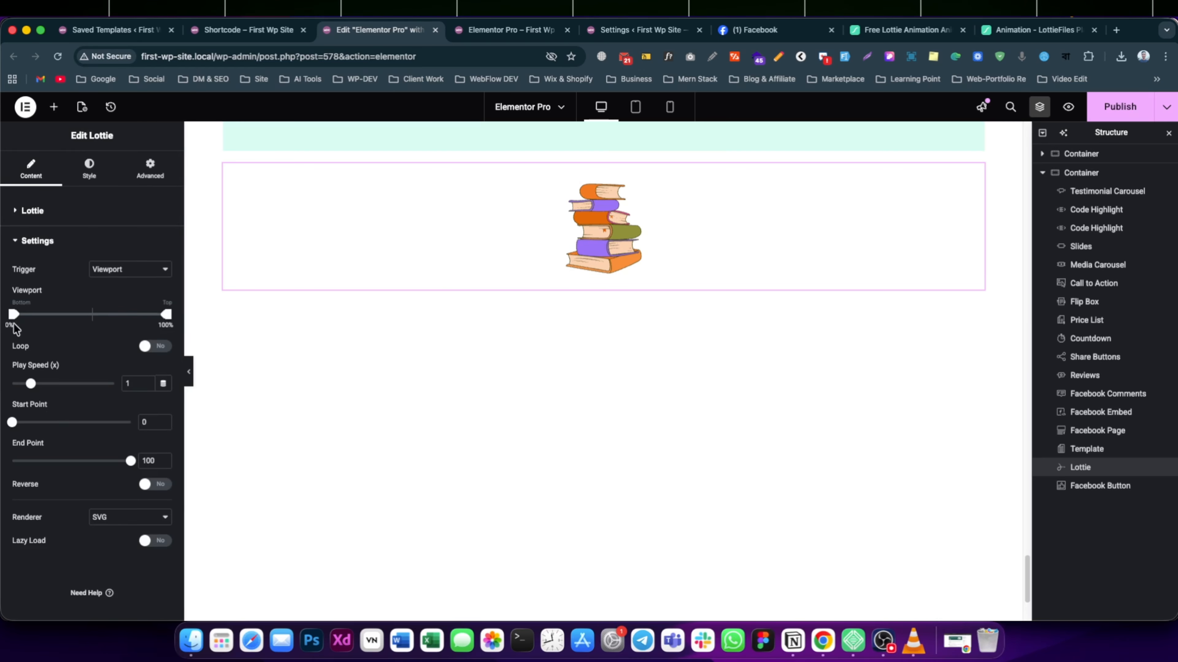
pyautogui.scroll(2, 549, 478)
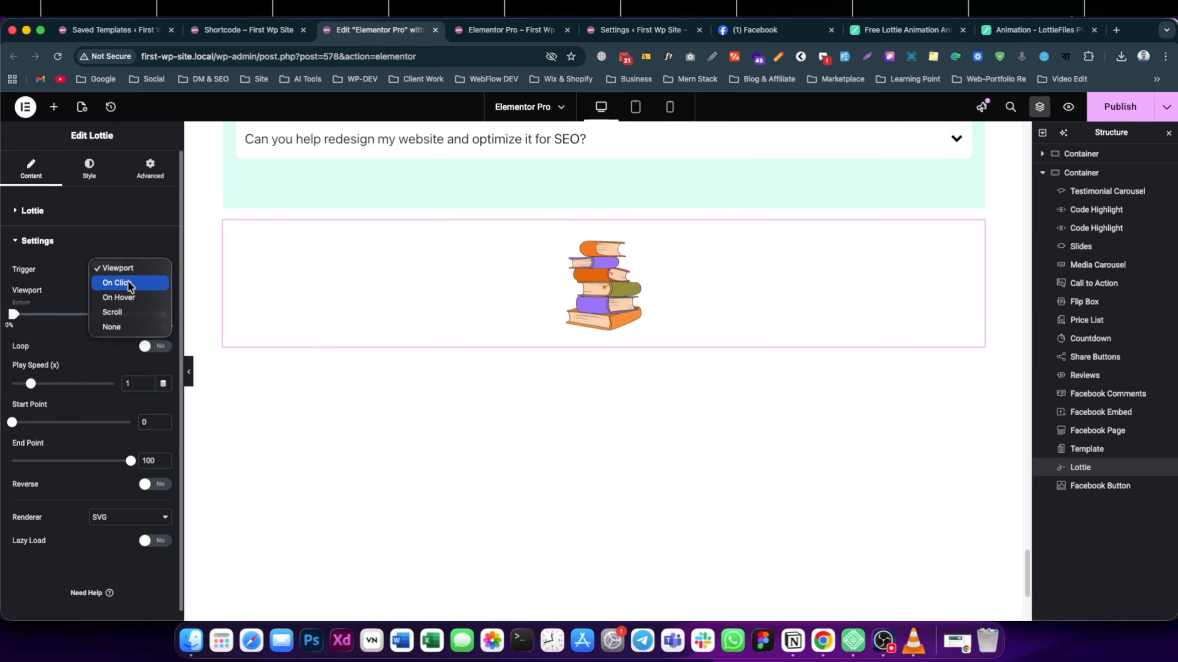
pyautogui.click(127, 282)
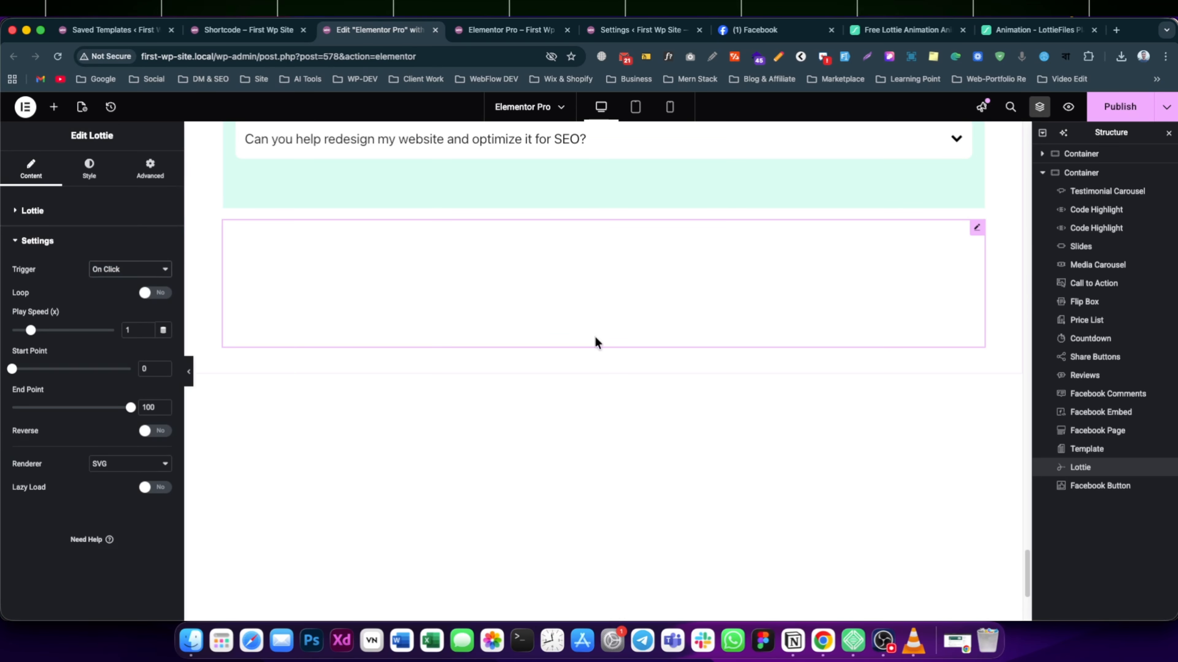
pyautogui.click(605, 294)
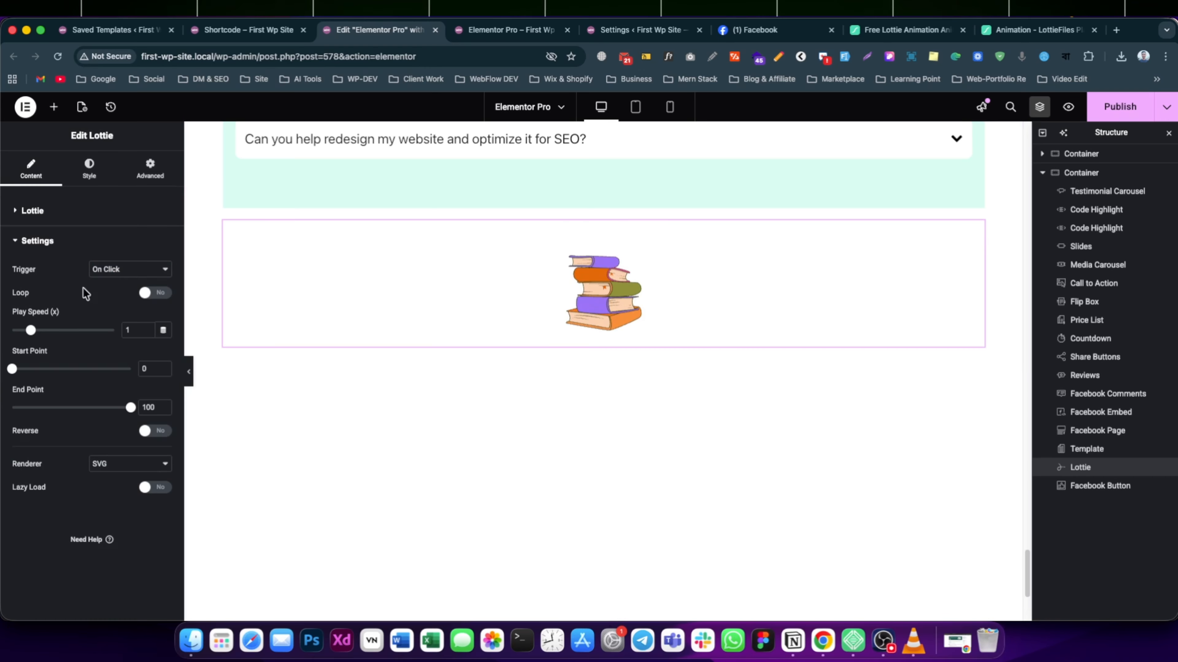
pyautogui.click(112, 283)
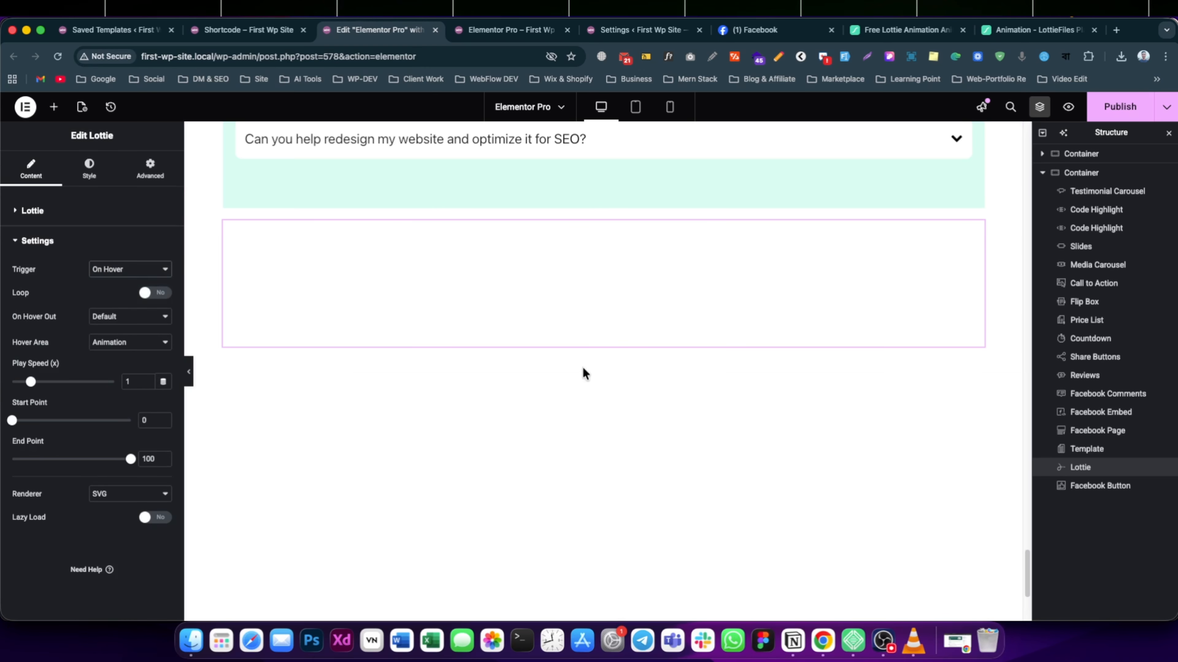
pyautogui.moveTo(593, 301)
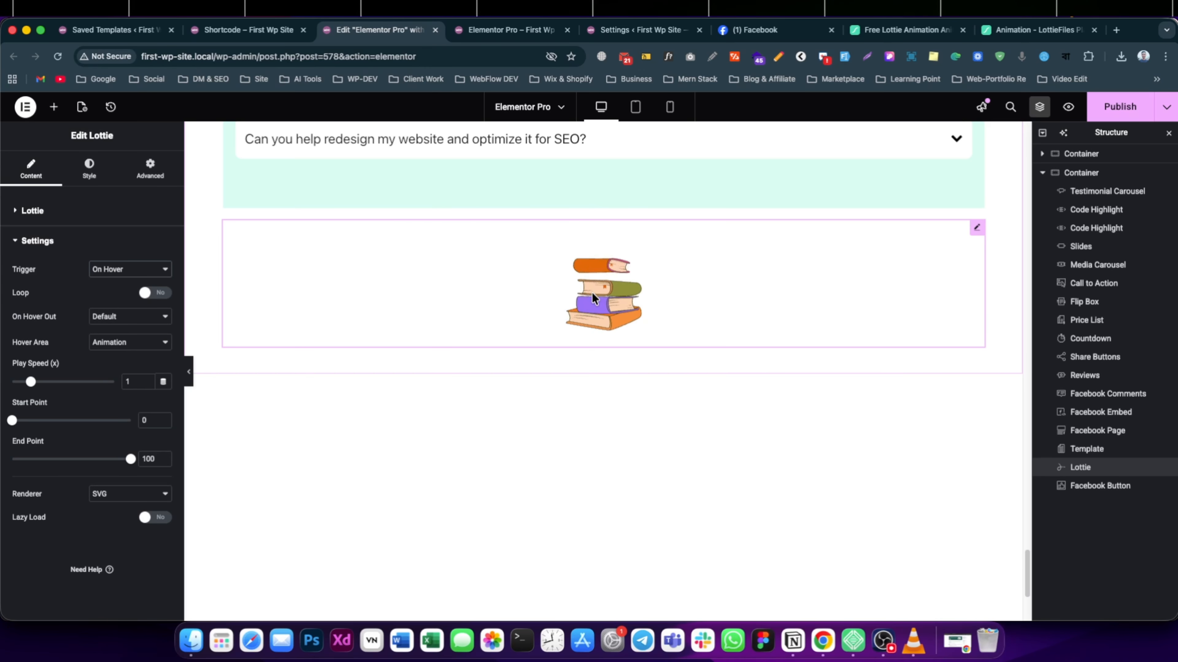
# - Try the Scroll trigger for the Lottie animation, moving the page up and down to test it
pyautogui.click(143, 271)
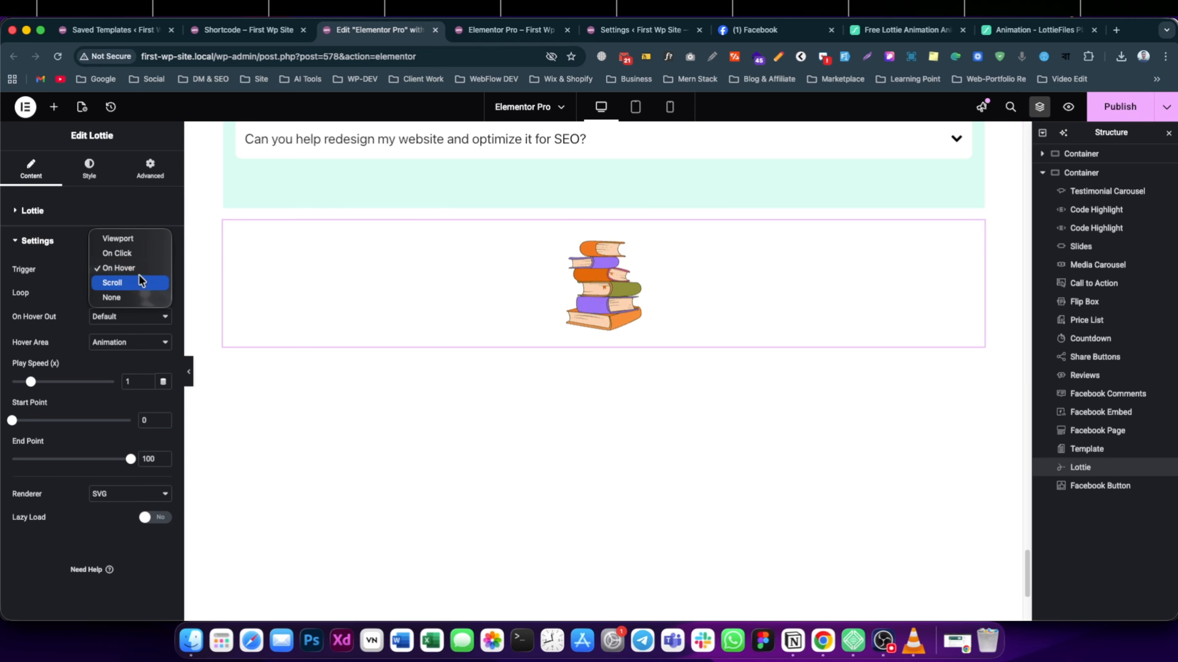
pyautogui.click(134, 284)
pyautogui.scroll(5, 501, 384)
pyautogui.scroll(-2, 561, 400)
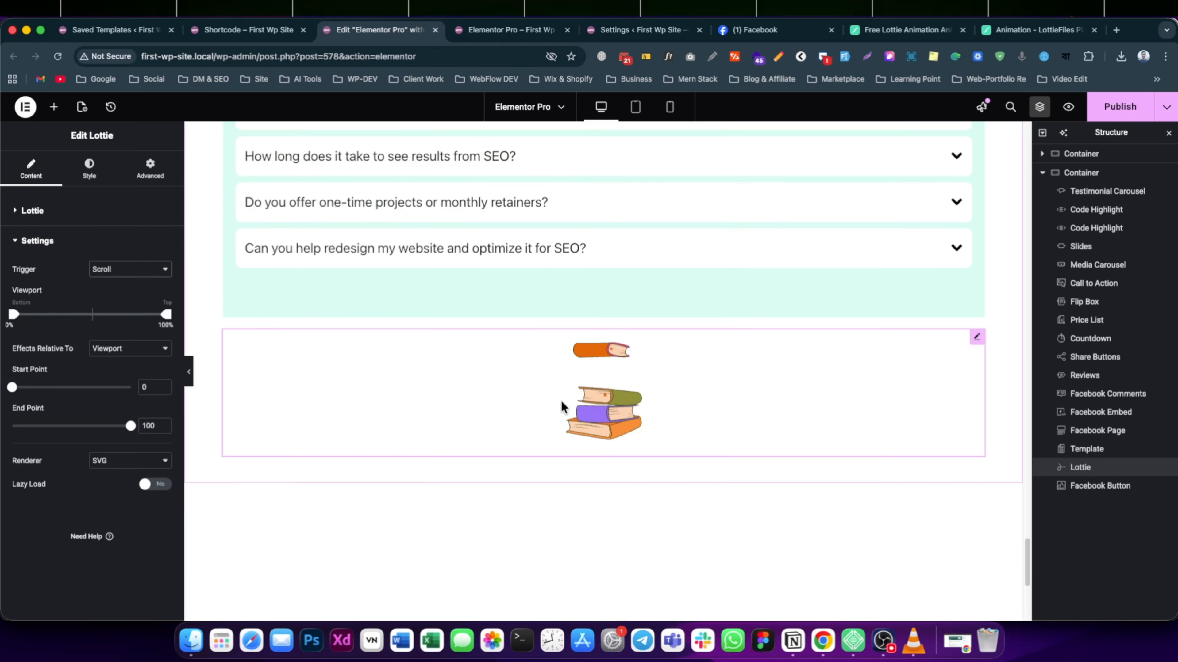
pyautogui.scroll(1, 613, 439)
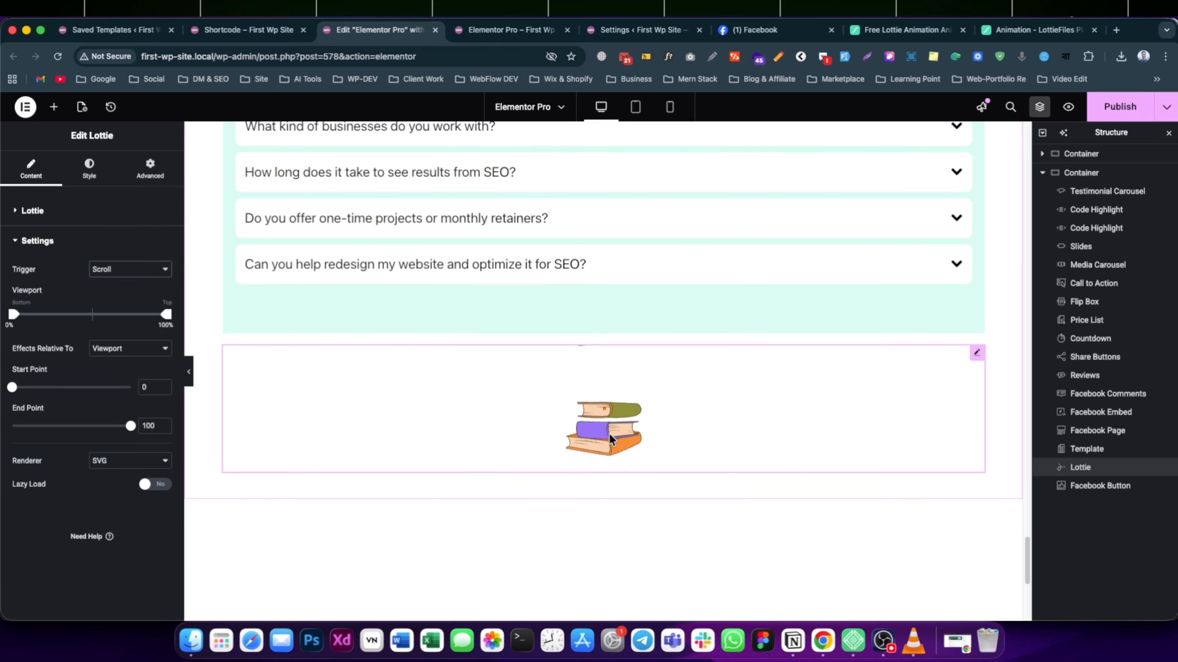
# - Set the Lottie animation's trigger to None and turn on Loop
pyautogui.click(108, 269)
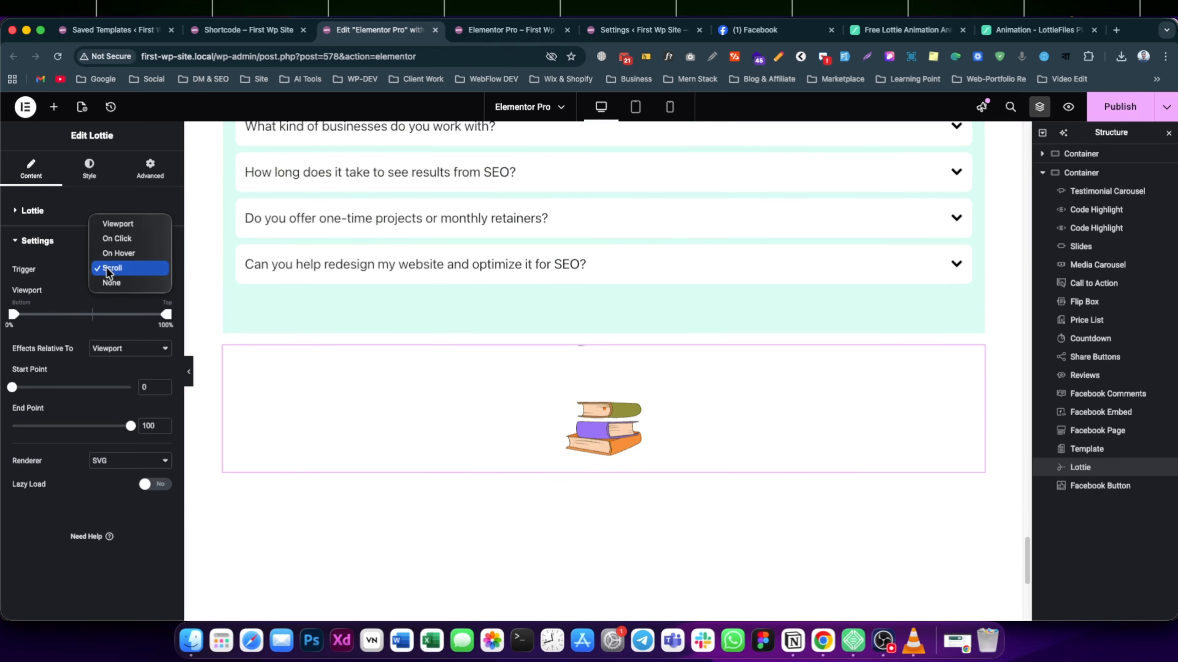
pyautogui.click(112, 284)
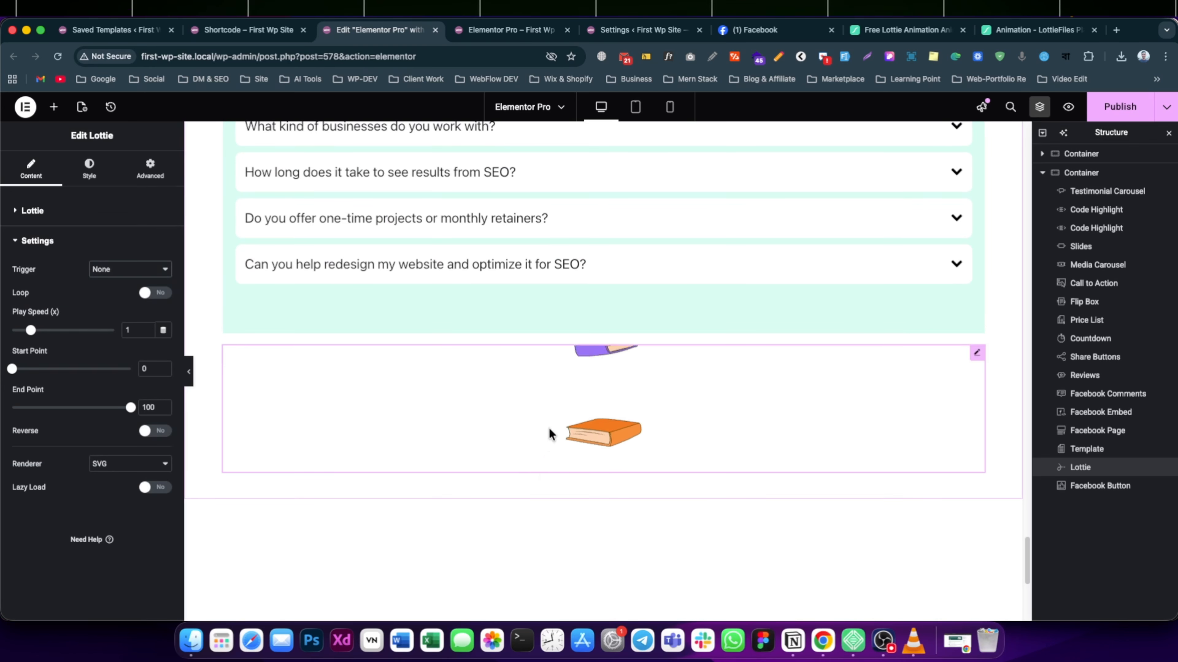
pyautogui.click(148, 294)
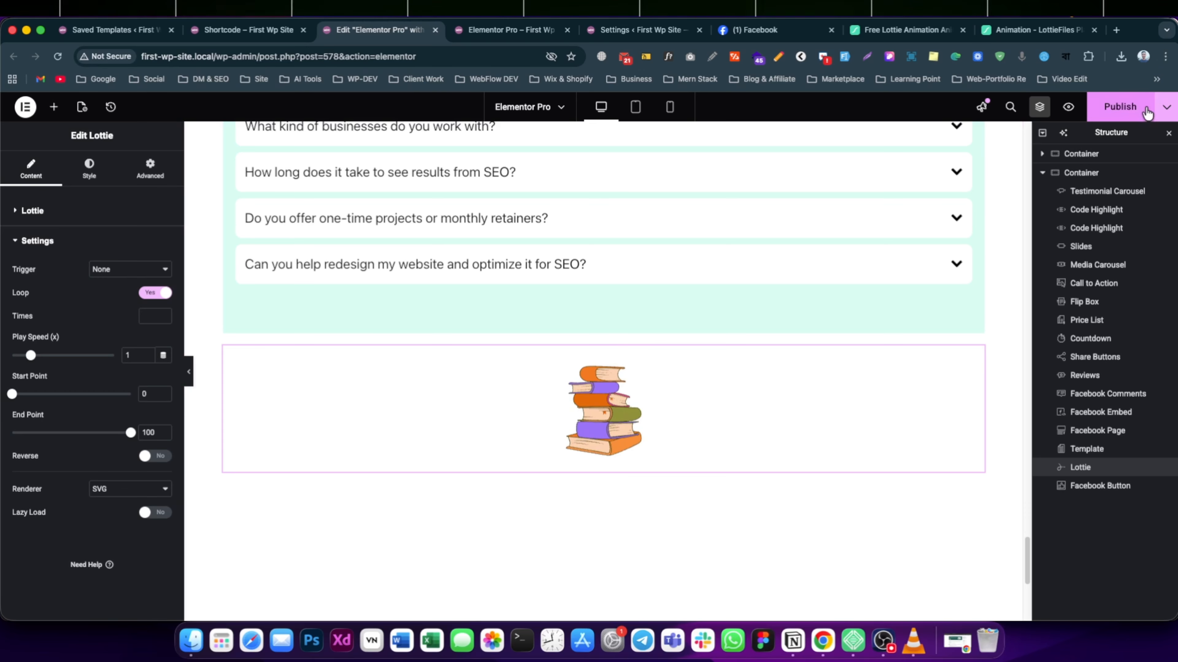
# - Reload the page preview, check the Lottie animation below the FAQ section, and return to the page editor
pyautogui.click(474, 32)
pyautogui.press('super+r')
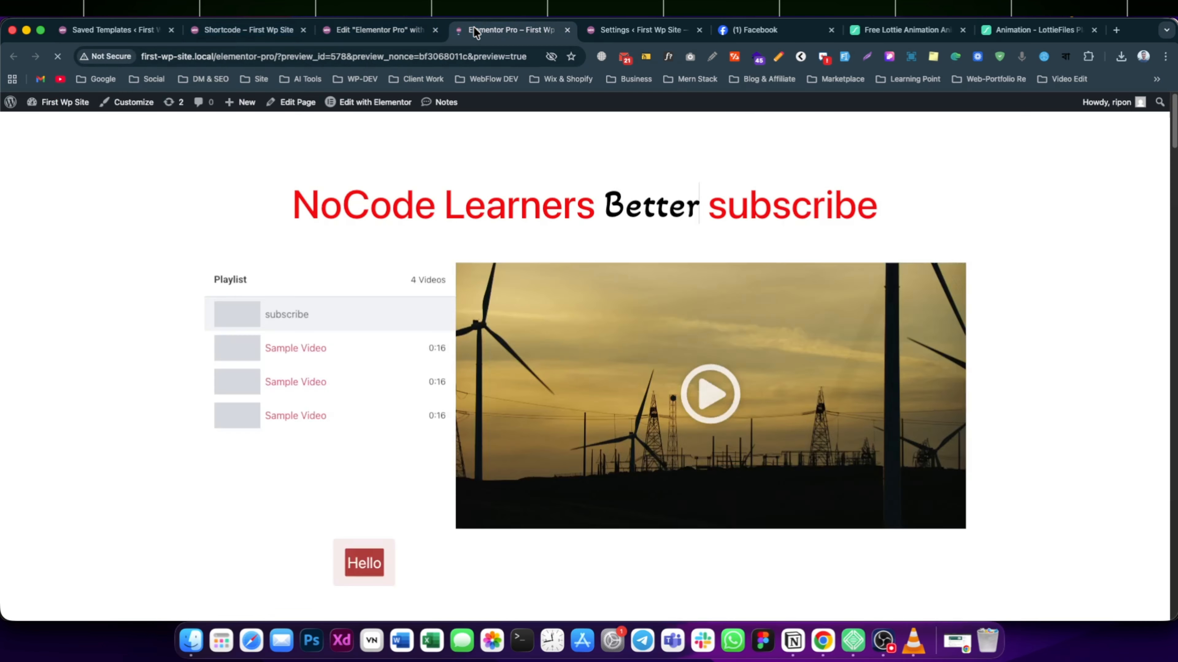
pyautogui.scroll(-5, 514, 400)
pyautogui.scroll(-20, 513, 394)
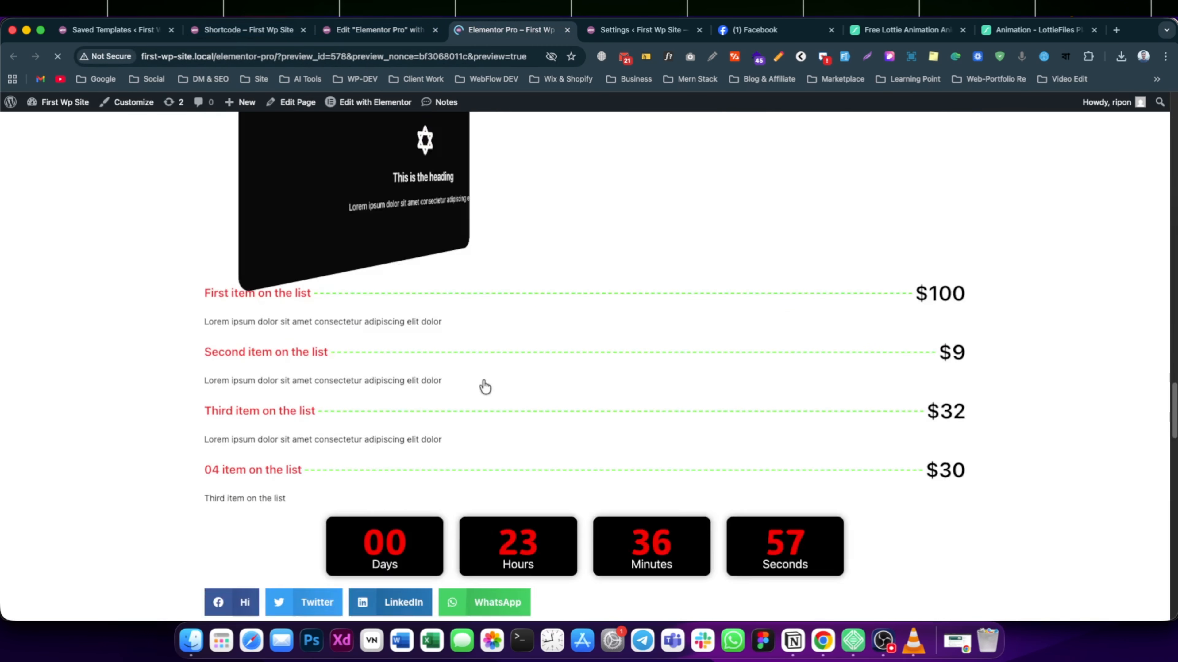
pyautogui.scroll(-15, 481, 378)
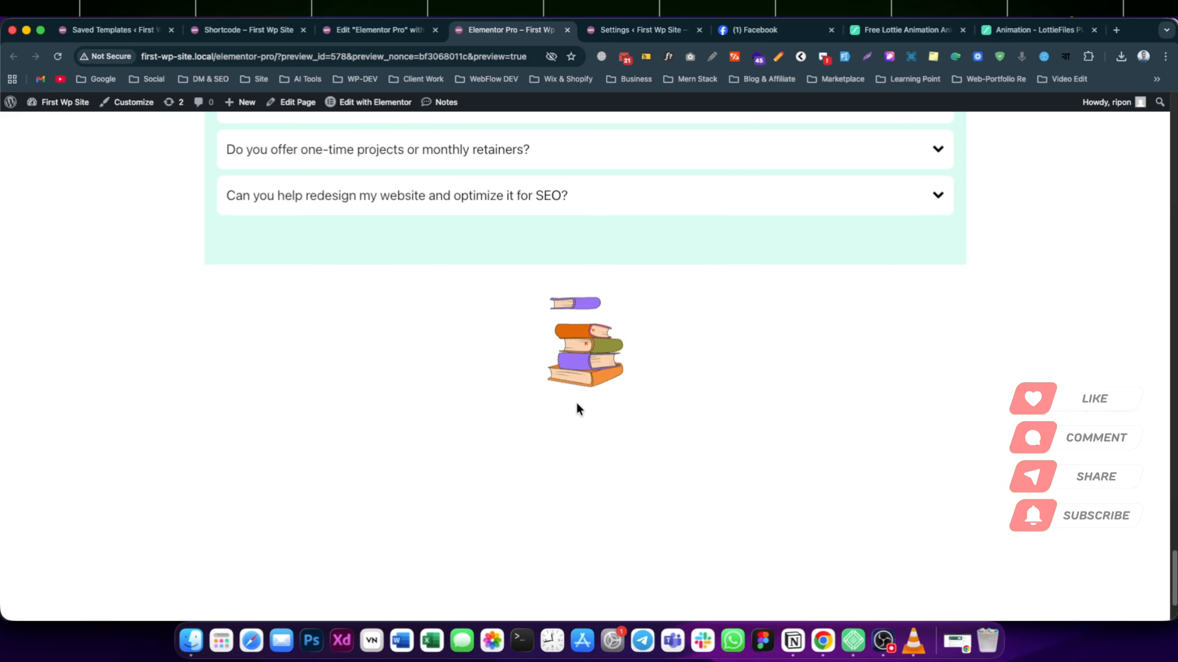
pyautogui.click(378, 30)
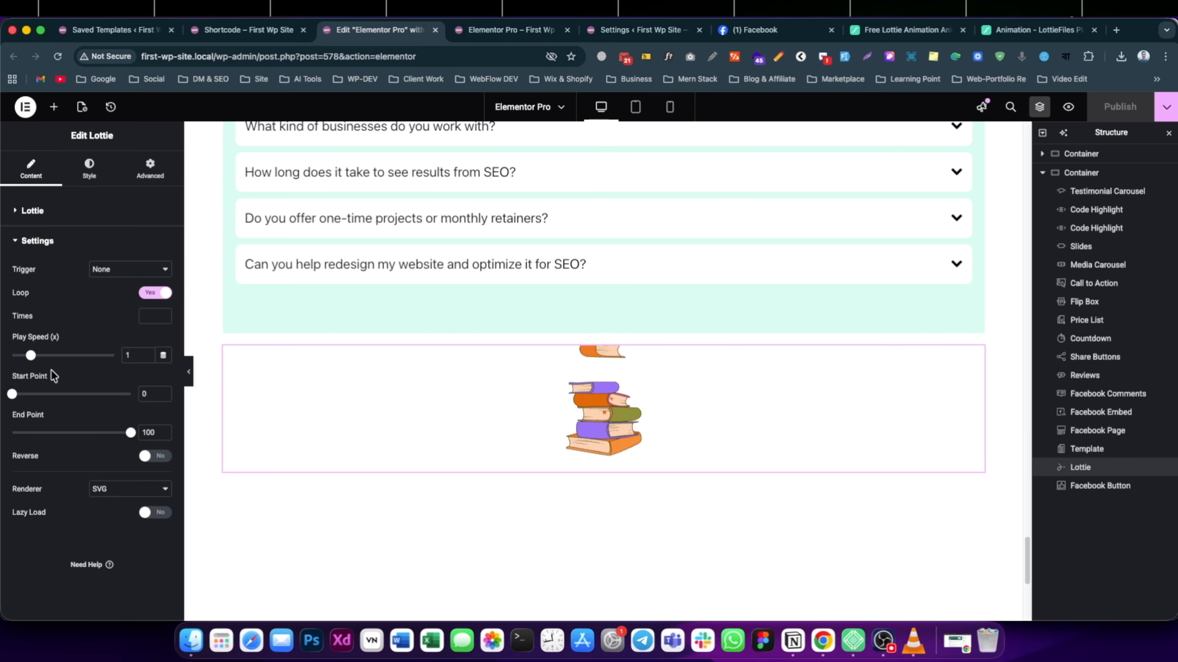
# - Try the Canvas renderer for the Lottie animation
pyautogui.doubleClick(144, 393)
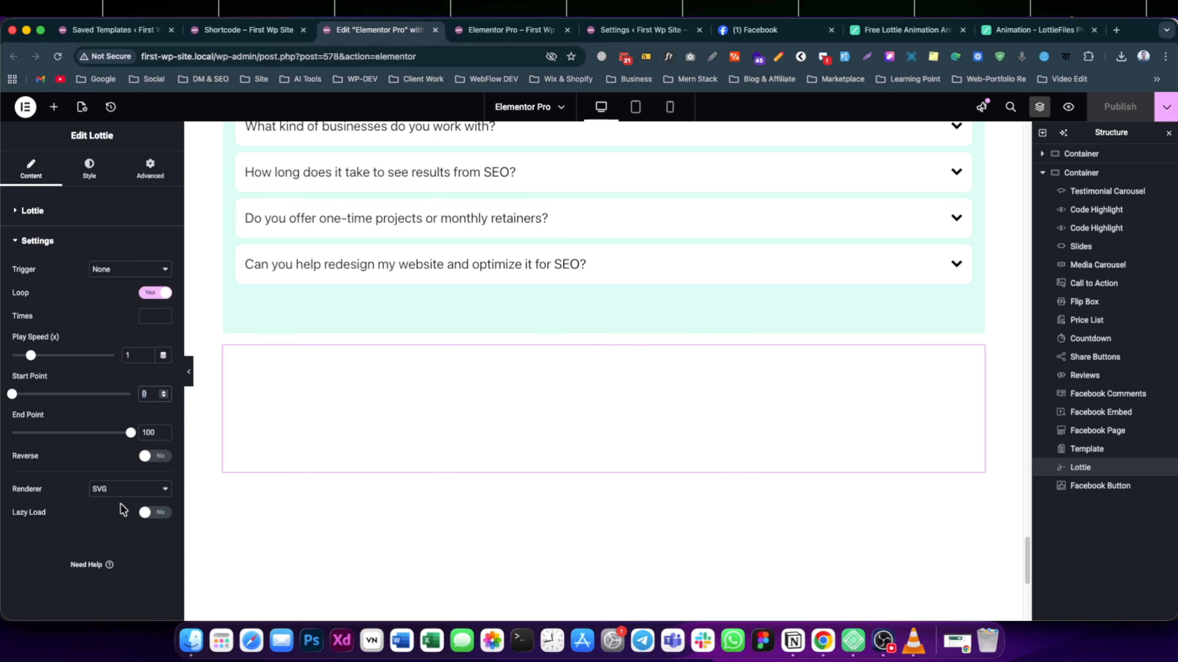
pyautogui.click(114, 490)
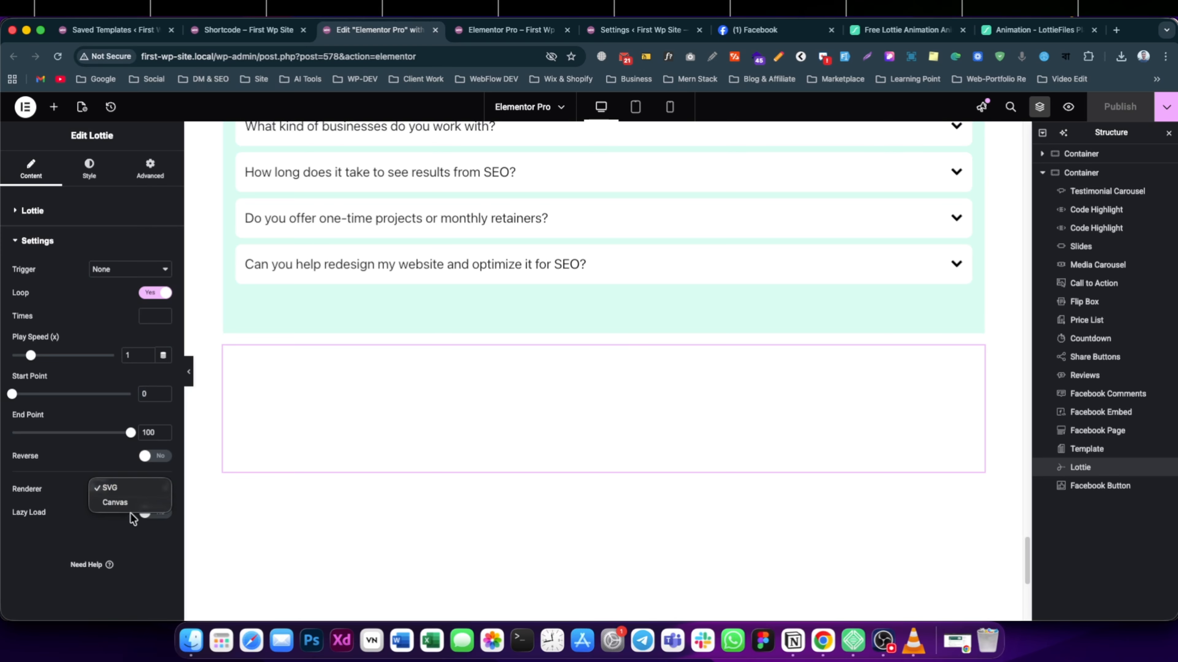
pyautogui.click(115, 502)
pyautogui.scroll(-2, 619, 414)
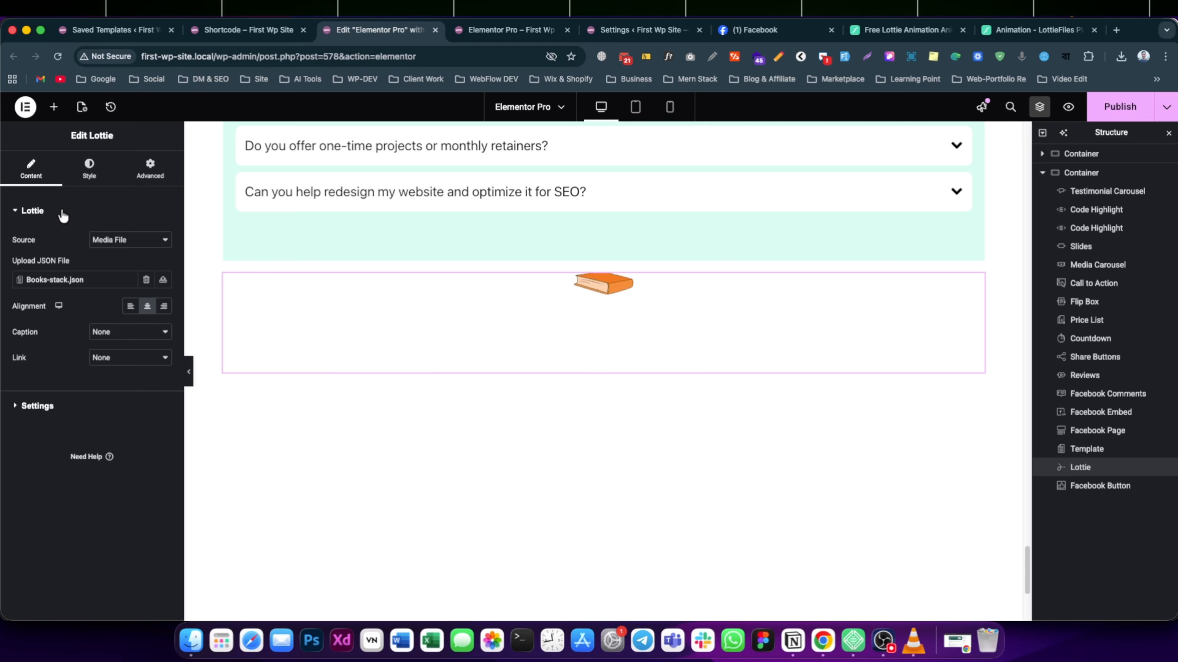
# - Try larger widths for the Lottie animation, first 82% and then 54%
pyautogui.click(84, 181)
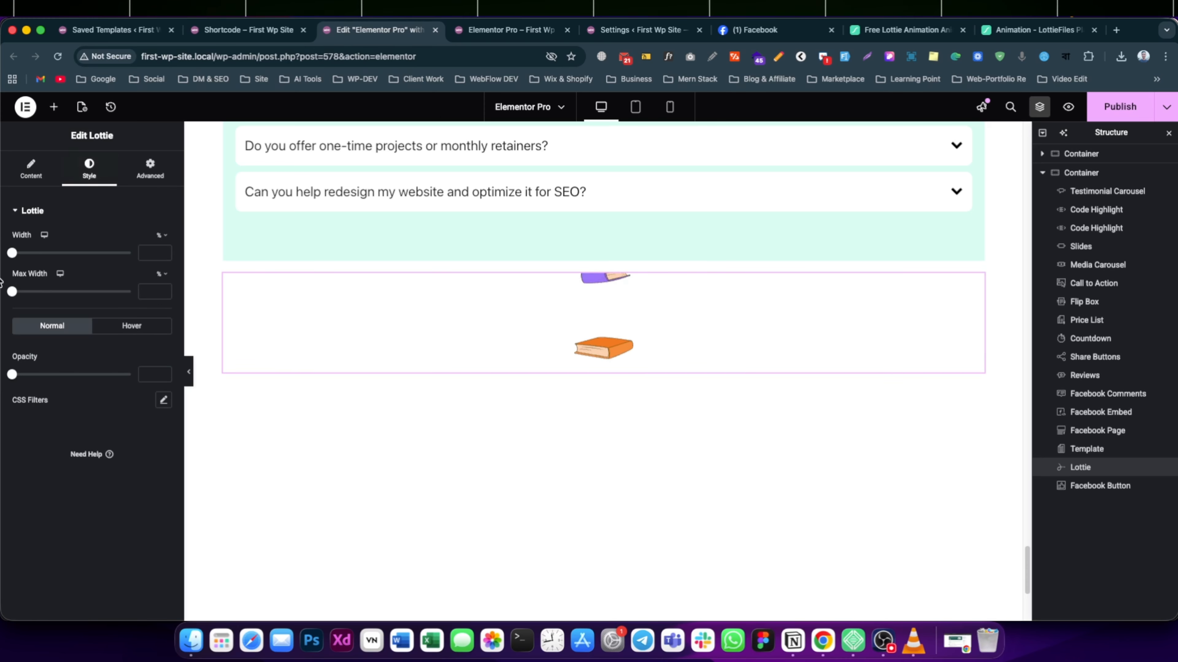
pyautogui.moveTo(13, 256); pyautogui.dragTo(109, 255)
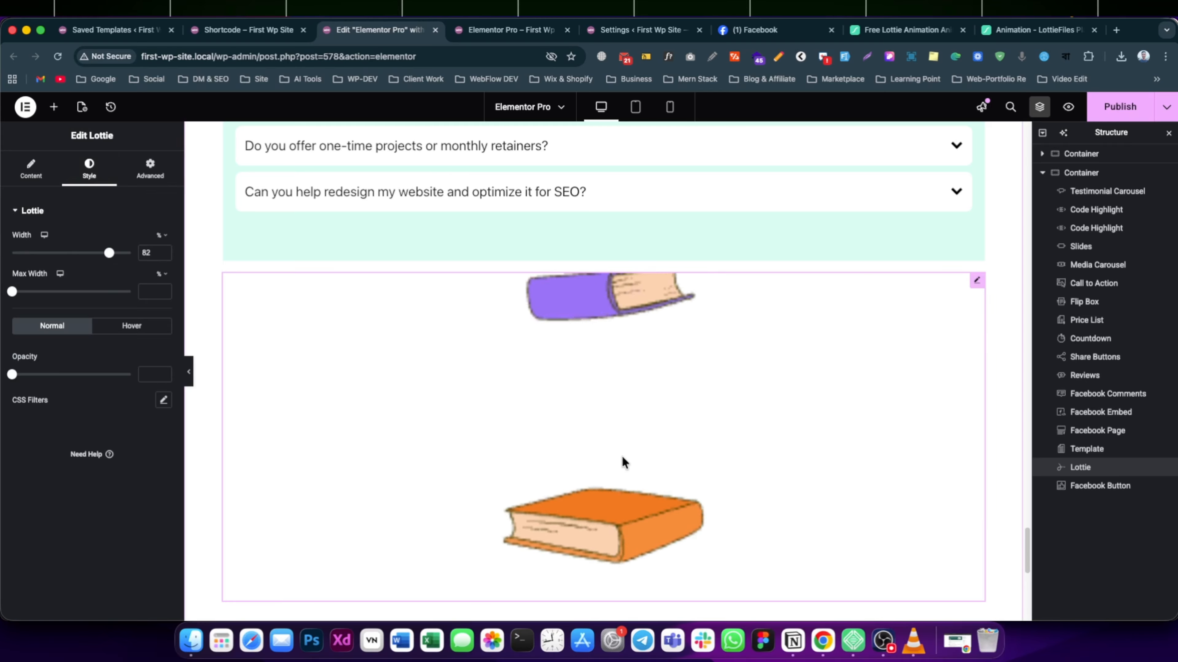
pyautogui.moveTo(108, 252); pyautogui.dragTo(75, 253)
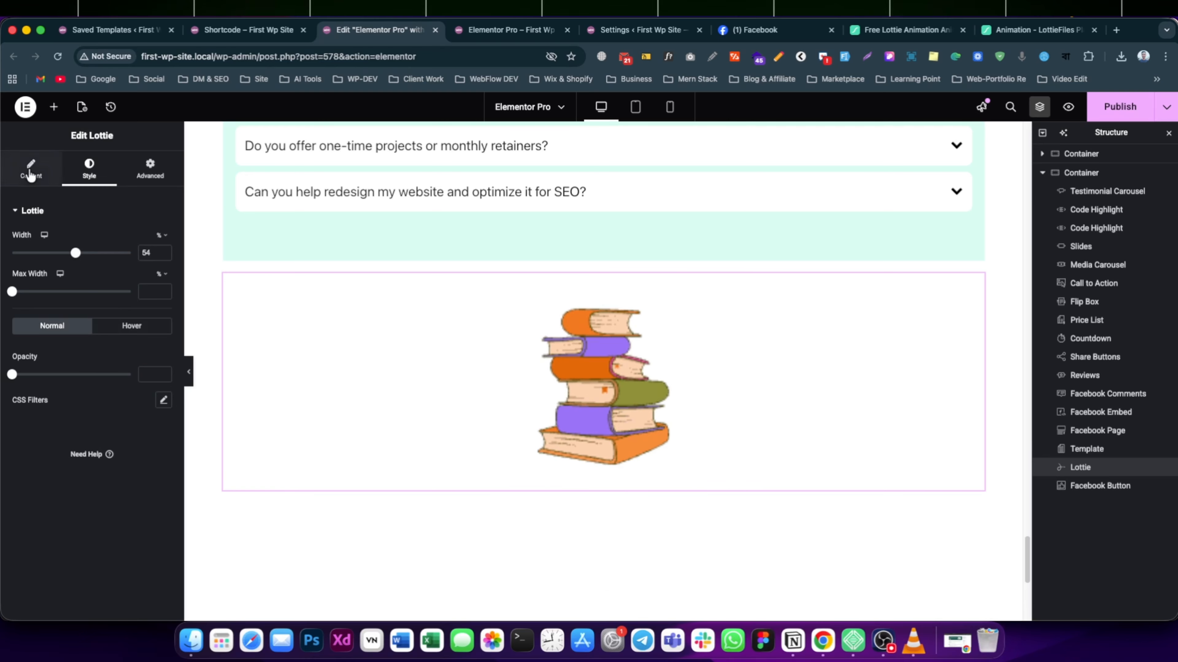
# - Set the Lottie animation's renderer back to SVG and check its size on the page
pyautogui.click(31, 169)
pyautogui.click(61, 409)
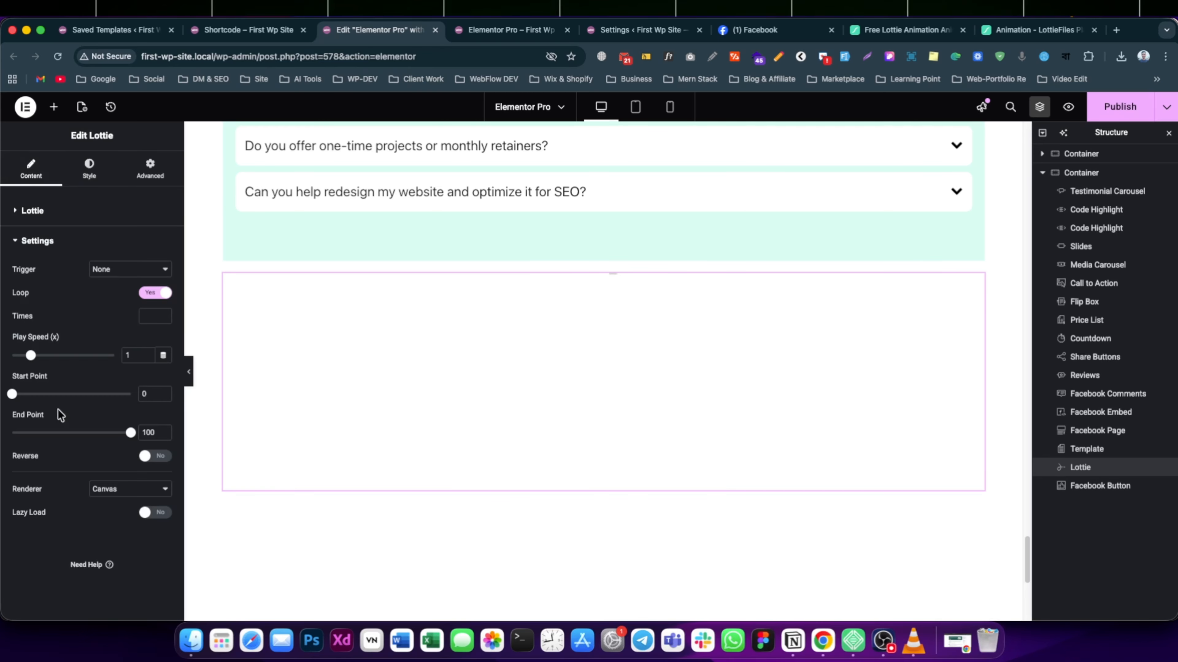
pyautogui.click(123, 489)
pyautogui.click(122, 478)
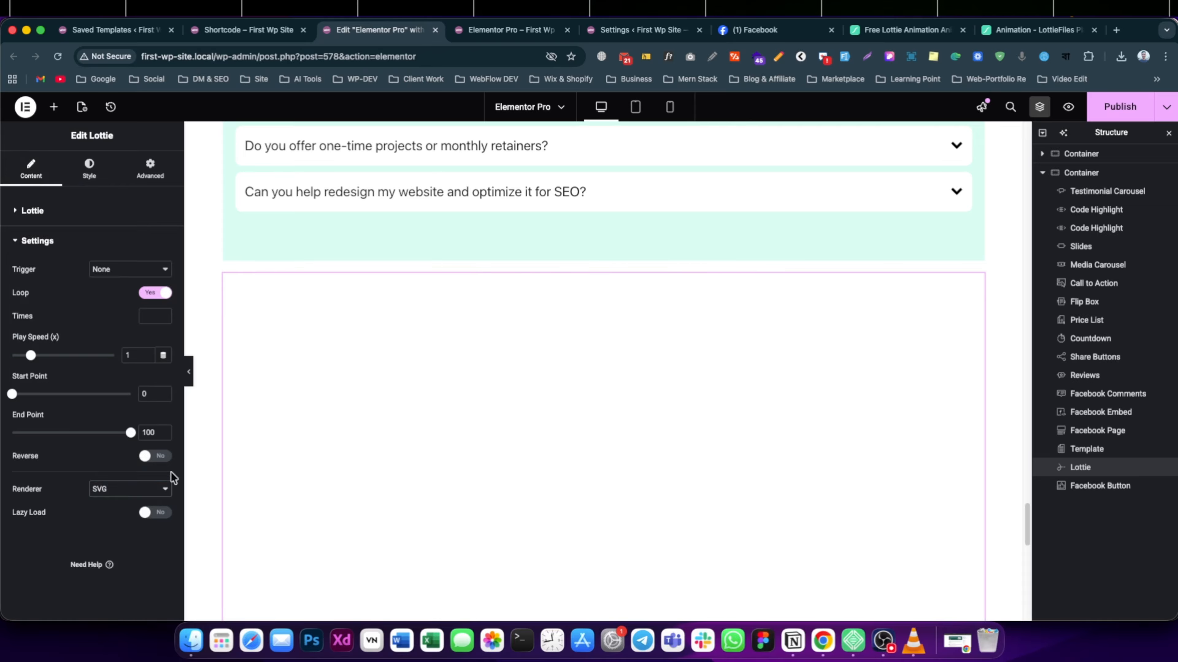
pyautogui.scroll(-5, 642, 442)
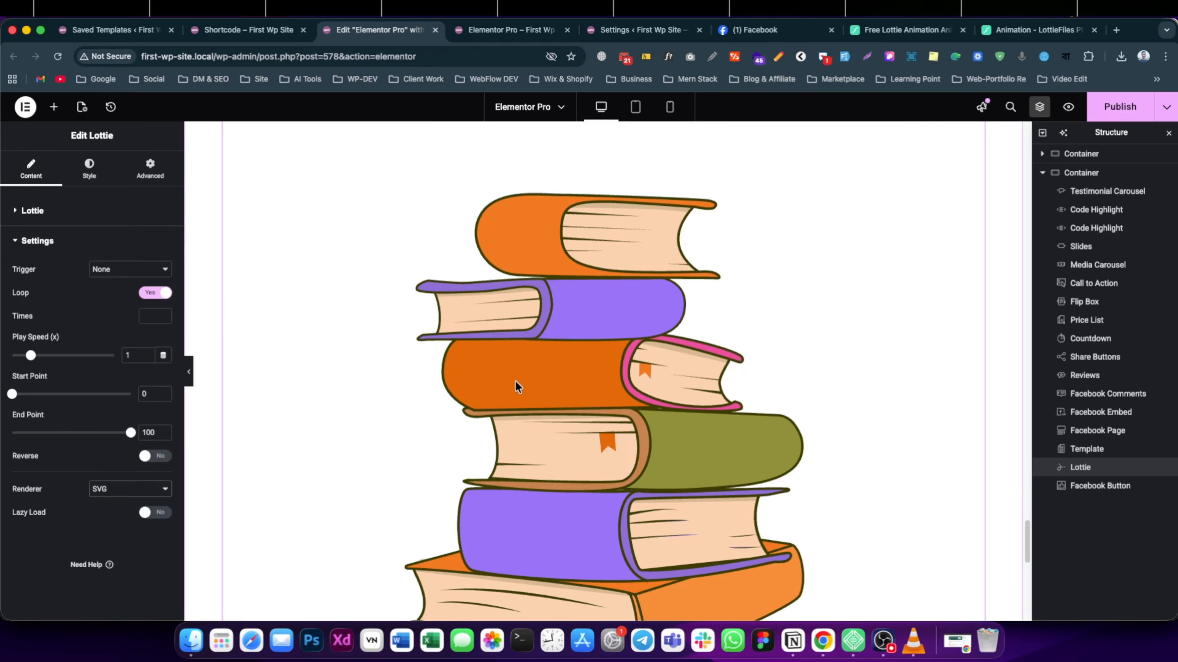
pyautogui.scroll(-3, 611, 434)
pyautogui.scroll(1, 609, 439)
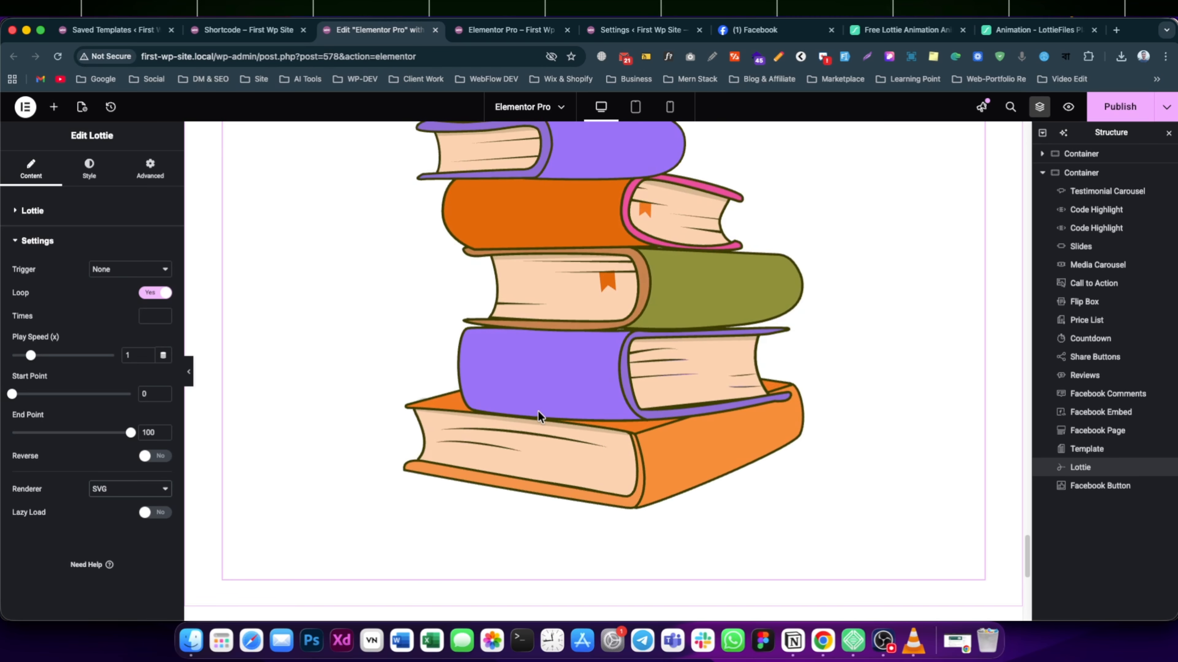
# - Reduce the Lottie animation's width to 39% and then to about 25%
pyautogui.click(87, 178)
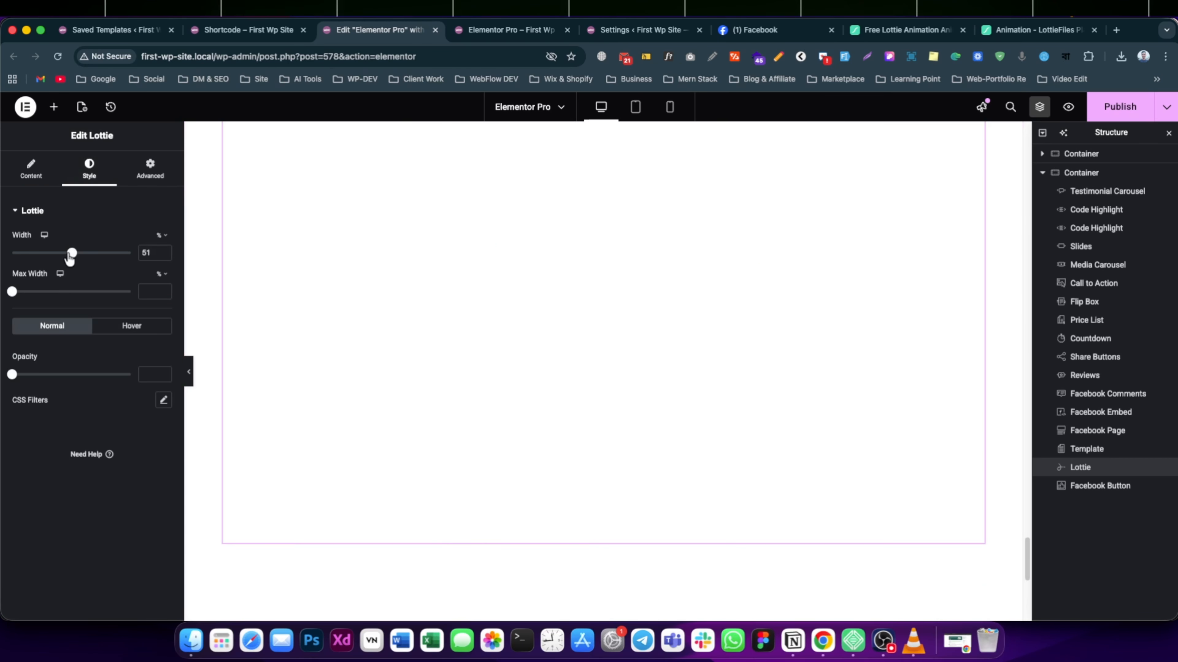
pyautogui.scroll(4, 857, 460)
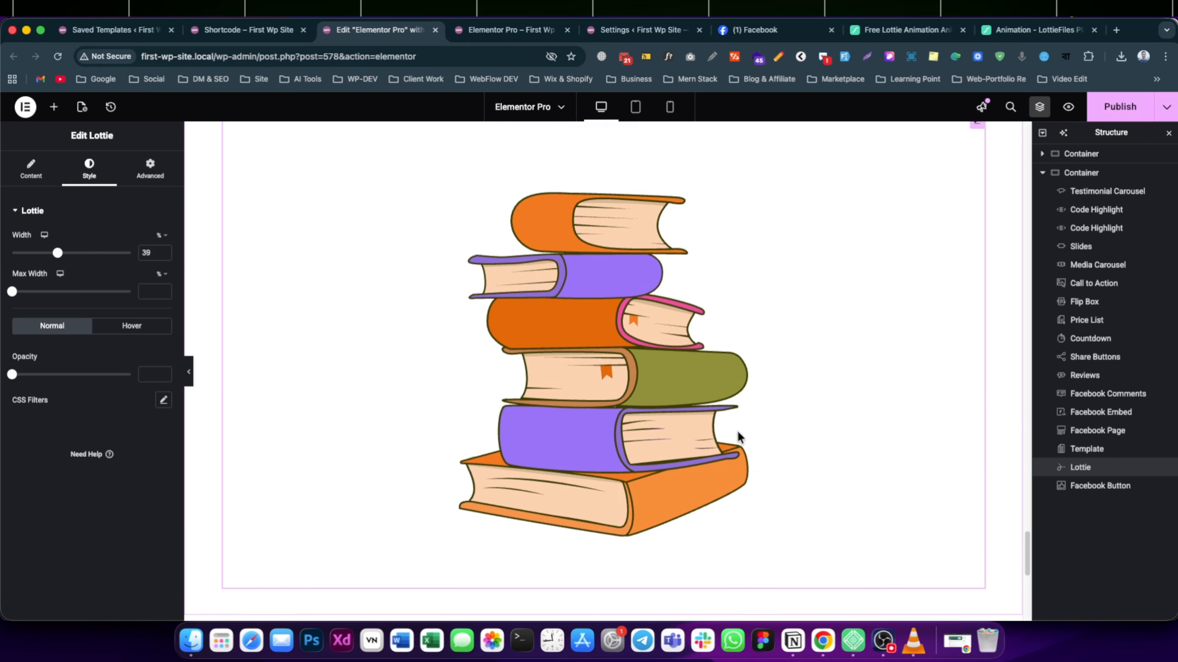
pyautogui.moveTo(50, 254); pyautogui.dragTo(36, 254)
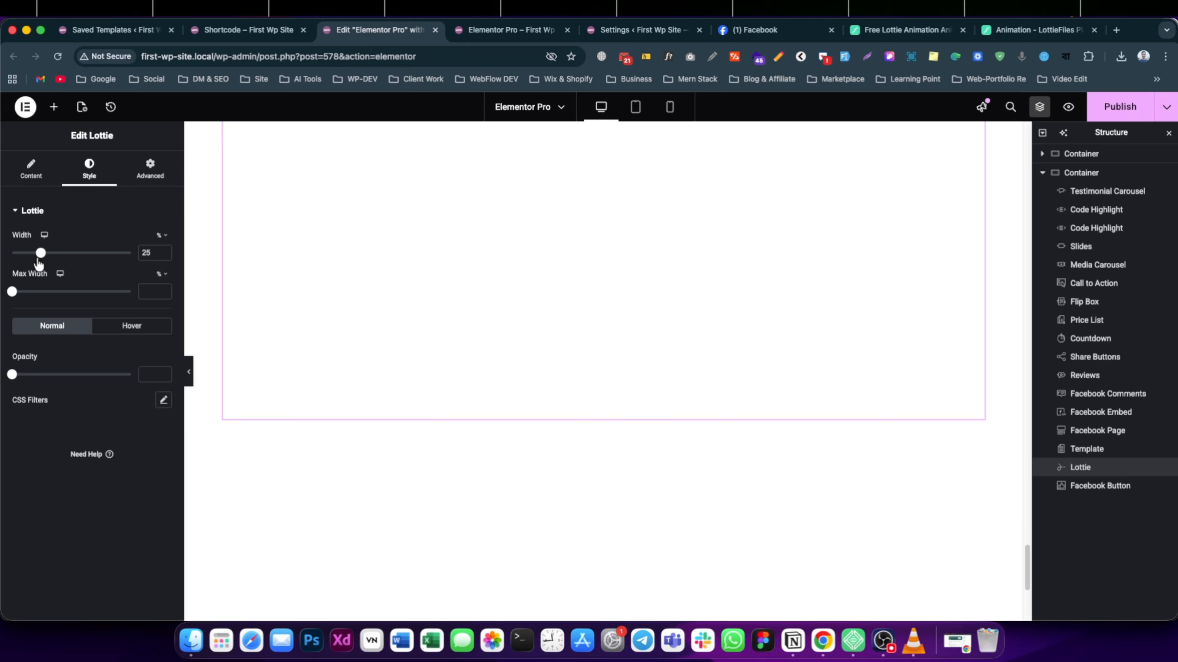